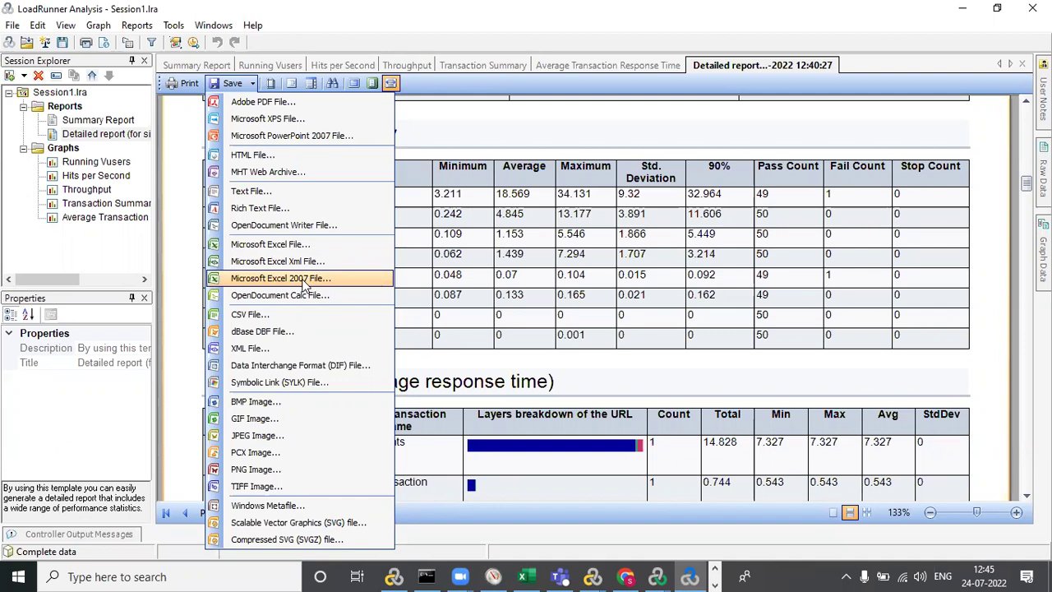
# - Export all pages of the detailed report to the Desktop as a Microsoft Excel 2007 file named Report2407
pyautogui.click(303, 281)
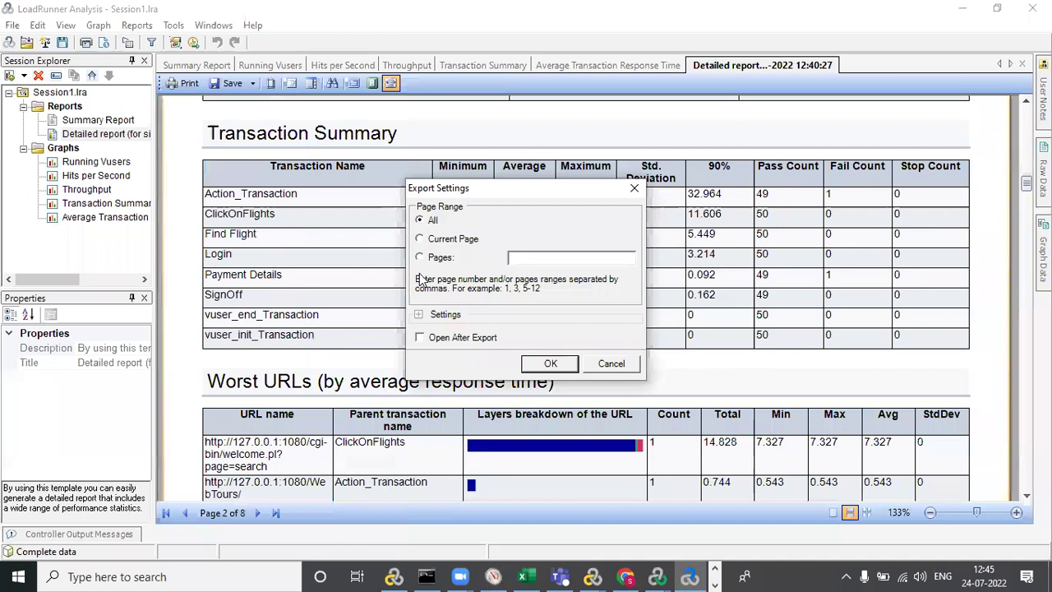
pyautogui.click(549, 363)
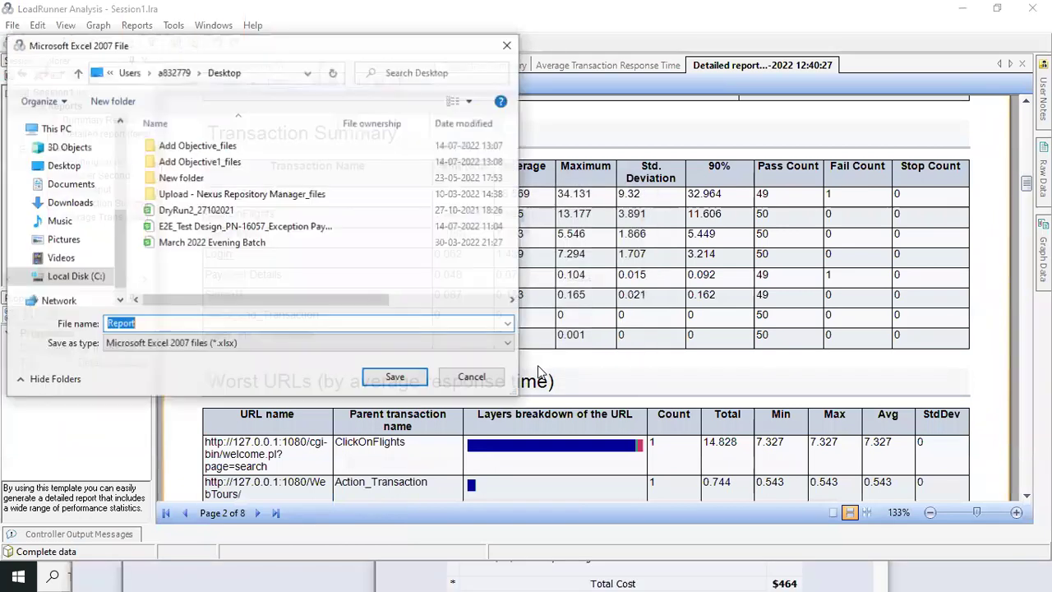
pyautogui.click(158, 325)
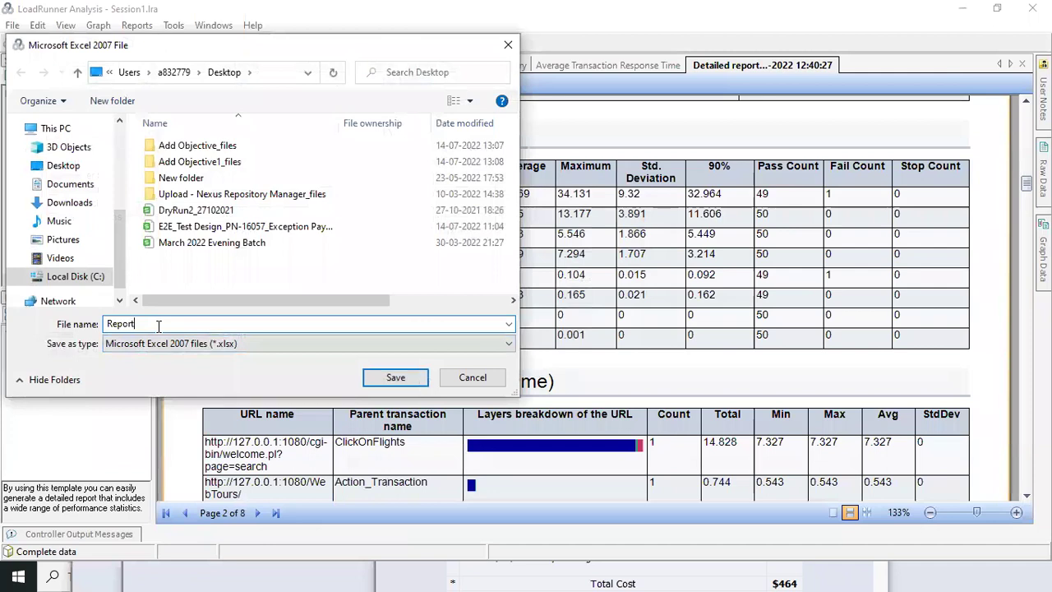
pyautogui.write('2407')
pyautogui.click(395, 377)
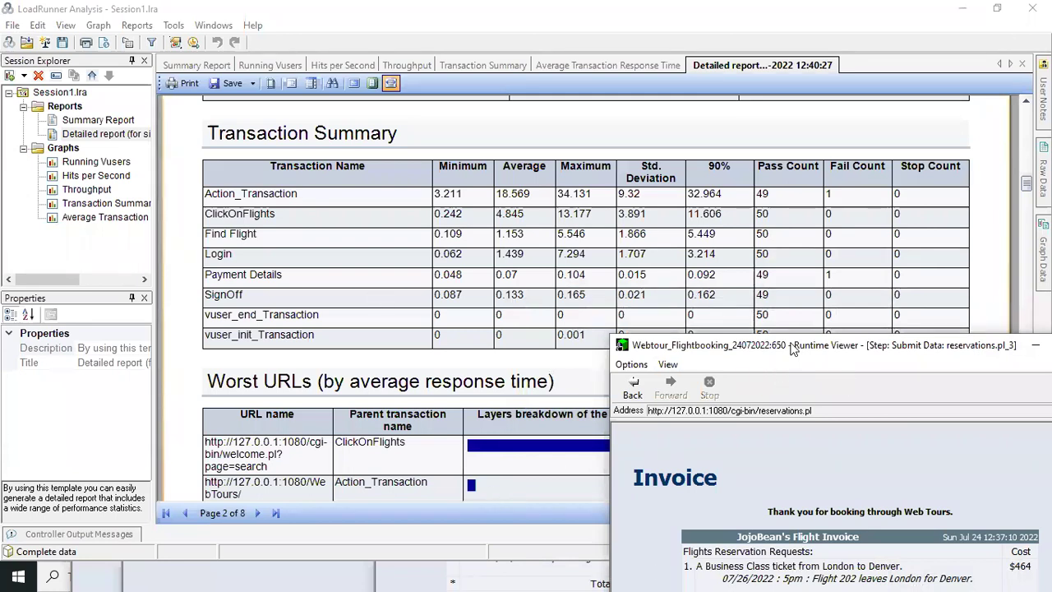
# - Open the exported Report2407 file from the desktop in Excel
pyautogui.click(764, 264)
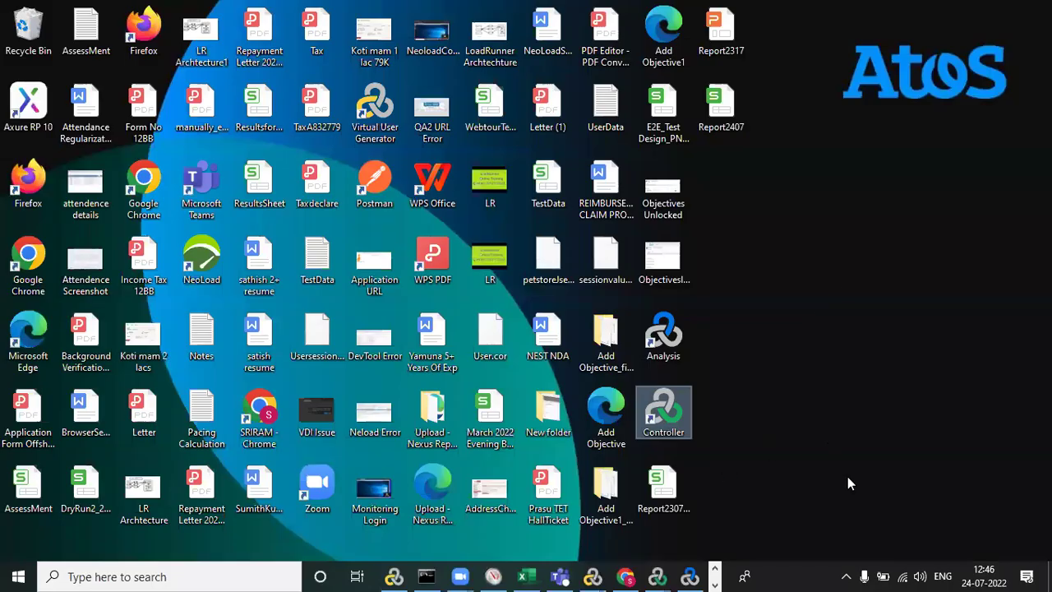
pyautogui.click(726, 124)
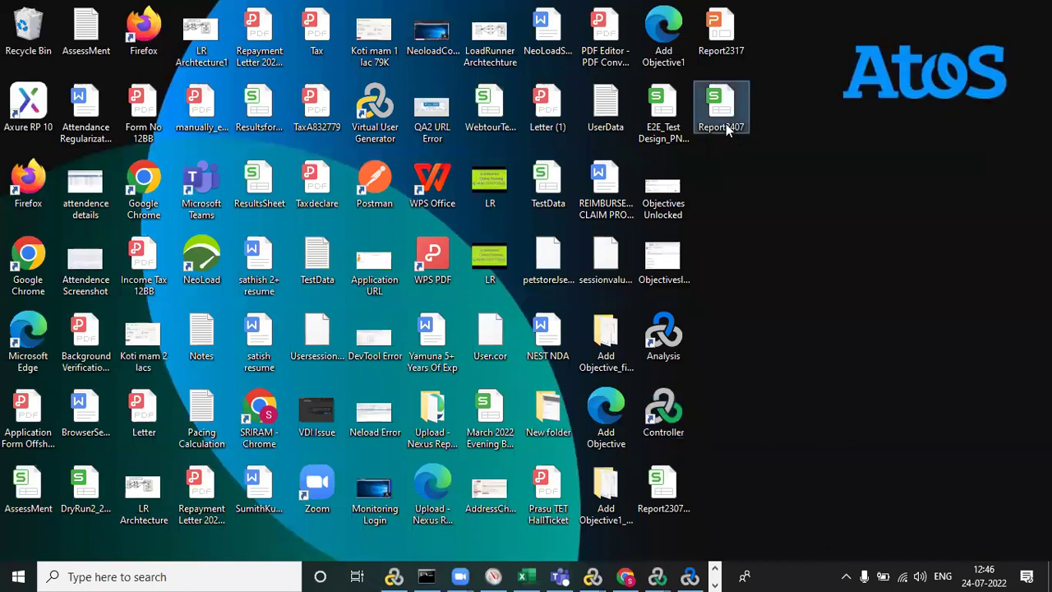
pyautogui.rightClick(726, 123)
pyautogui.moveTo(803, 340)
pyautogui.click(610, 351)
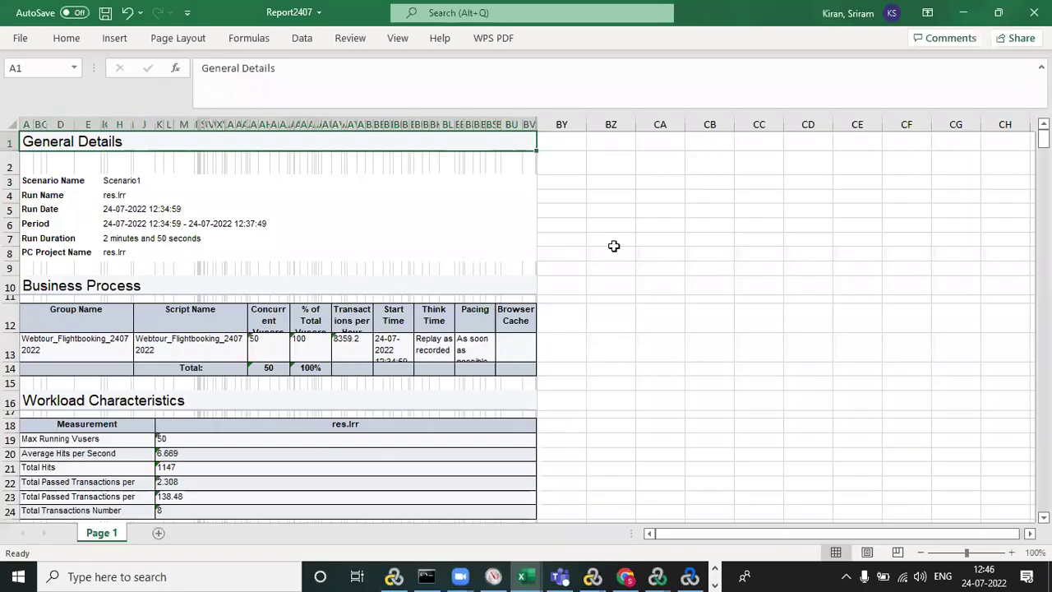
# - Review the Report2407 workbook from the general details and workload characteristics down to the performance overview
pyautogui.click(614, 241)
pyautogui.moveTo(1043, 138)
pyautogui.mouseDown()
pyautogui.moveTo(1042, 148)
pyautogui.moveTo(1043, 136)
pyautogui.mouseUp()
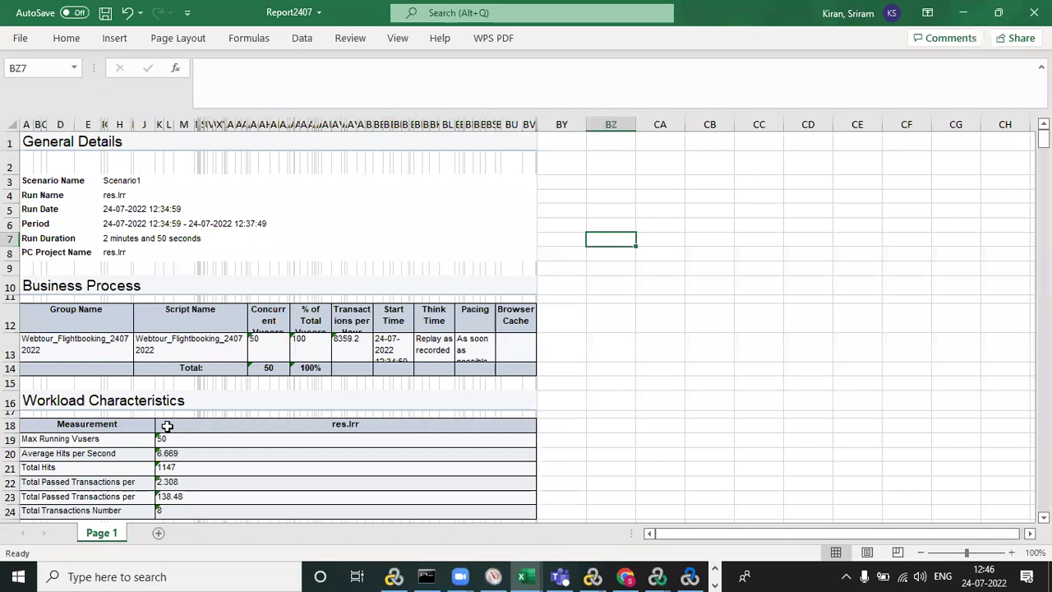
pyautogui.moveTo(1043, 138)
pyautogui.mouseDown()
pyautogui.moveTo(1042, 400)
pyautogui.moveTo(1042, 140)
pyautogui.mouseUp()
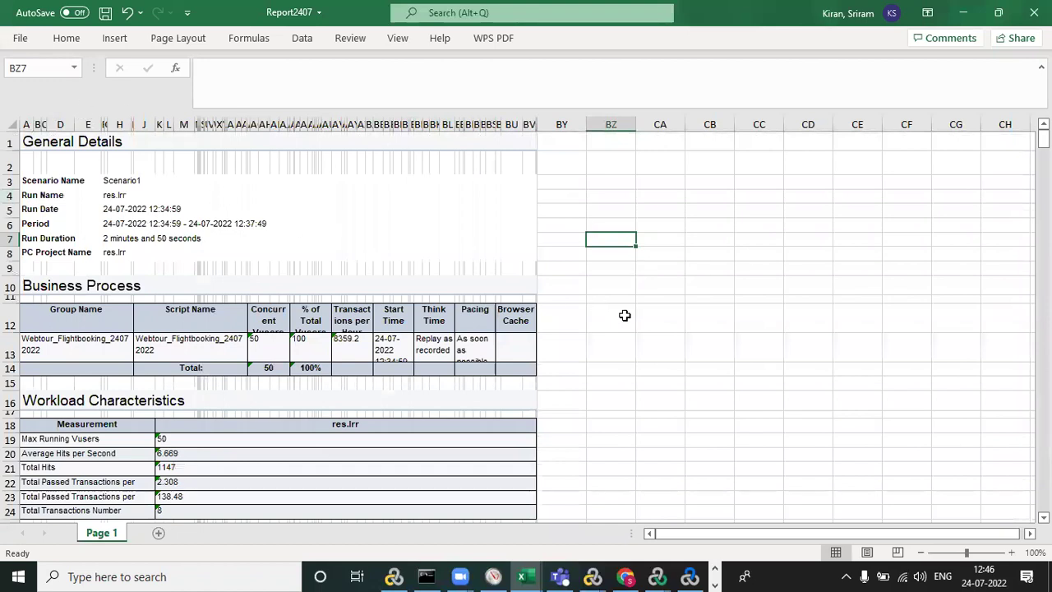
pyautogui.moveTo(1043, 138); pyautogui.dragTo(1043, 178)
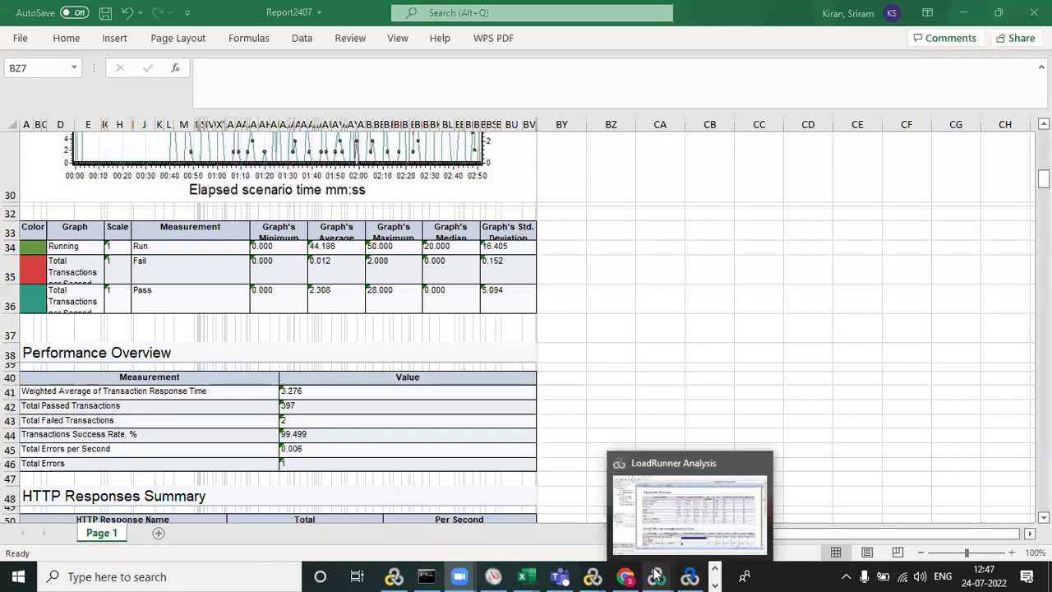
# - Close the two Webtour_Flightbooking runtime viewer windows and switch to LoadRunner Controller
pyautogui.moveTo(656, 576)
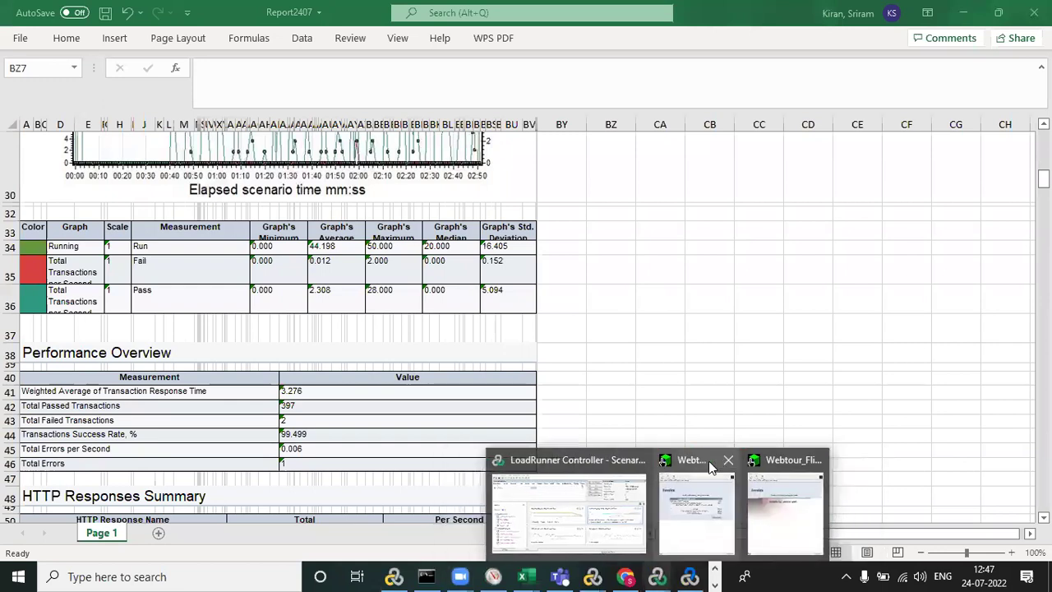
pyautogui.click(730, 461)
pyautogui.click(776, 462)
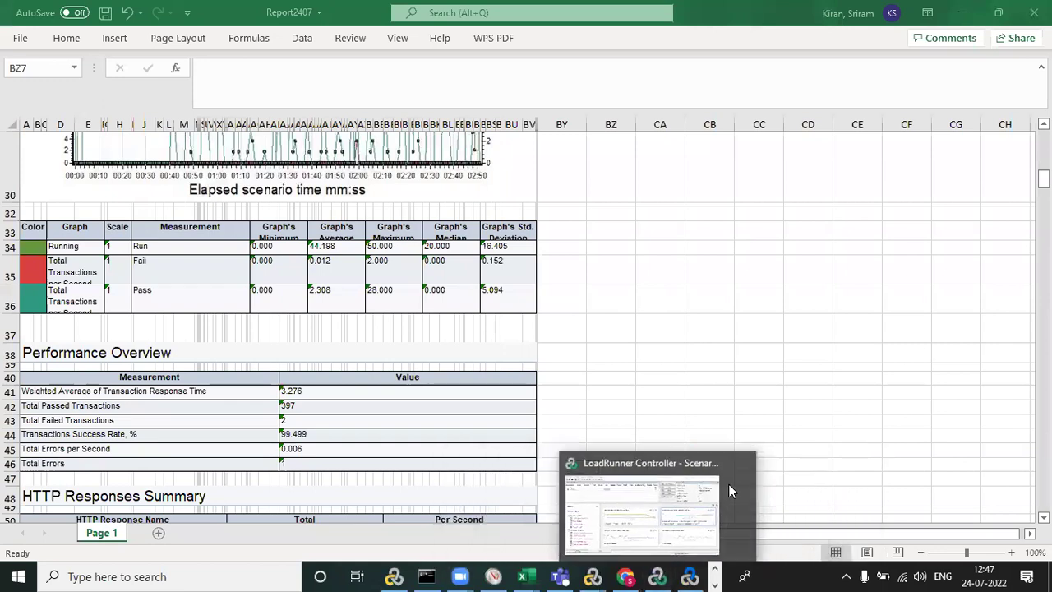
pyautogui.click(730, 490)
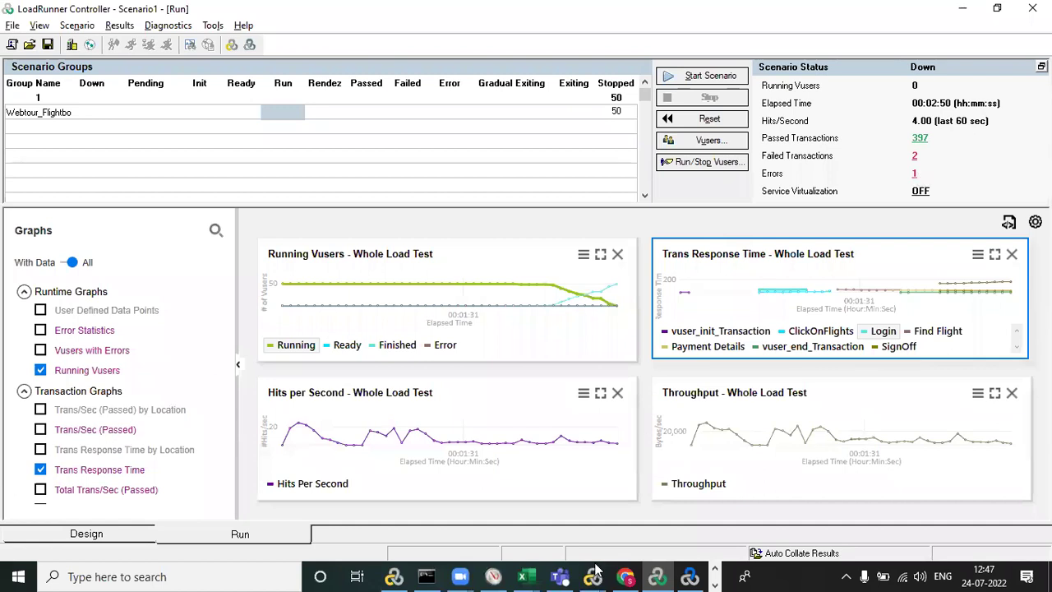
# - Switch to the Webtour_Flightbooking script in Virtual User Generator and examine the login credentials and the reservations.pl request data in Action.c
pyautogui.moveTo(591, 576)
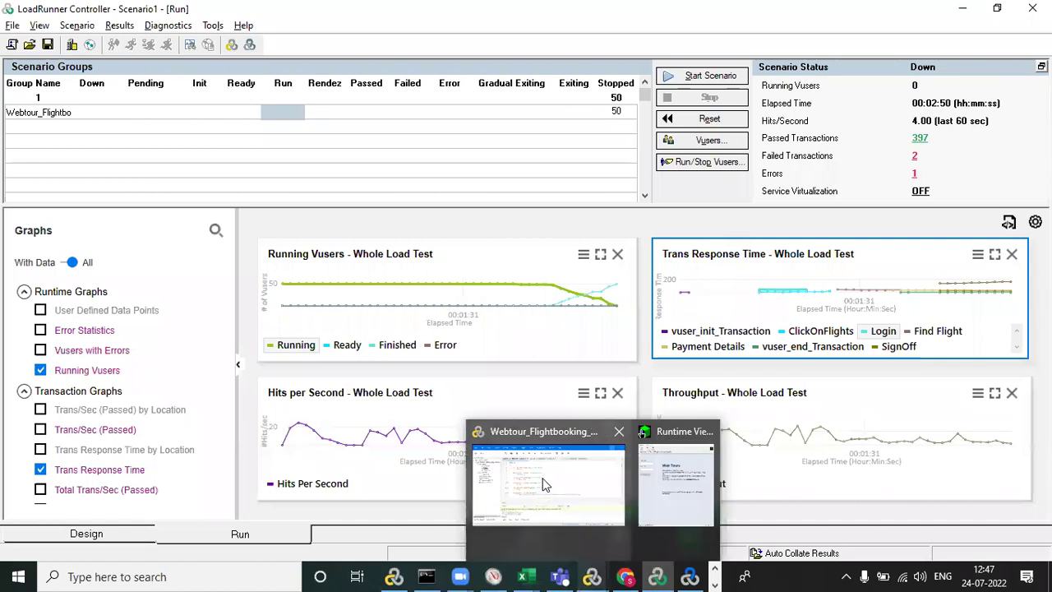
pyautogui.click(546, 481)
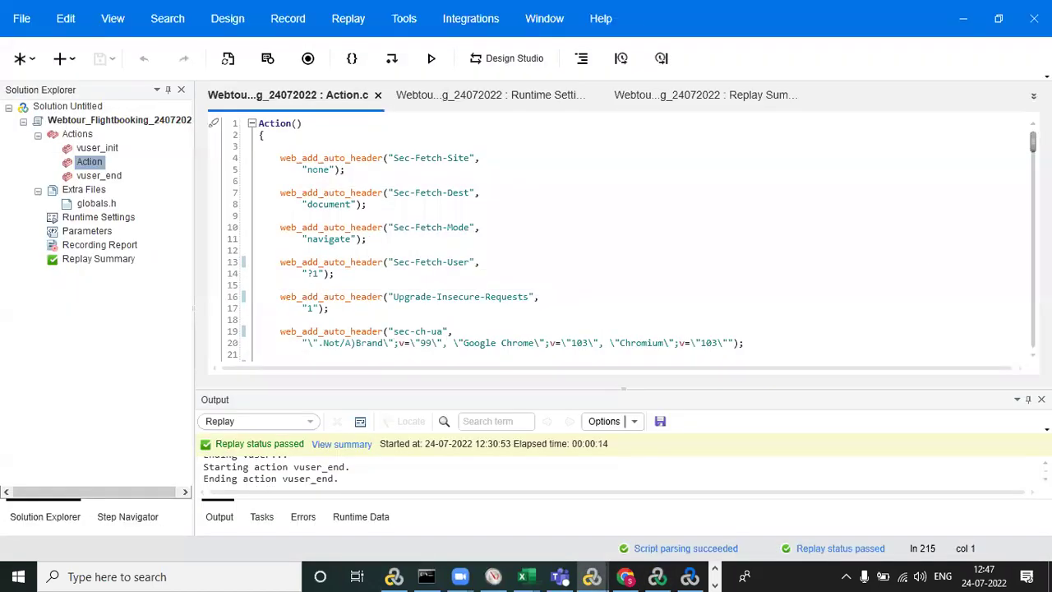
pyautogui.scroll(-19, 619, 238)
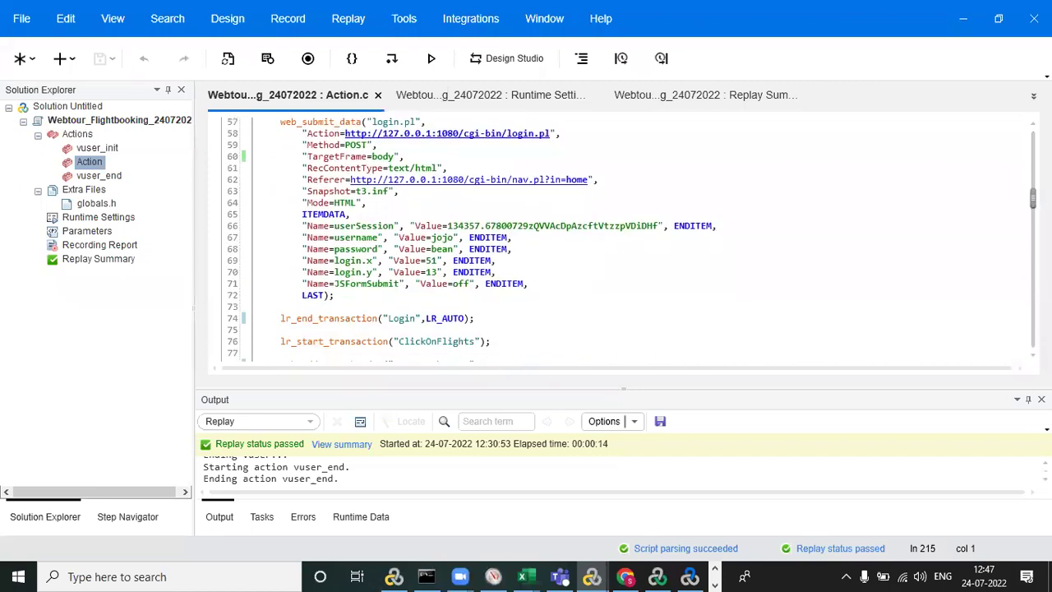
pyautogui.scroll(-1, 620, 239)
pyautogui.scroll(8, 619, 238)
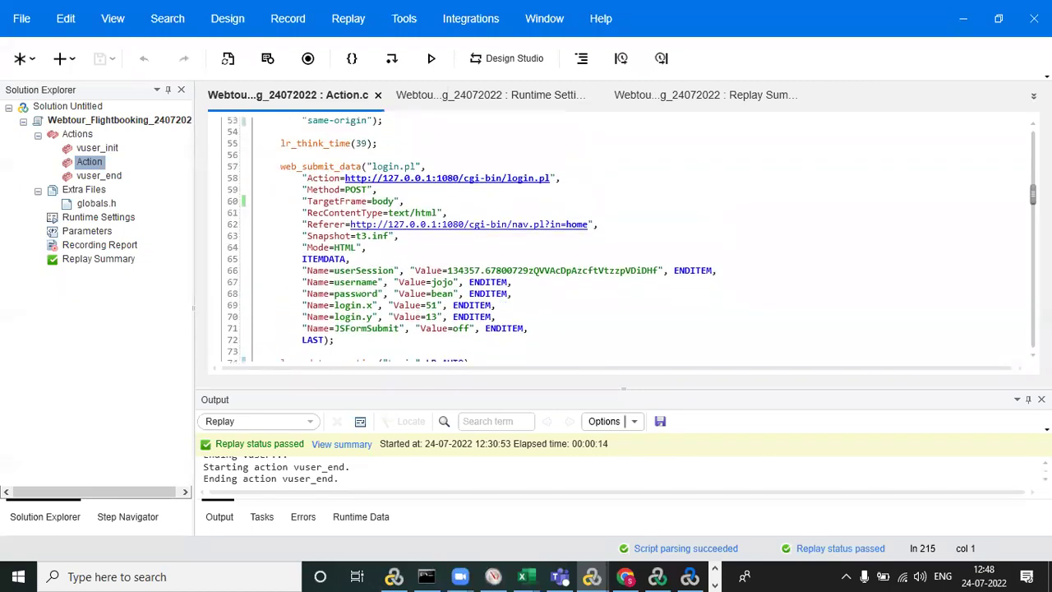
pyautogui.scroll(8, 619, 238)
pyautogui.scroll(-3, 619, 239)
pyautogui.scroll(-14, 620, 238)
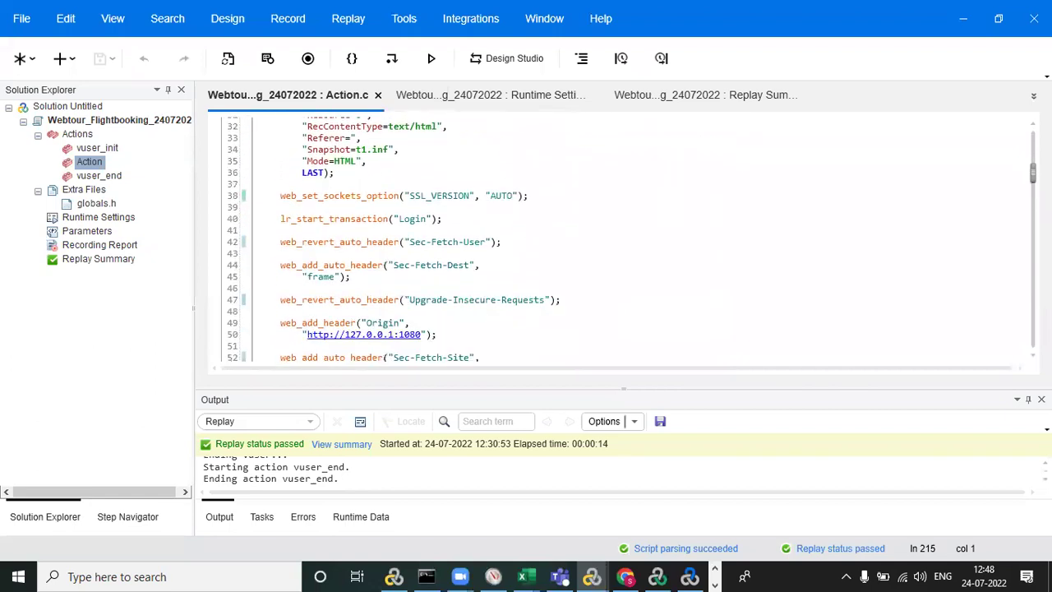
pyautogui.scroll(2, 619, 239)
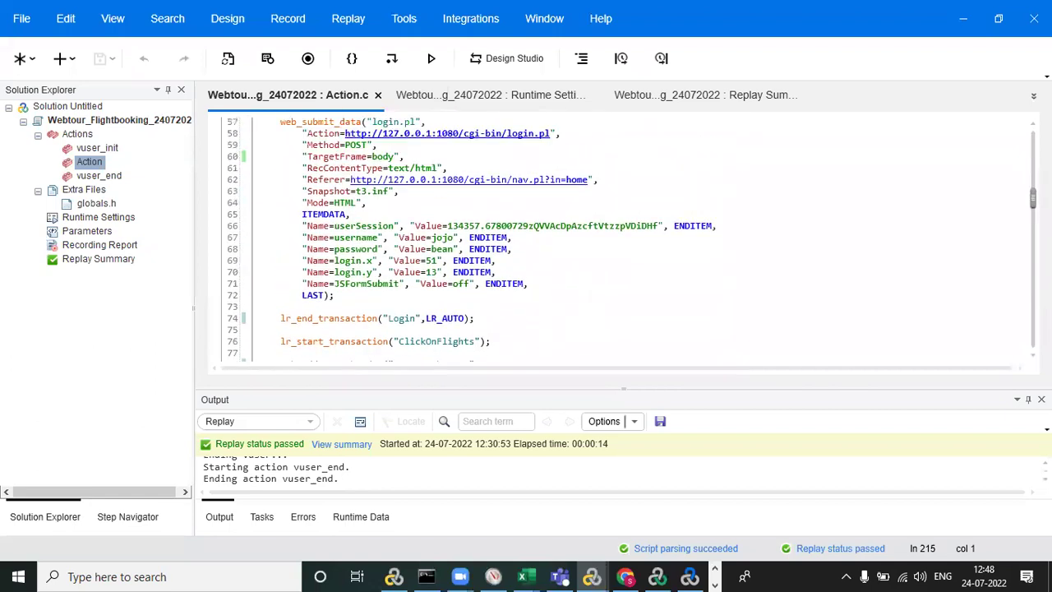
pyautogui.scroll(1, 619, 238)
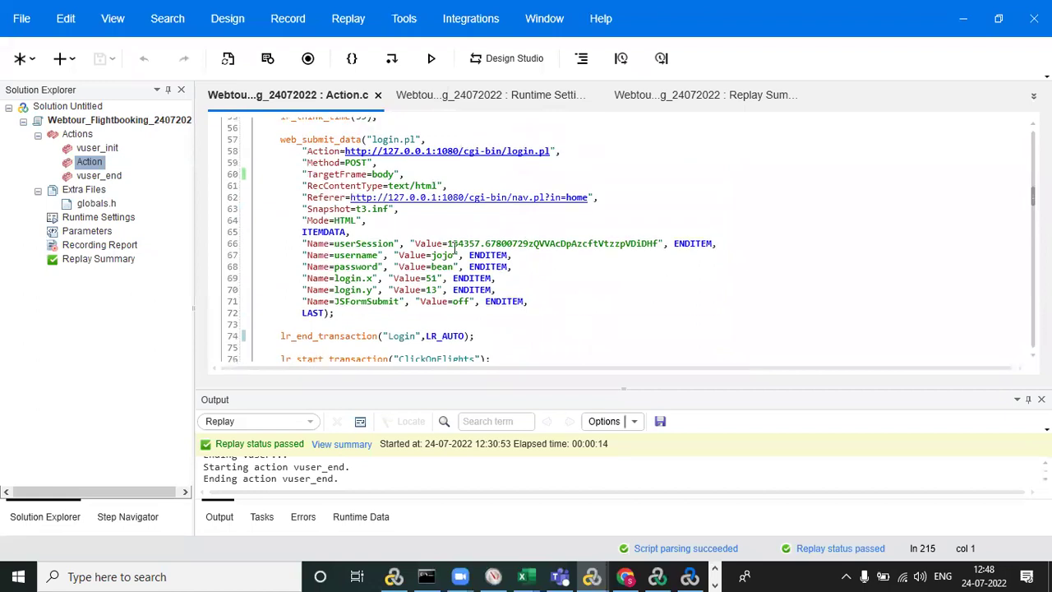
pyautogui.moveTo(431, 255); pyautogui.dragTo(454, 266)
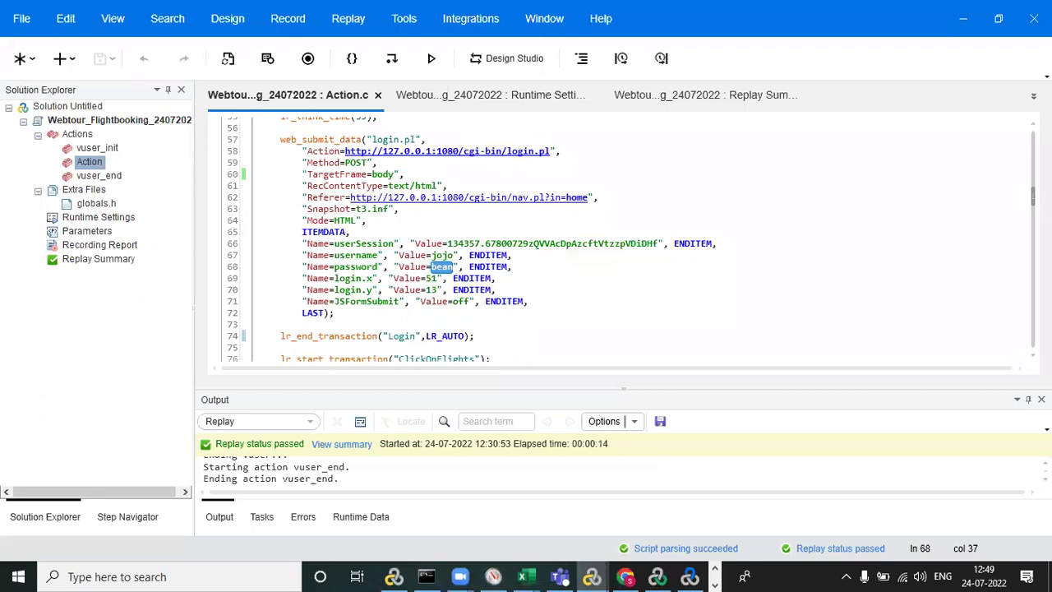
pyautogui.moveTo(1033, 196); pyautogui.dragTo(1033, 239)
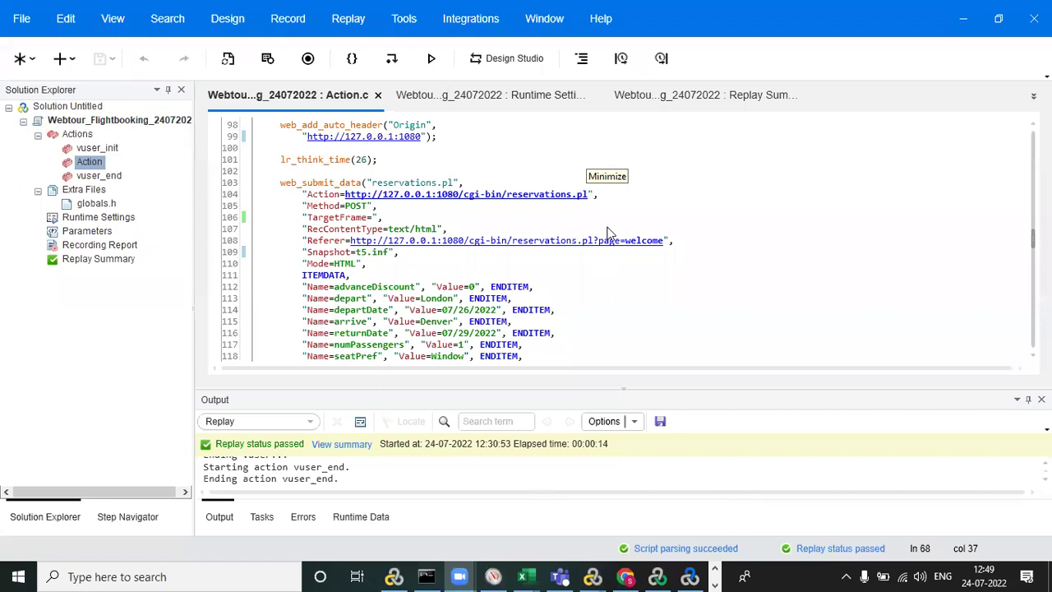
# - Switch to LoadRunner Analysis, return to the Report2407 workbook in Excel, and view its general details section
pyautogui.click(689, 576)
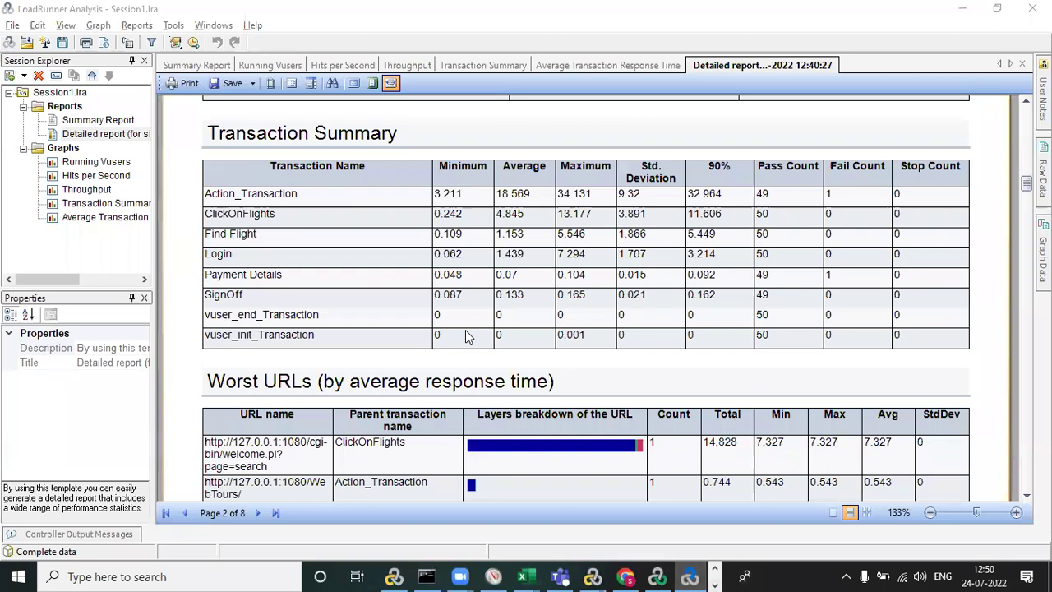
pyautogui.hotkey('alt', 'Tab')
pyautogui.hotkey('alt', 'Tab')
pyautogui.hotkey('alt', 'Tab')
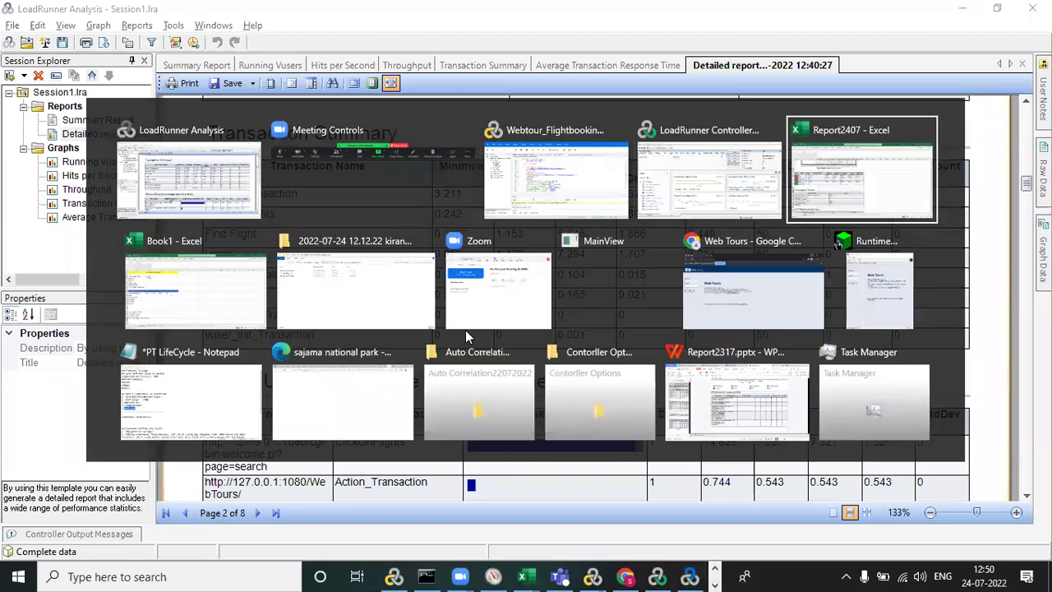
pyautogui.moveTo(1043, 178); pyautogui.dragTo(1043, 139)
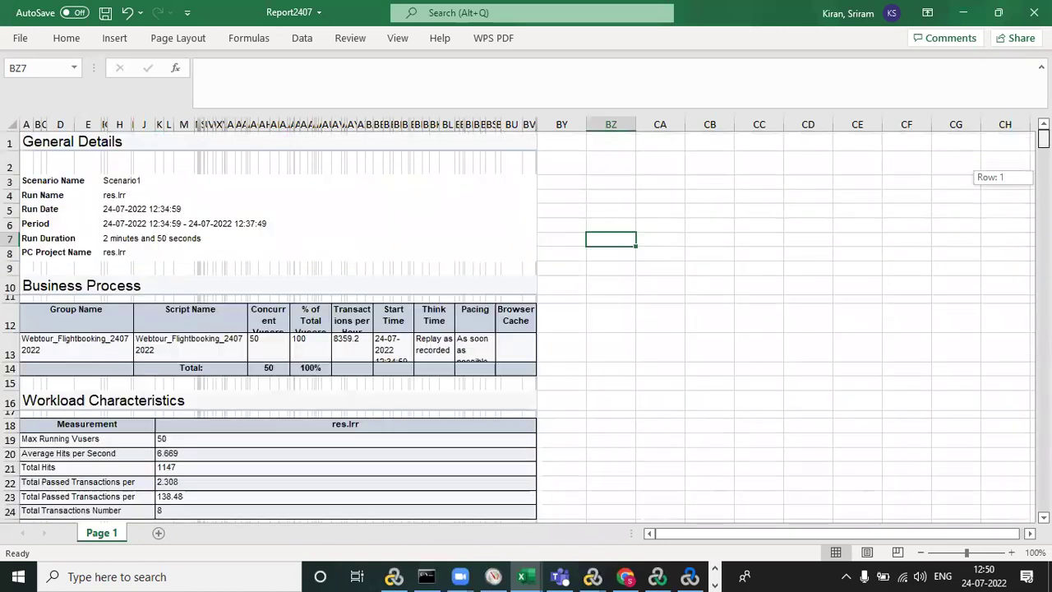
# - Switch to the Book1 workbook and examine the load test summary fields and the transaction response time table on the 10 users test sheet
pyautogui.hotkey('alt', 'Tab')
pyautogui.press('Tab')
pyautogui.press('Tab')
pyautogui.press('Tab')
pyautogui.press('Tab')
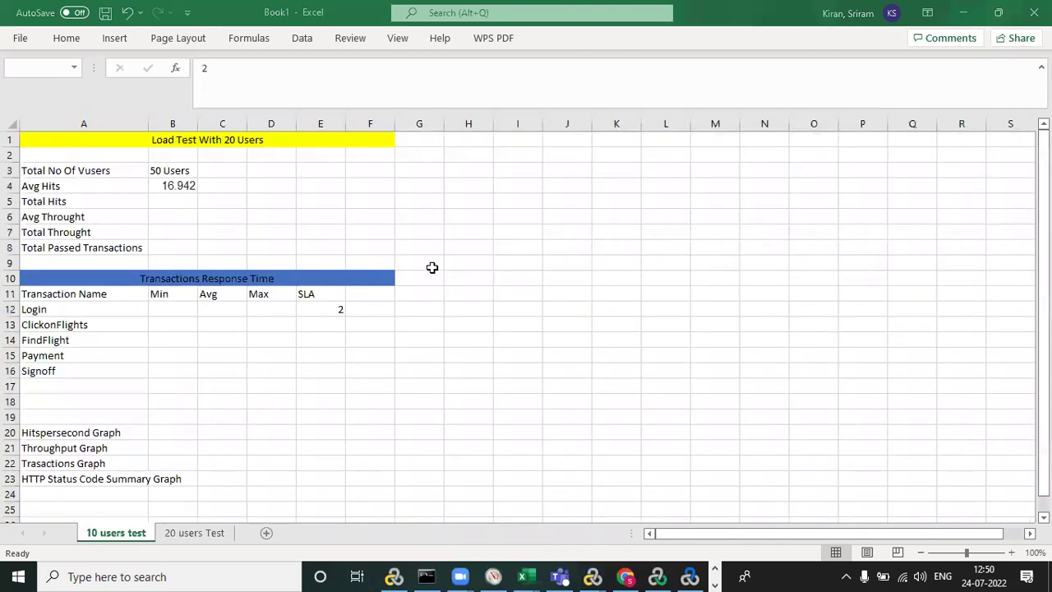
pyautogui.click(50, 173)
pyautogui.moveTo(161, 172); pyautogui.dragTo(183, 246)
pyautogui.click(49, 188)
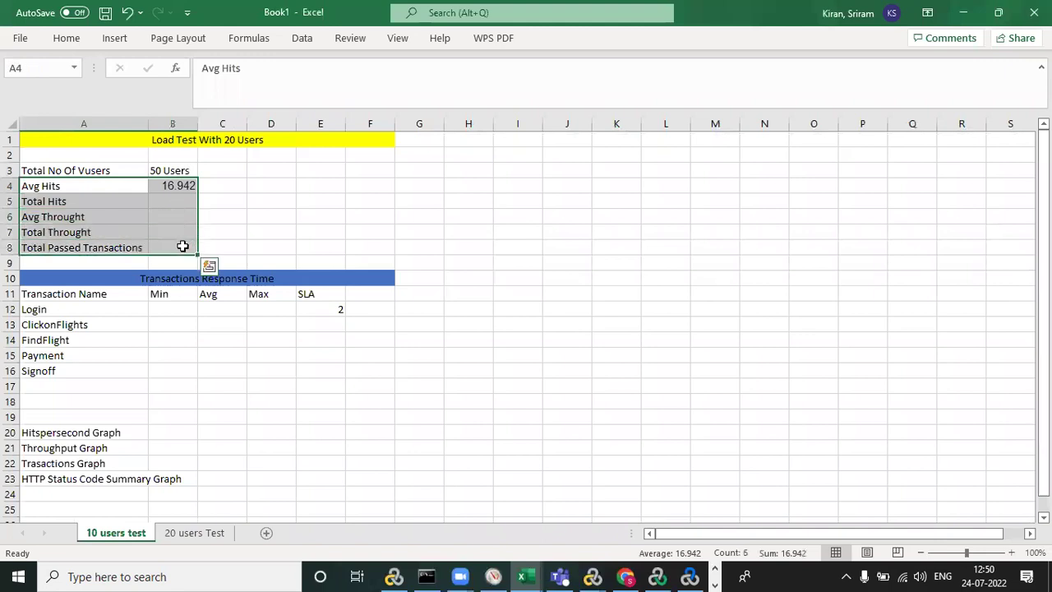
pyautogui.click(182, 246)
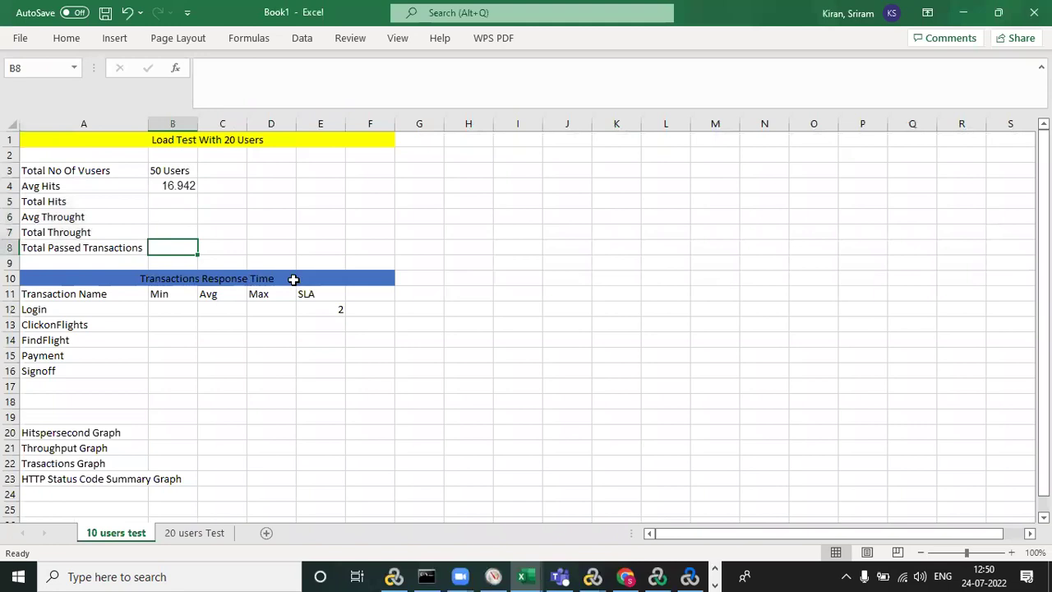
pyautogui.moveTo(151, 311); pyautogui.dragTo(335, 379)
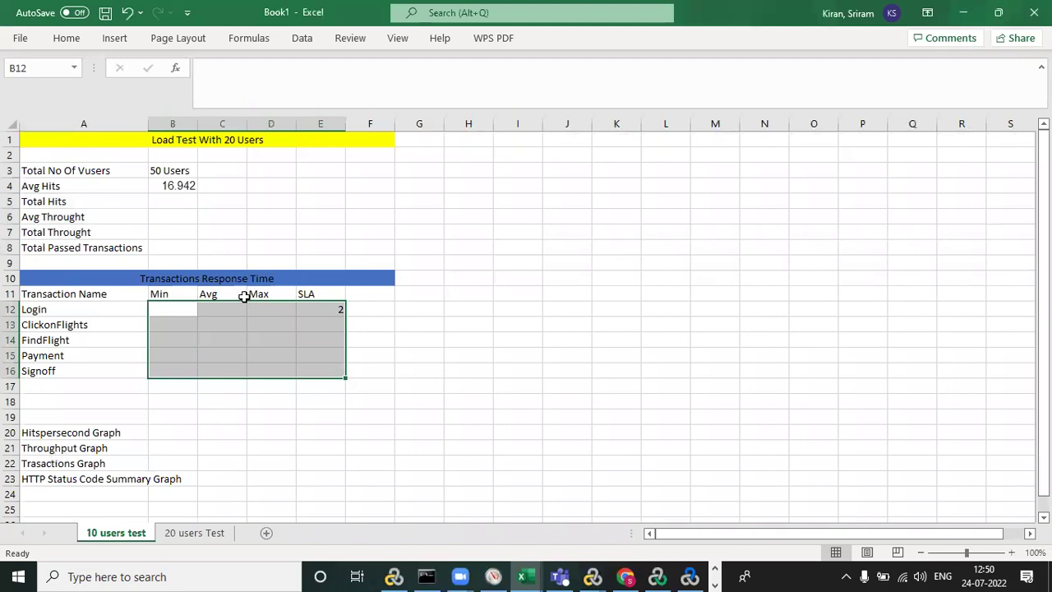
pyautogui.moveTo(52, 143); pyautogui.dragTo(234, 247)
pyautogui.moveTo(223, 312); pyautogui.dragTo(218, 393)
# - Set the SLA to 2 for ClickonFlights and fill the Login SLA value down through Signoff in the response time table
pyautogui.click(322, 324)
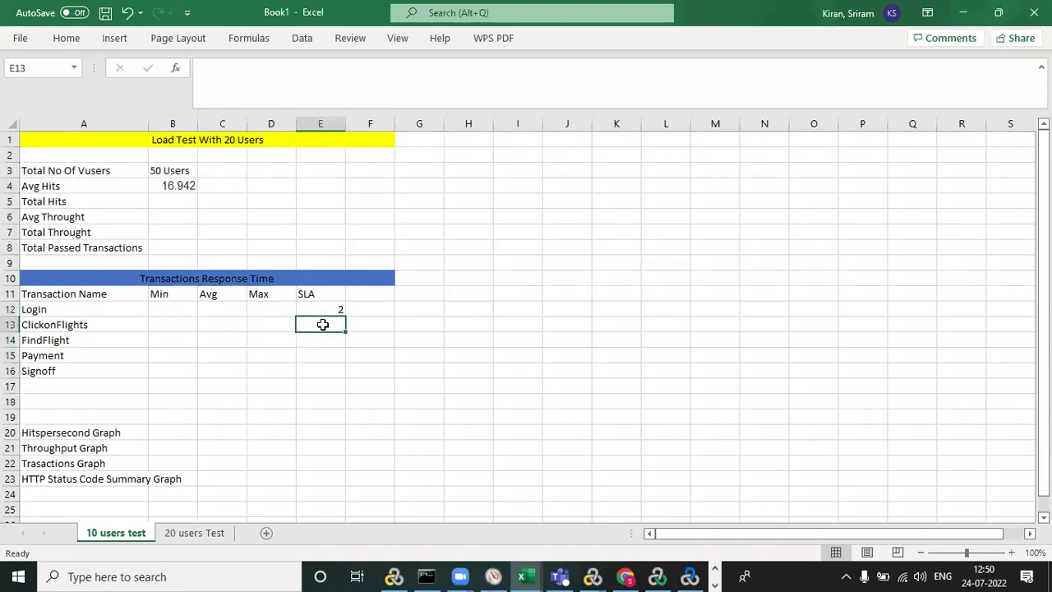
pyautogui.write('2')
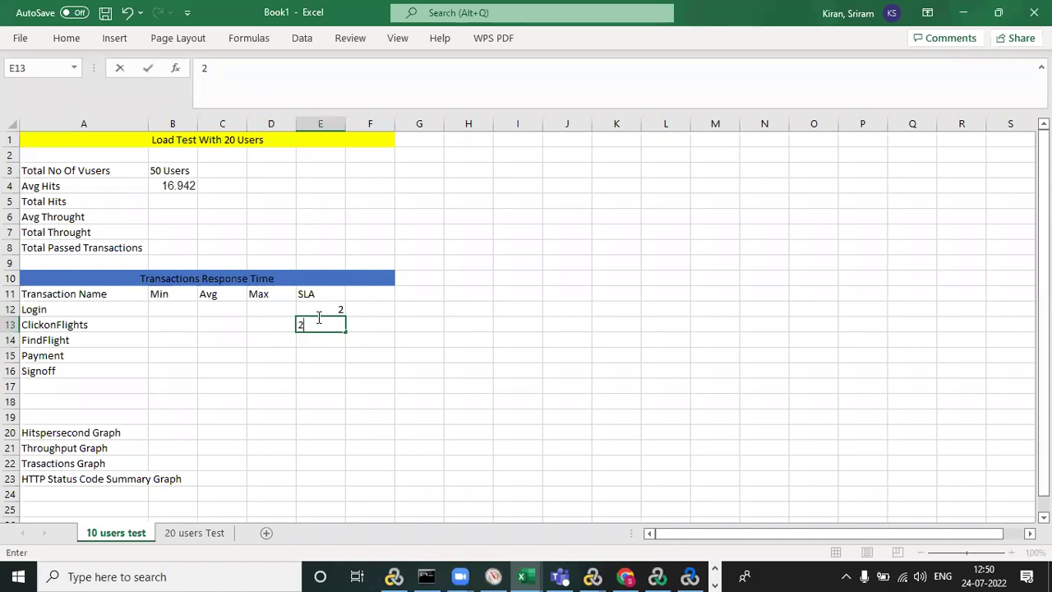
pyautogui.click(470, 323)
pyautogui.click(334, 309)
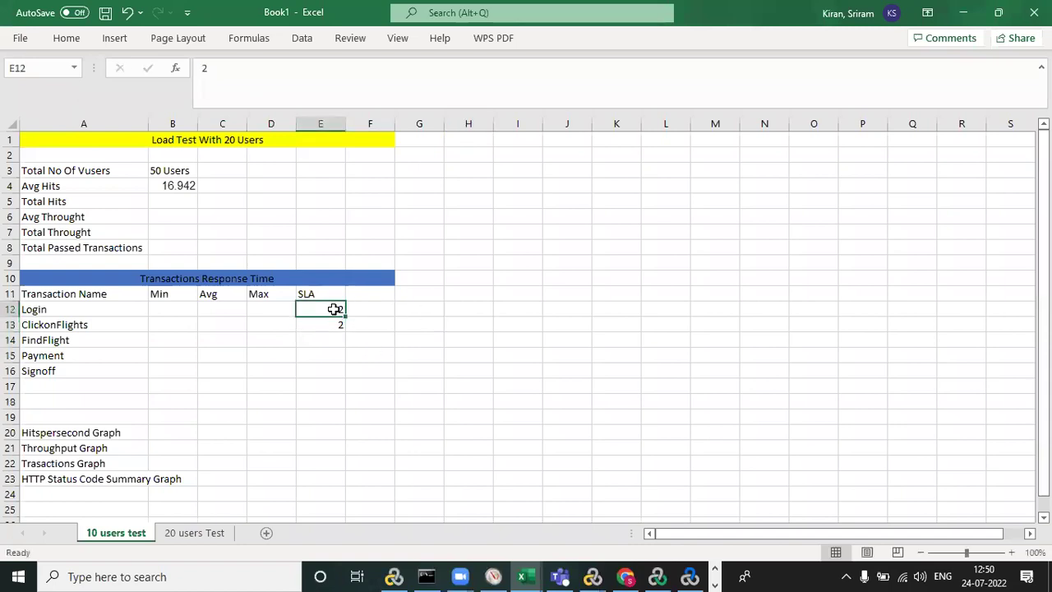
pyautogui.hotkey('shift', 'Down')
pyautogui.hotkey('shift', 'Down')
pyautogui.hotkey('shift', 'Down')
pyautogui.hotkey('shift', 'Down')
pyautogui.hotkey('shift', 'Up')
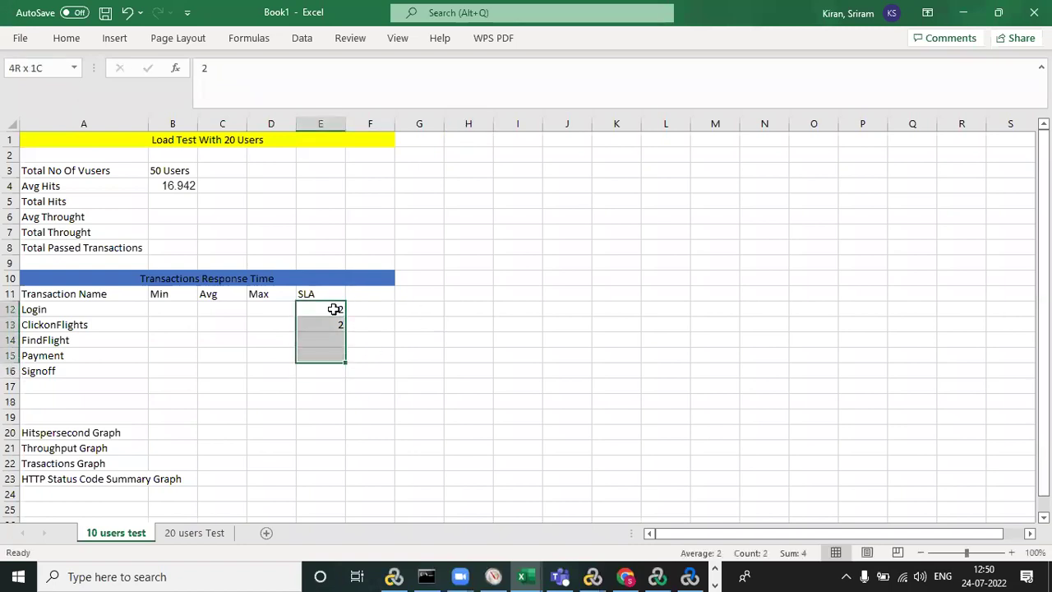
pyautogui.hotkey('shift', 'Down')
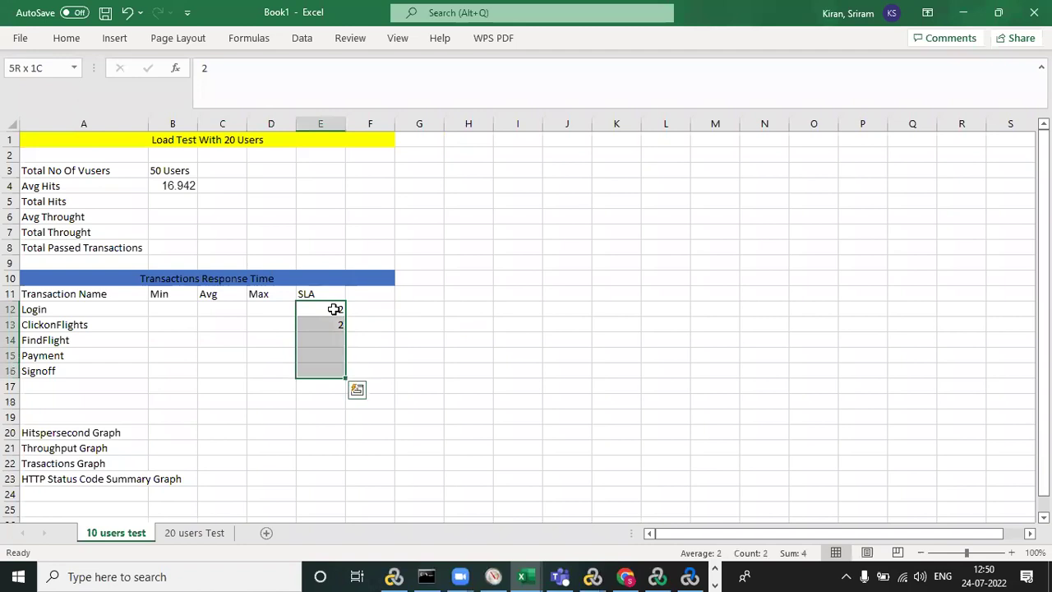
pyautogui.hotkey('ctrl', 'd')
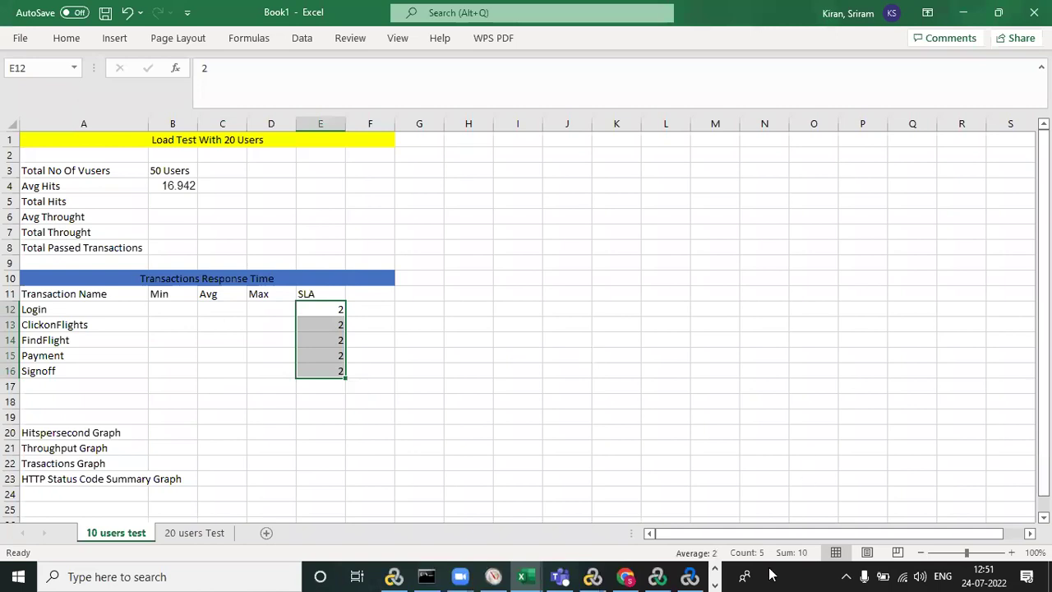
# - Open Task Manager and examine the memory usage on its performance view, then return to the Book1 workbook
pyautogui.rightClick(803, 574)
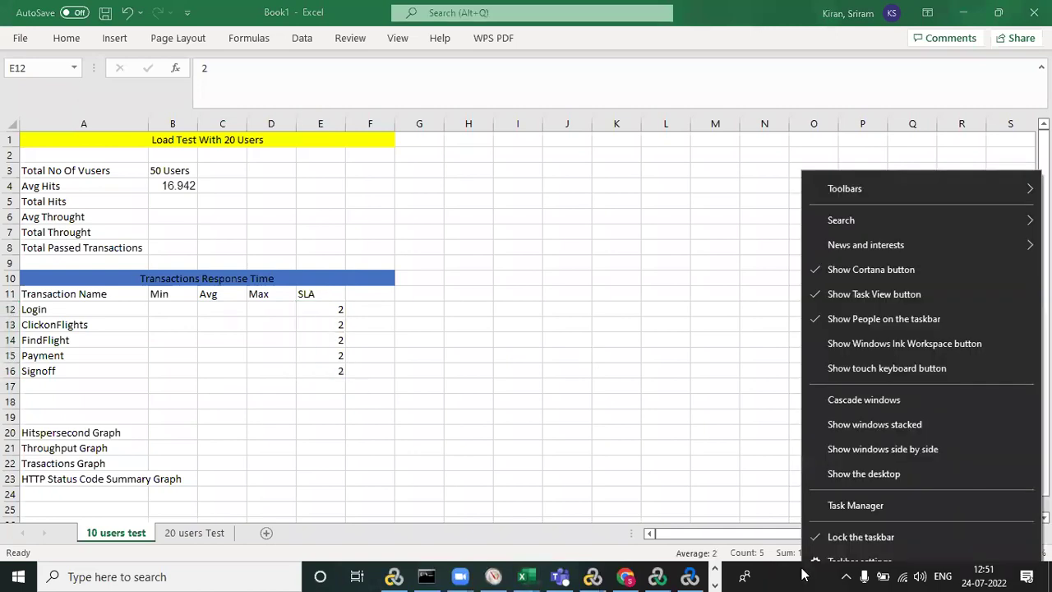
pyautogui.click(846, 505)
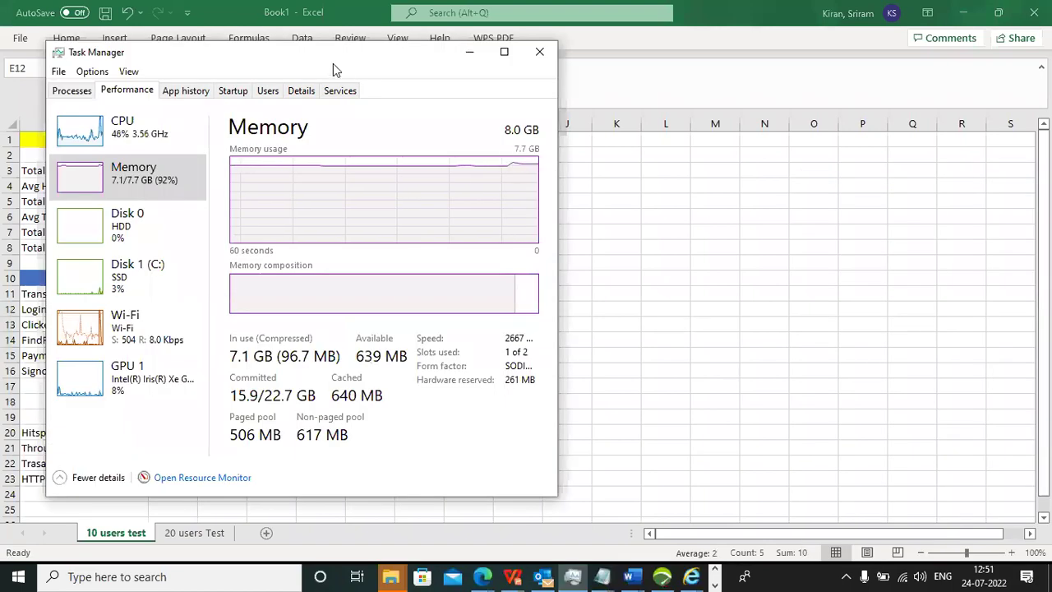
pyautogui.moveTo(324, 62); pyautogui.dragTo(654, 82)
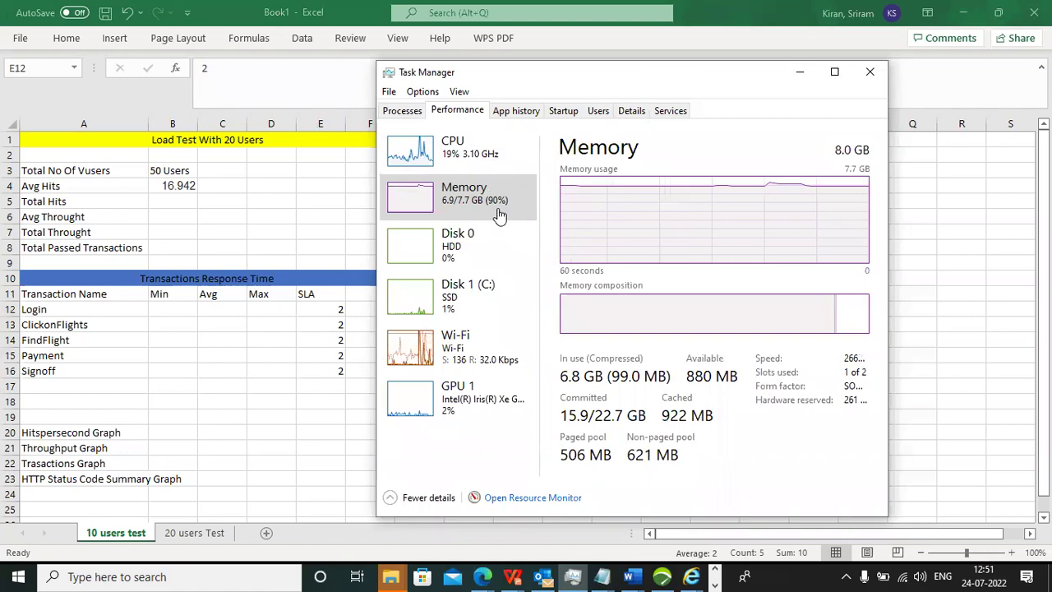
pyautogui.click(254, 336)
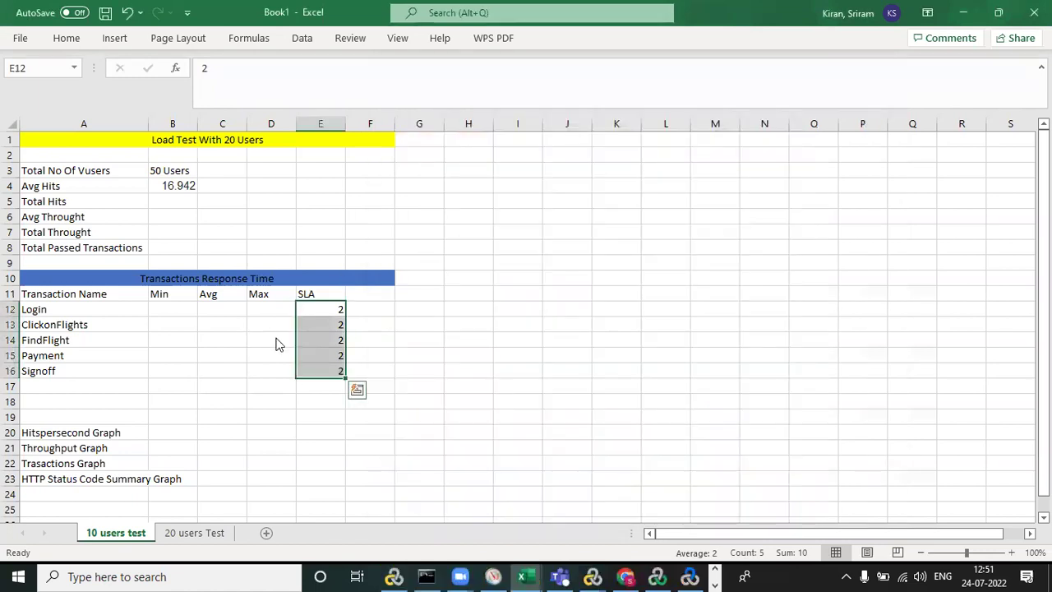
# - Switch to the Report2407 workbook and examine the Transaction Summary table, especially the ClickOnFlights average response time
pyautogui.hotkey('alt', 'Tab')
pyautogui.press('Tab')
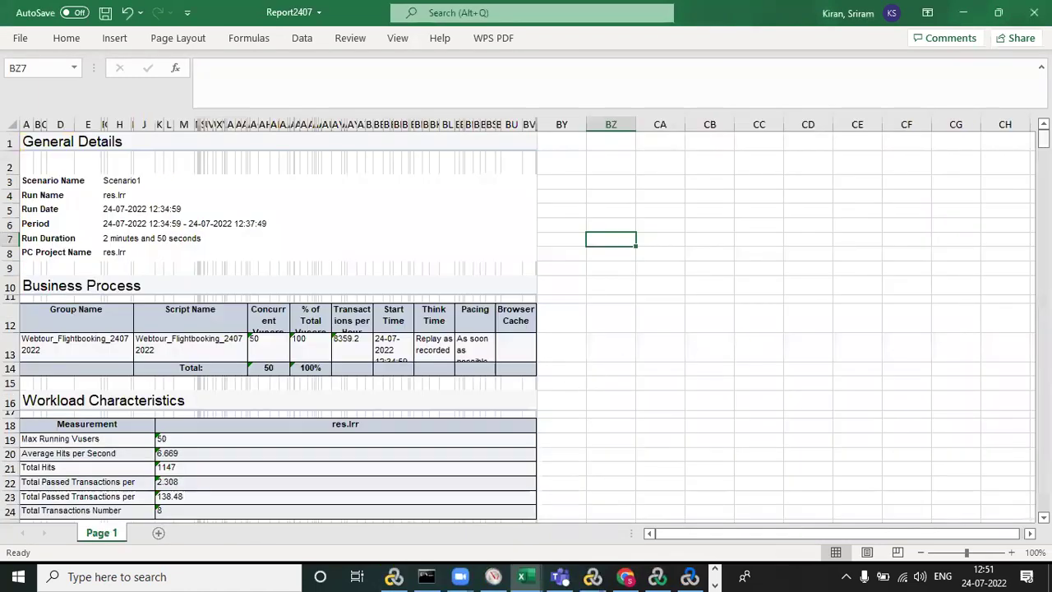
pyautogui.moveTo(1043, 140); pyautogui.dragTo(1043, 204)
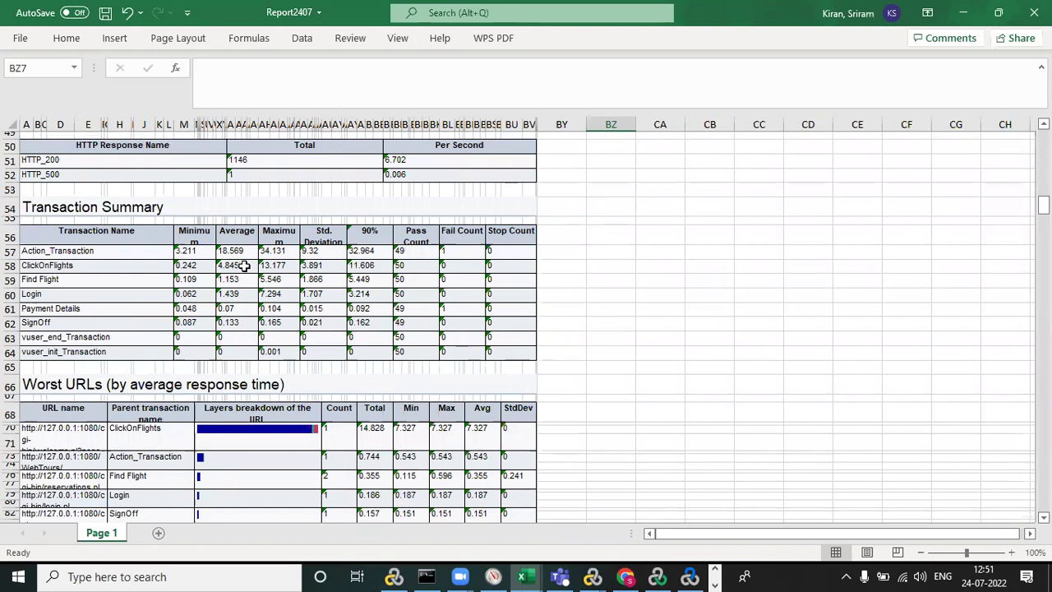
pyautogui.doubleClick(243, 265)
pyautogui.moveTo(245, 265); pyautogui.dragTo(220, 264)
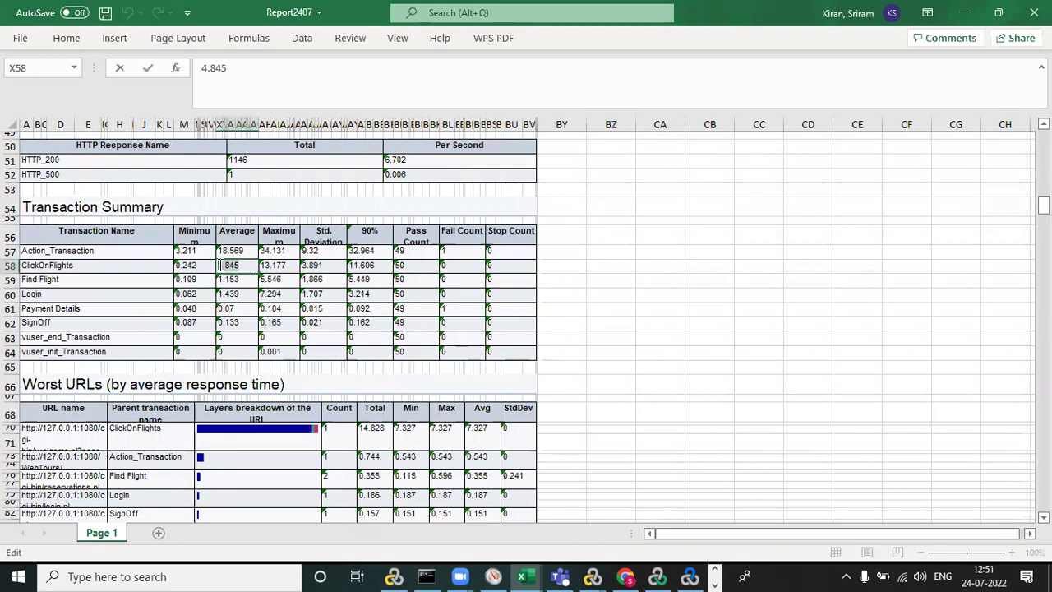
pyautogui.click(596, 355)
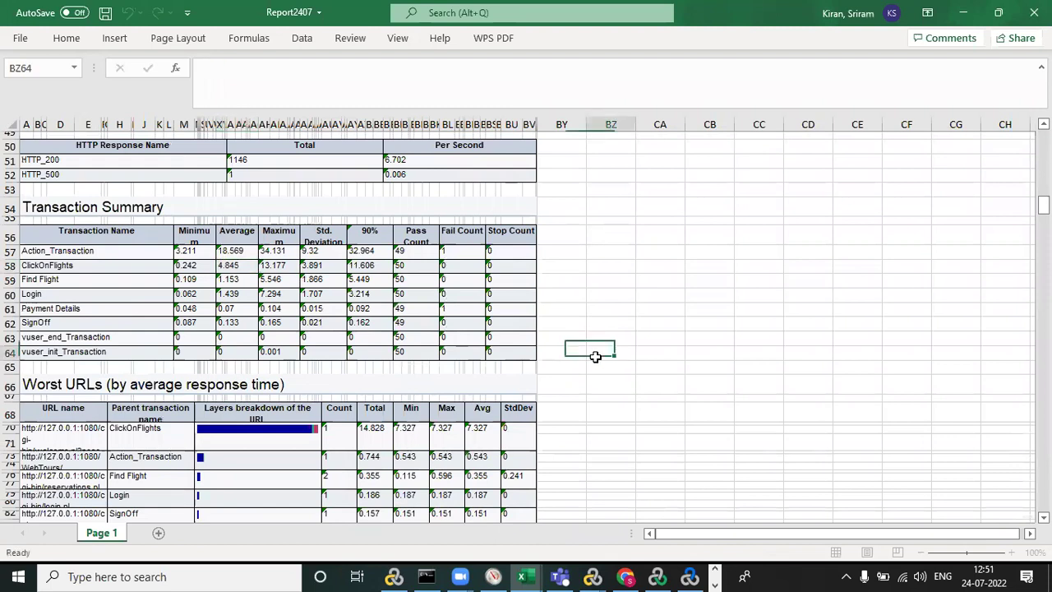
pyautogui.click(645, 281)
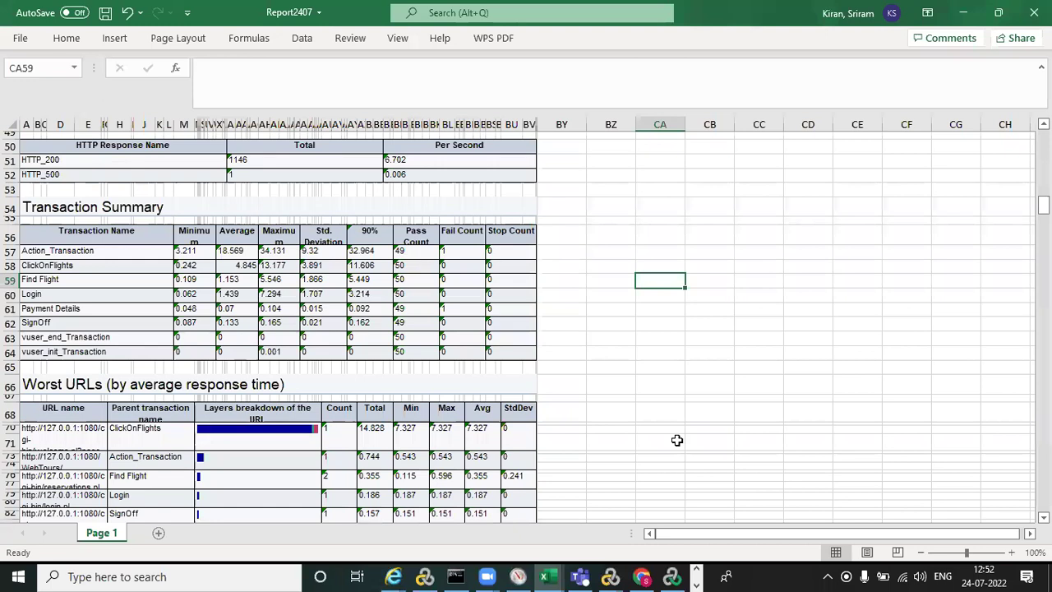
# - Bring Task Manager back to check the memory usage again, and minimize it
pyautogui.hotkey('alt', 'Tab')
pyautogui.hotkey('alt', 'Tab')
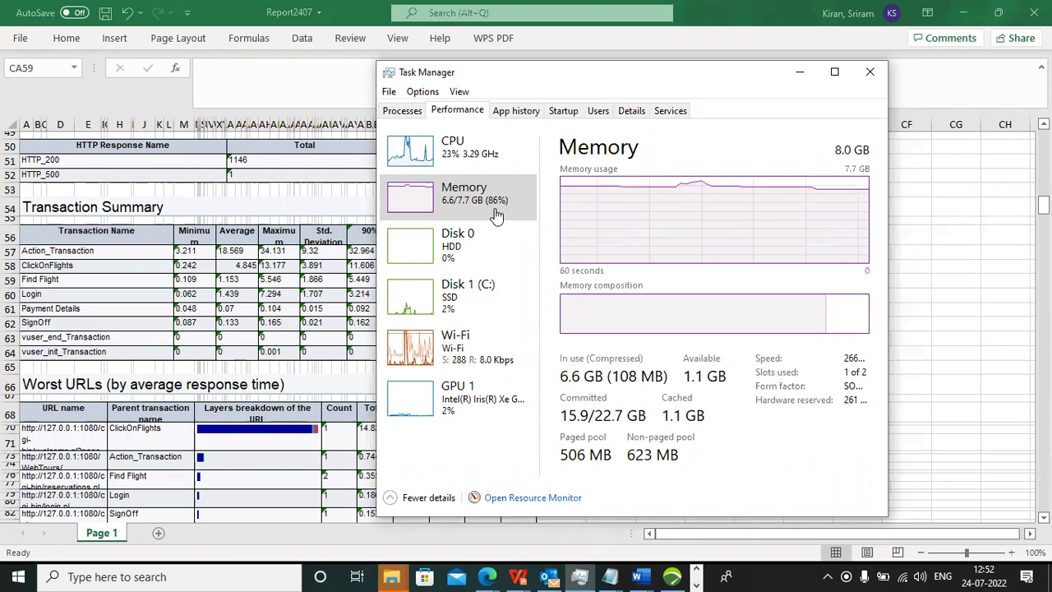
pyautogui.click(798, 72)
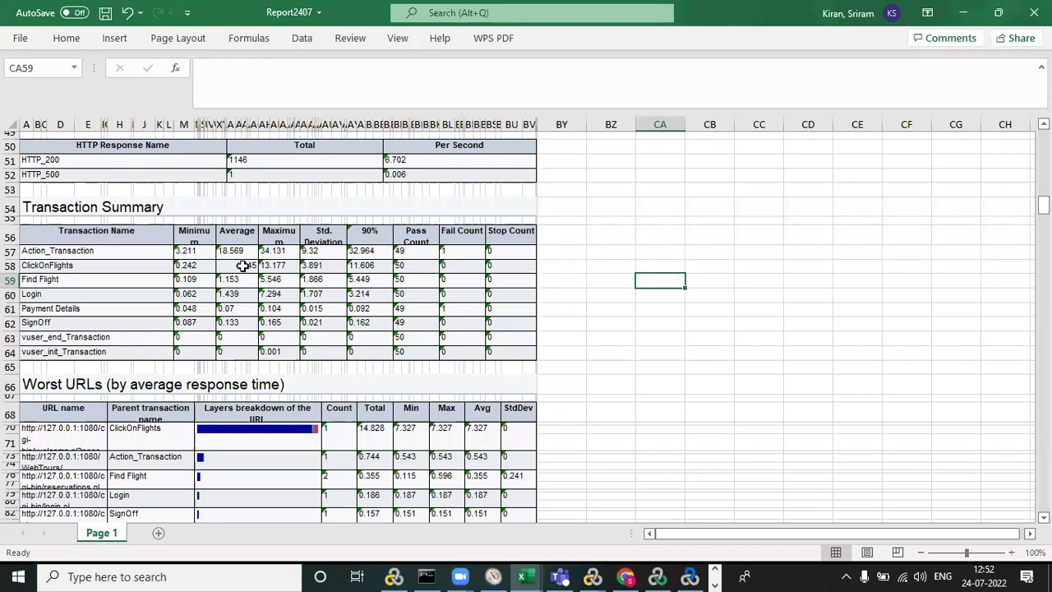
# - Copy Login's minimum, average and maximum from the Report2407 Transaction Summary into Book1's Login row, starting at cell B12
pyautogui.moveTo(243, 265); pyautogui.dragTo(362, 320)
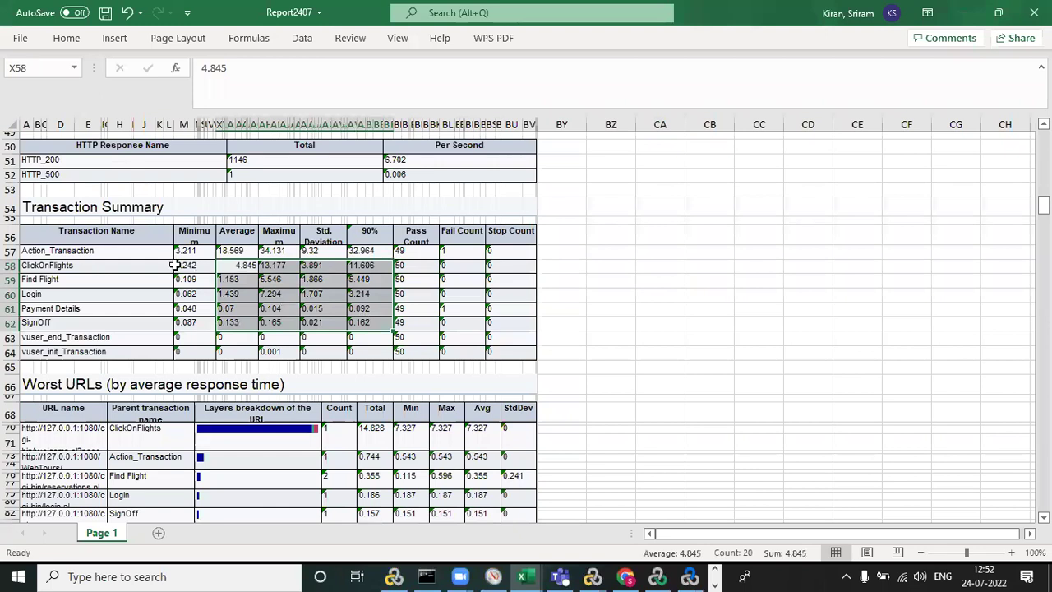
pyautogui.moveTo(189, 294); pyautogui.dragTo(289, 297)
pyautogui.hotkey('ctrl', 'c')
pyautogui.hotkey('alt', 'Tab')
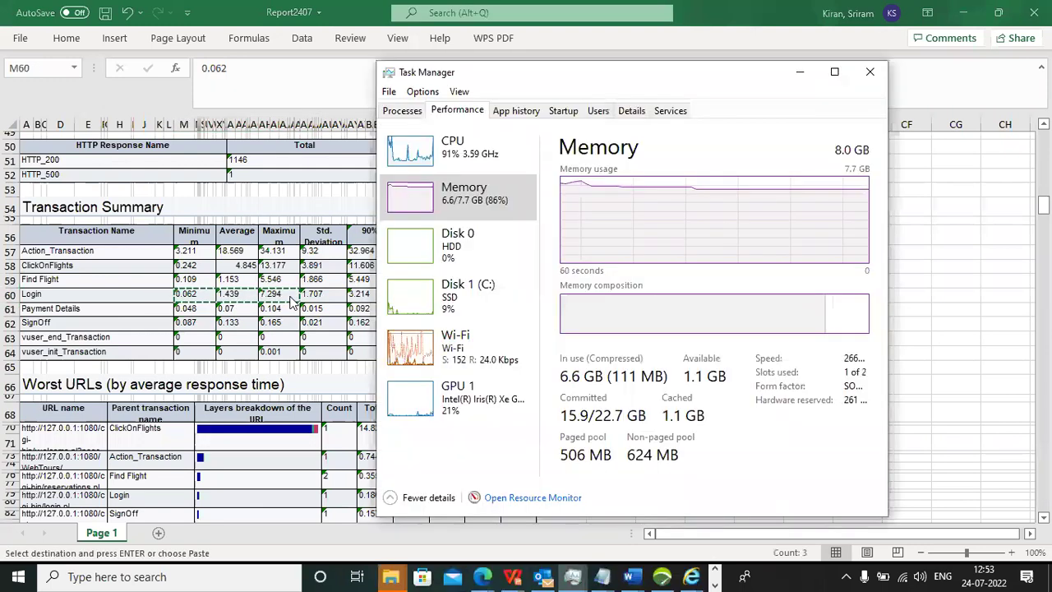
pyautogui.hotkey('alt', 'Tab')
pyautogui.hotkey('alt', 'Tab')
pyautogui.press('Tab')
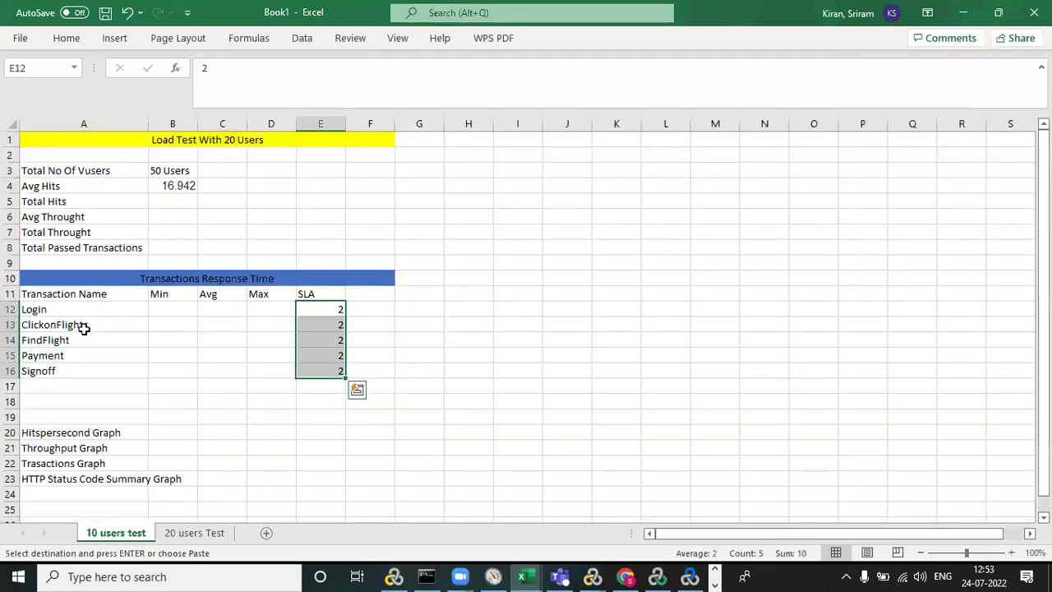
pyautogui.click(175, 309)
pyautogui.hotkey('ctrl', 'v')
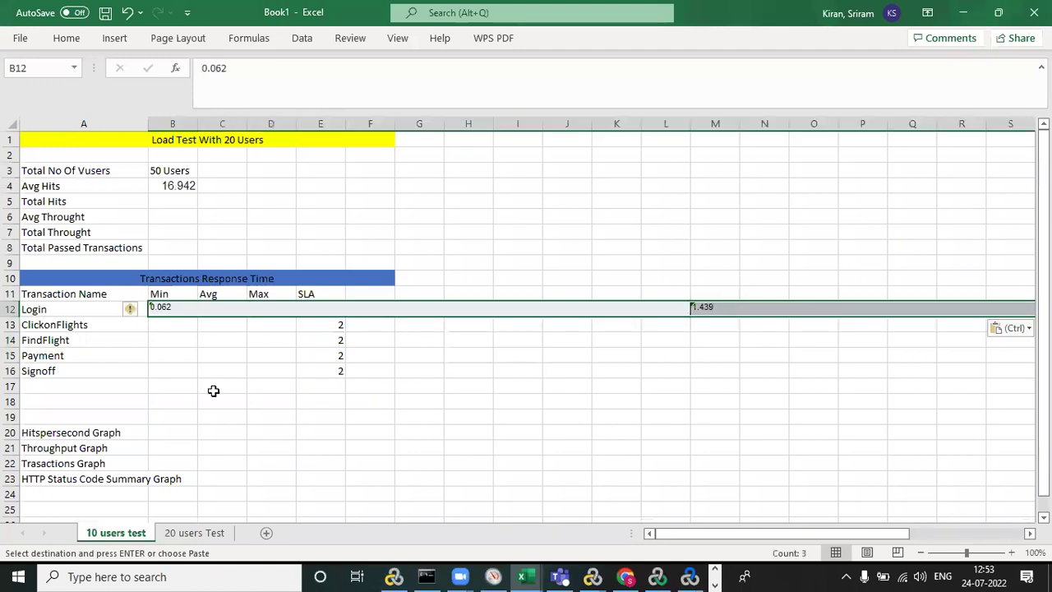
# - Copy Find Flight's minimum, average and maximum from Report2407 into Book1's ClickonFlights row, starting at cell B13
pyautogui.click(165, 320)
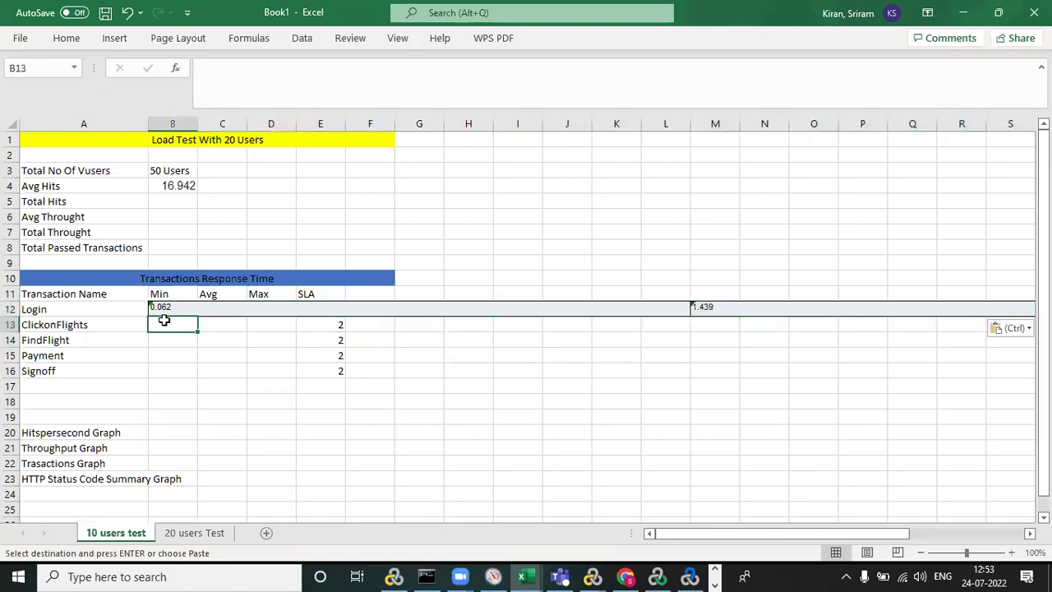
pyautogui.hotkey('alt', 'Tab')
pyautogui.moveTo(196, 308); pyautogui.dragTo(278, 308)
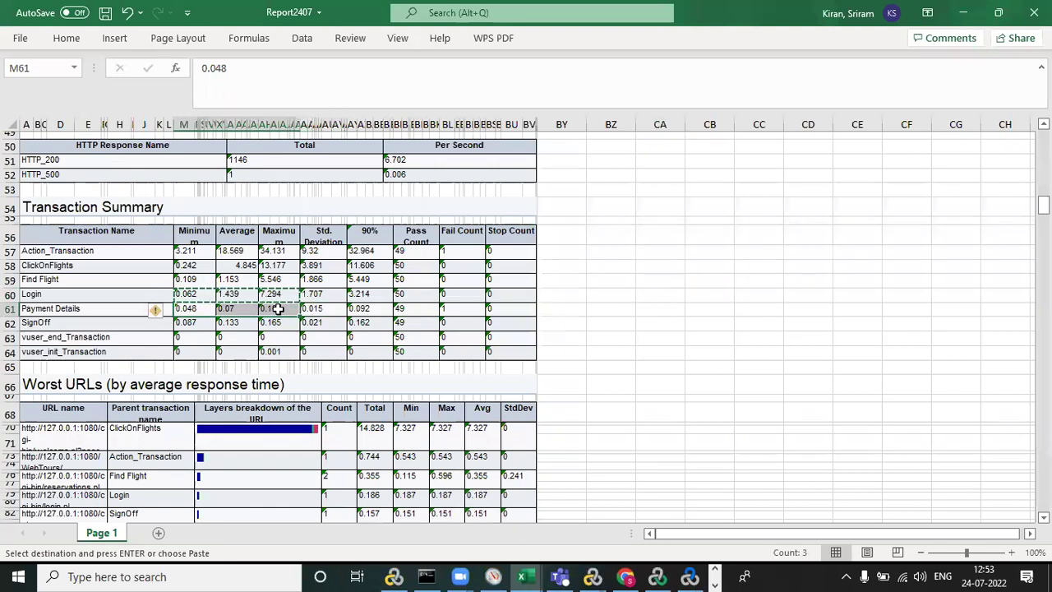
pyautogui.click(70, 294)
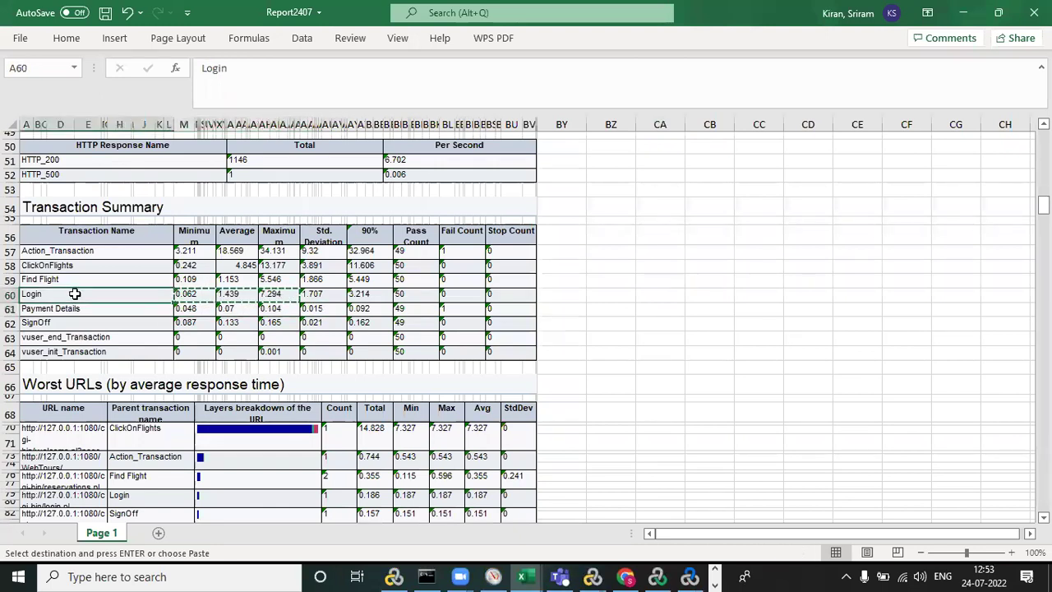
pyautogui.moveTo(197, 282); pyautogui.dragTo(280, 280)
pyautogui.hotkey('ctrl', 'c')
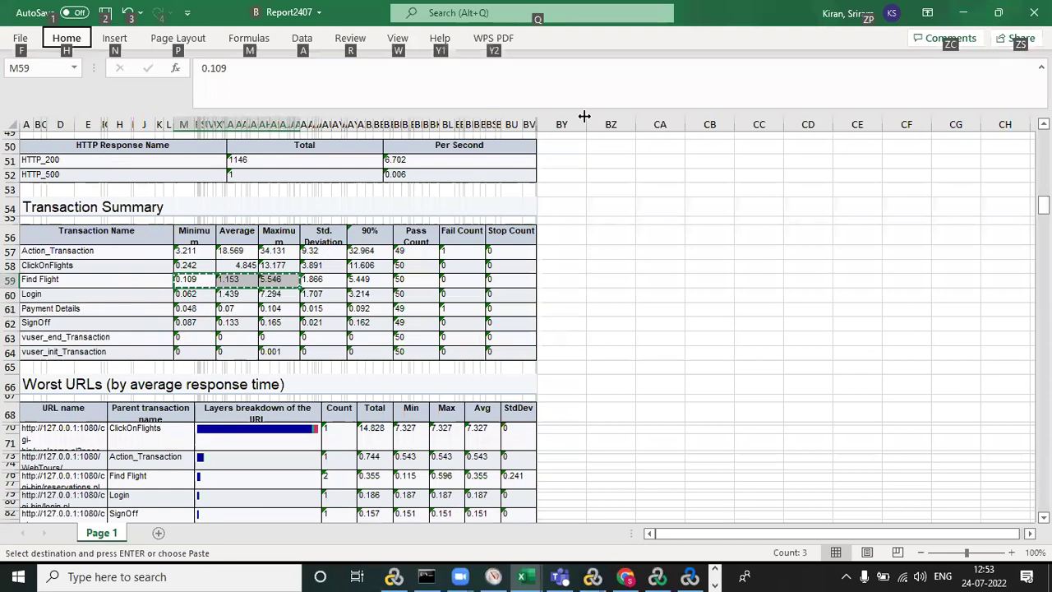
pyautogui.hotkey('alt', 'Tab')
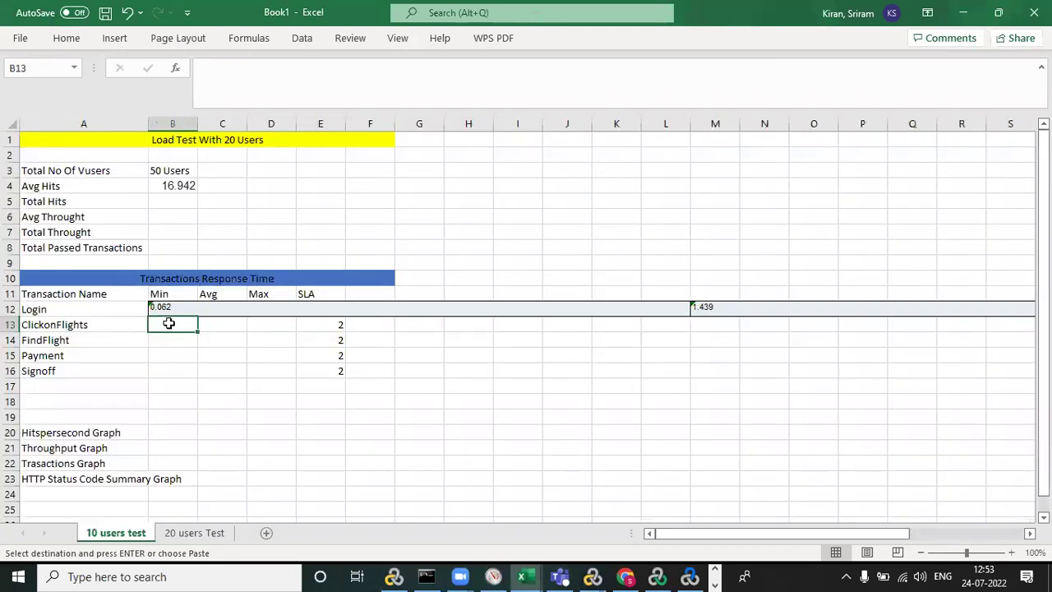
pyautogui.hotkey('ctrl', 'v')
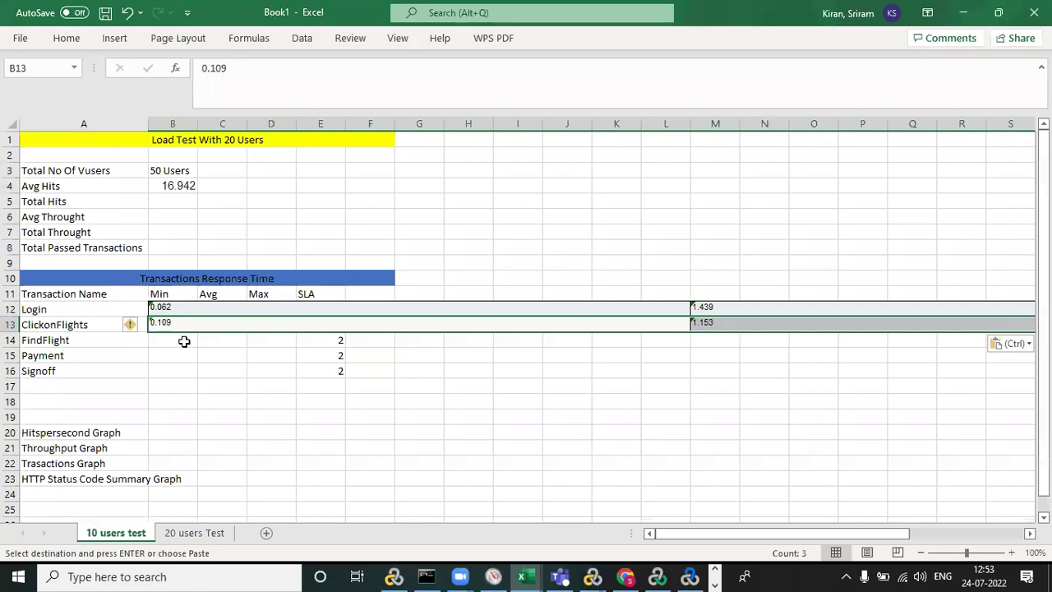
# - Undo the paste of the Find Flight response times in the ClickonFlights row
pyautogui.click(184, 341)
pyautogui.hotkey('alt', 'Tab')
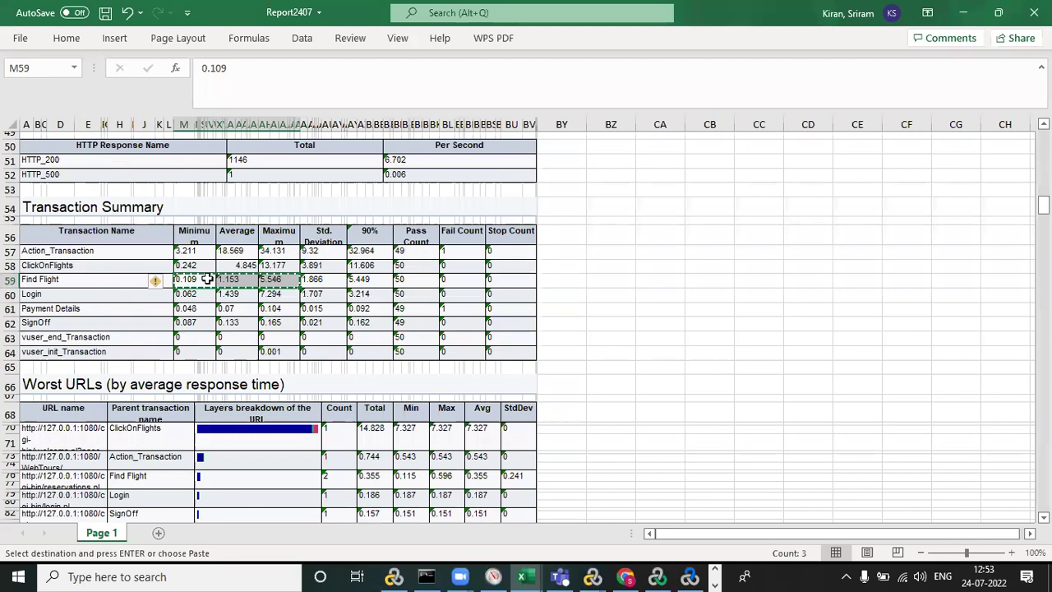
pyautogui.hotkey('alt', 'Tab')
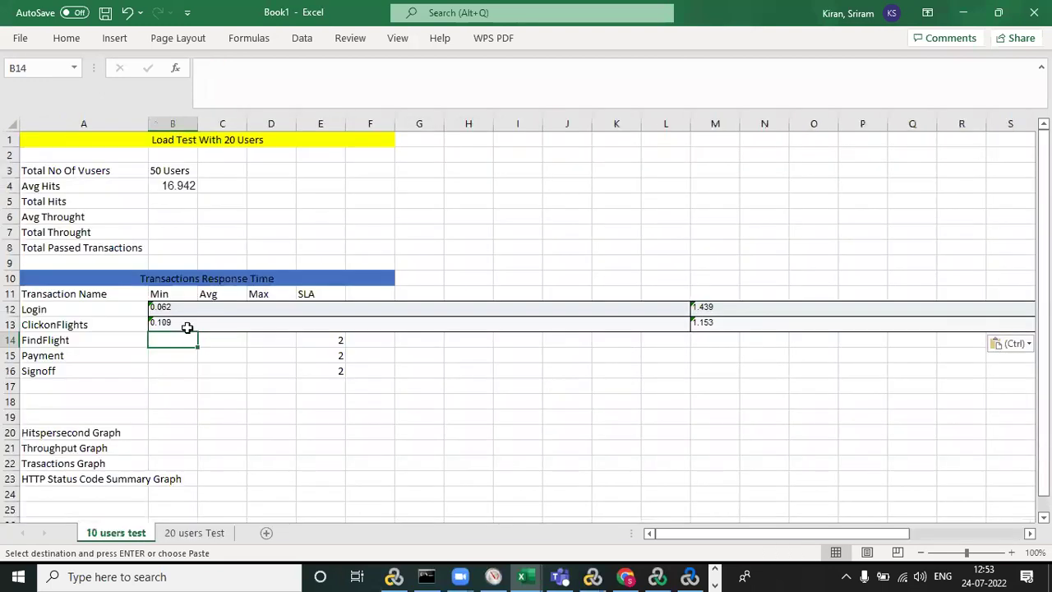
pyautogui.click(188, 321)
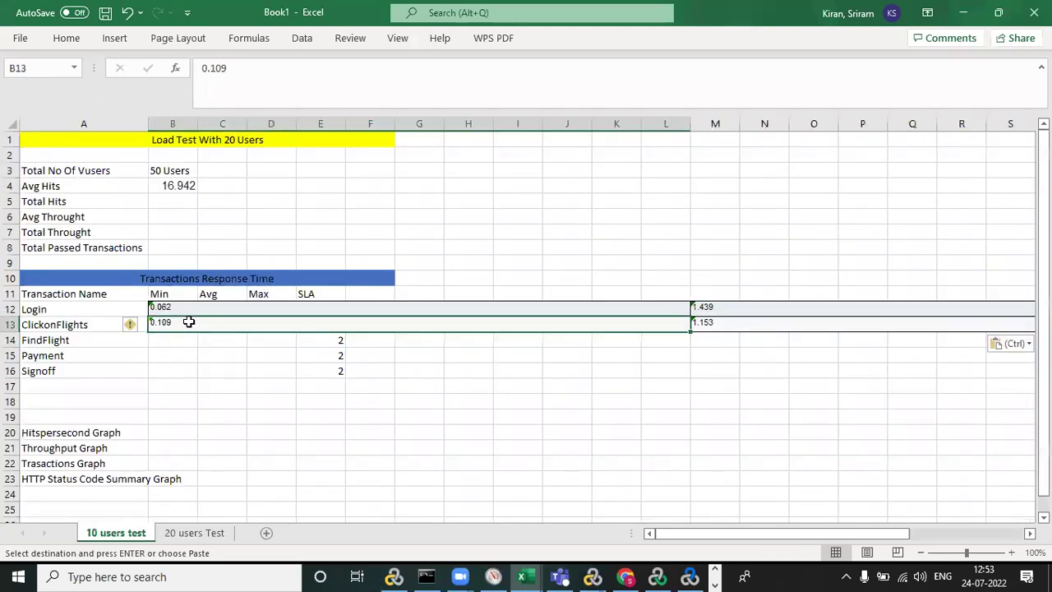
pyautogui.press('ctrl')
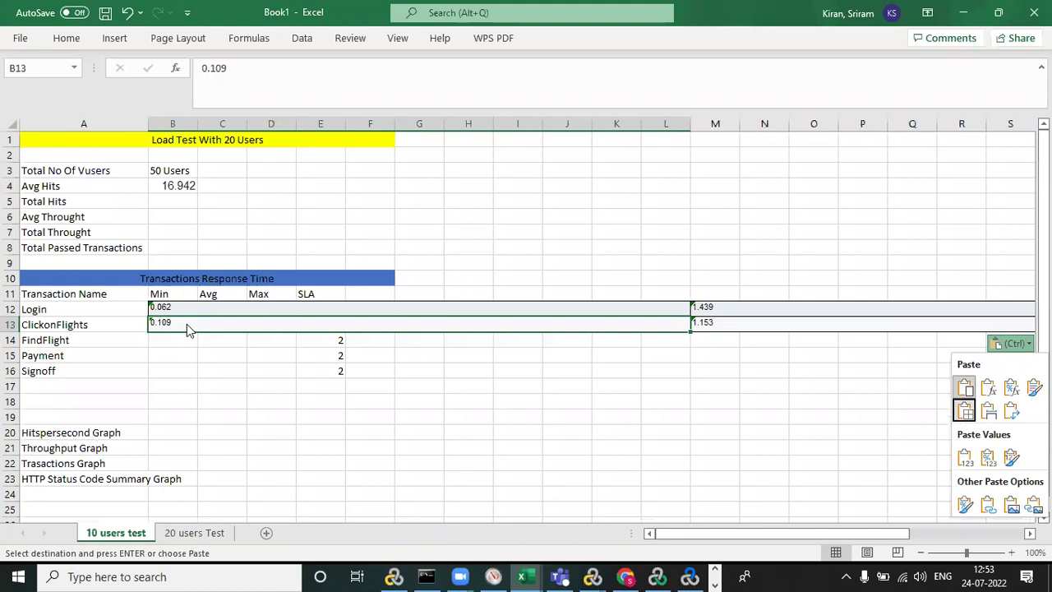
pyautogui.press('Down')
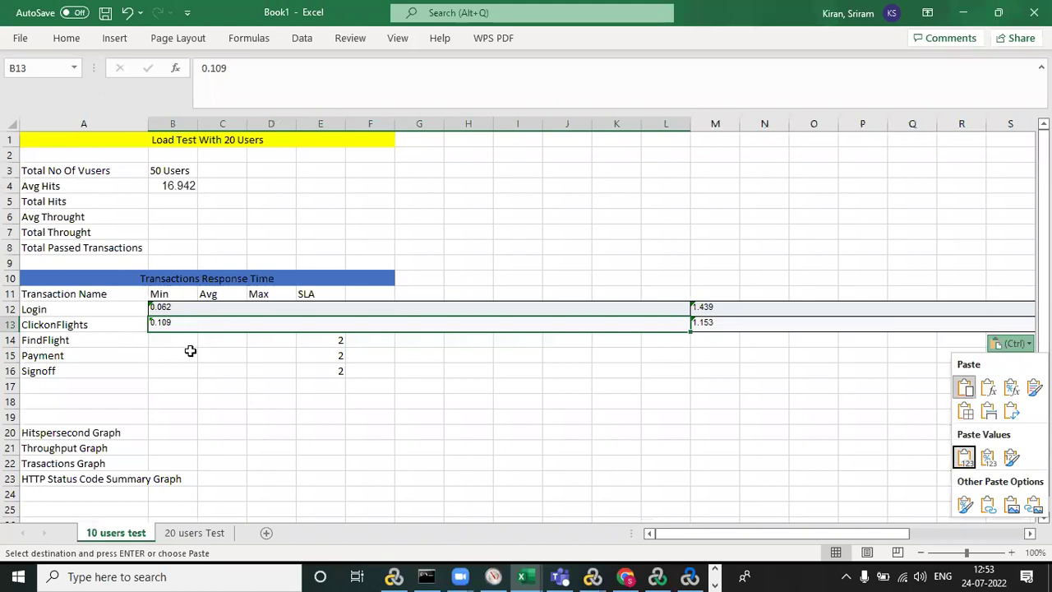
pyautogui.click(191, 344)
pyautogui.hotkey('ctrl', 'z')
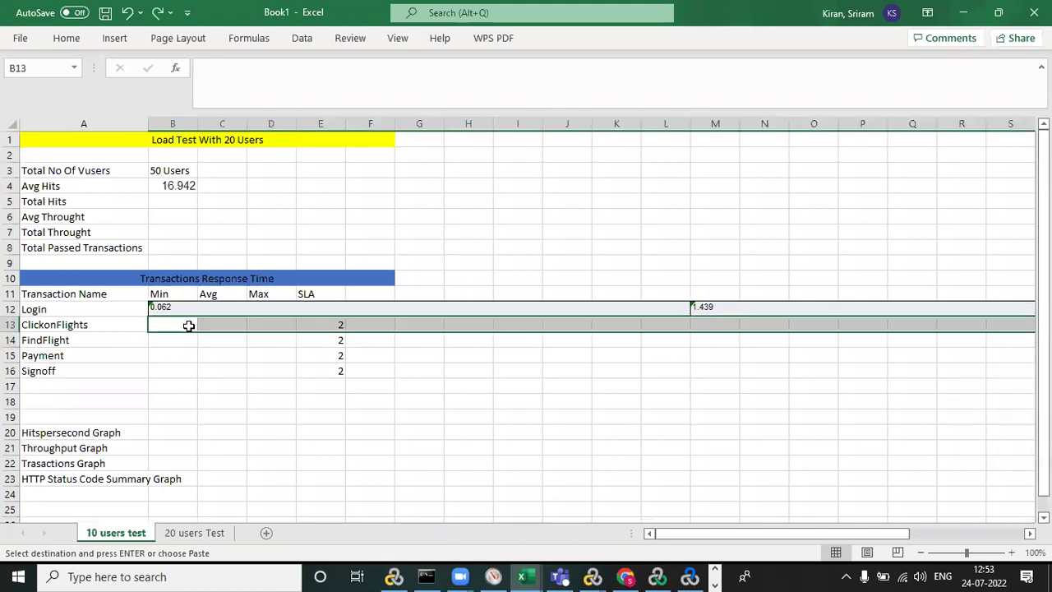
# - Copy ClickOnFlights' minimum, average and maximum from the Report2407 Transaction Summary into Book1's ClickonFlights row, starting at cell B13
pyautogui.hotkey('alt', 'Tab')
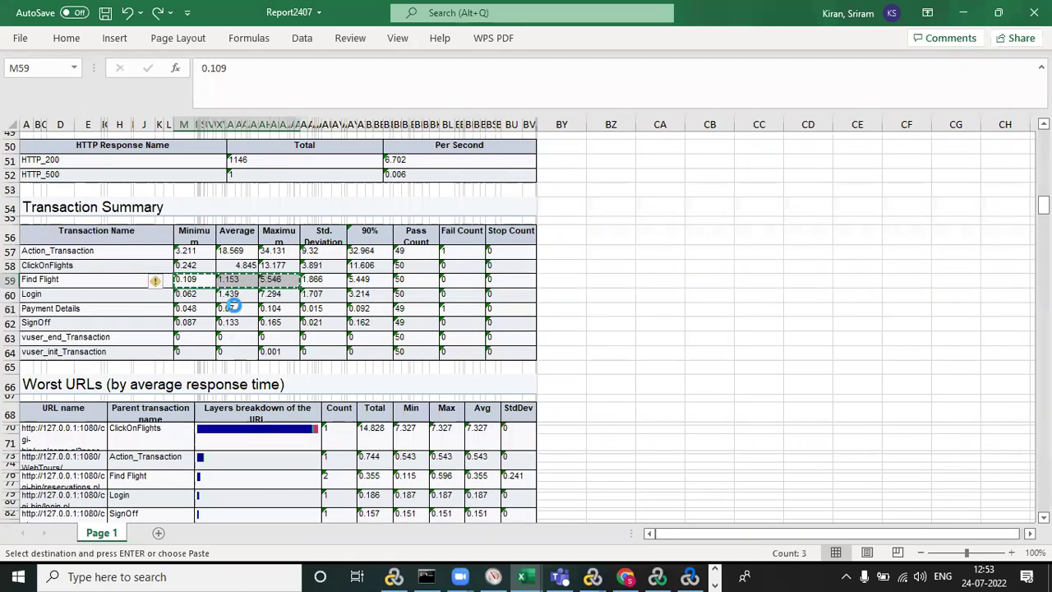
pyautogui.hotkey('alt', 'Tab')
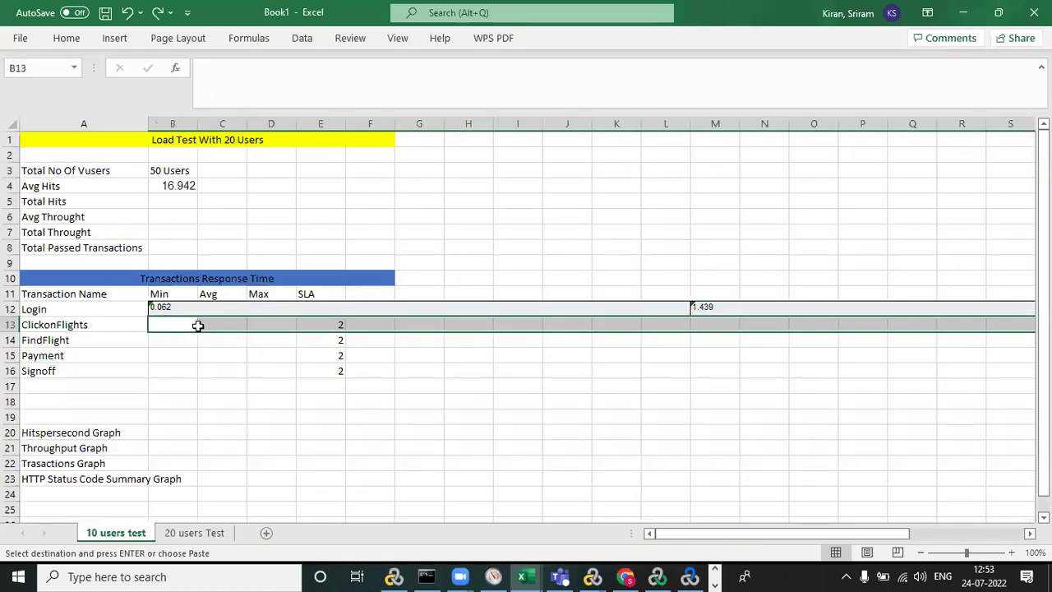
pyautogui.hotkey('alt', 'Tab')
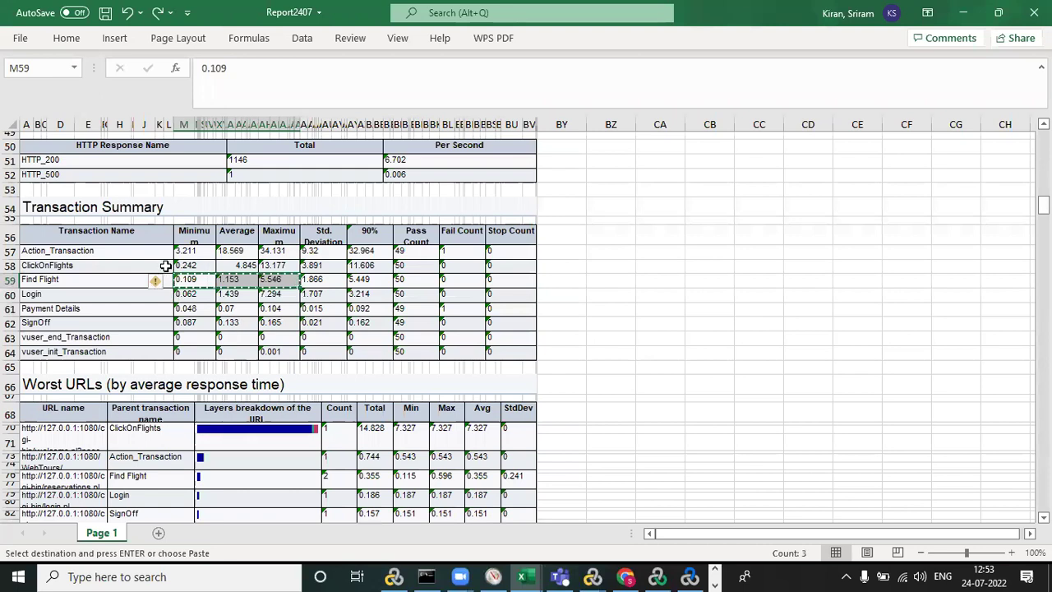
pyautogui.moveTo(182, 265); pyautogui.dragTo(280, 267)
pyautogui.hotkey('ctrl', 'c')
pyautogui.hotkey('alt', 'Tab')
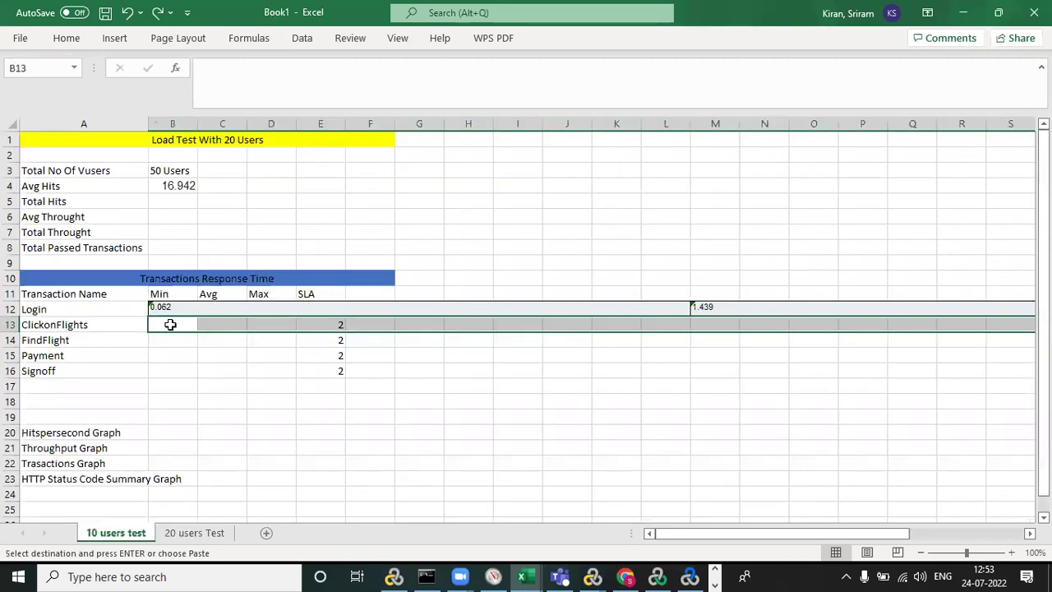
pyautogui.hotkey('ctrl', 'v')
# - Copy Find Flight's minimum, average and maximum from the Report2407 Transaction Summary into Book1's FindFlight row, starting at cell B14
pyautogui.click(172, 339)
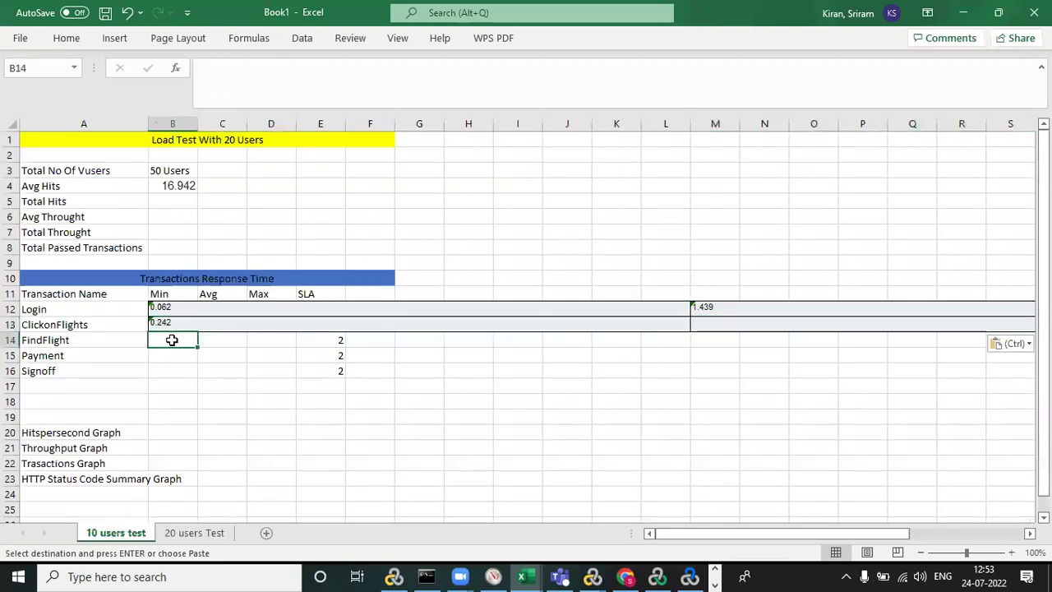
pyautogui.hotkey('alt', 'Tab')
pyautogui.moveTo(185, 280); pyautogui.dragTo(276, 281)
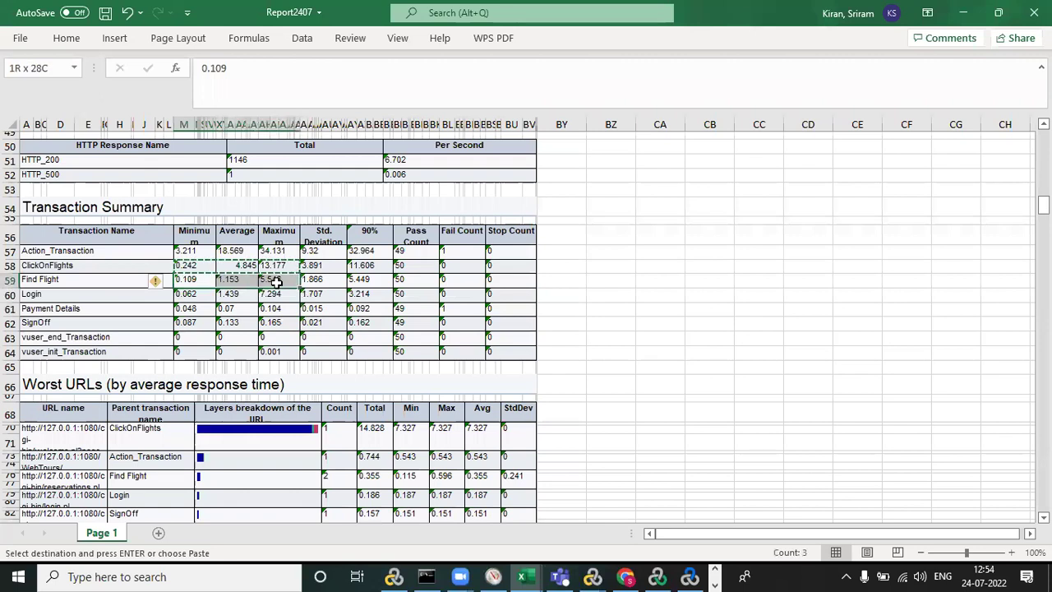
pyautogui.hotkey('ctrl', 'c')
pyautogui.hotkey('alt', 'Tab')
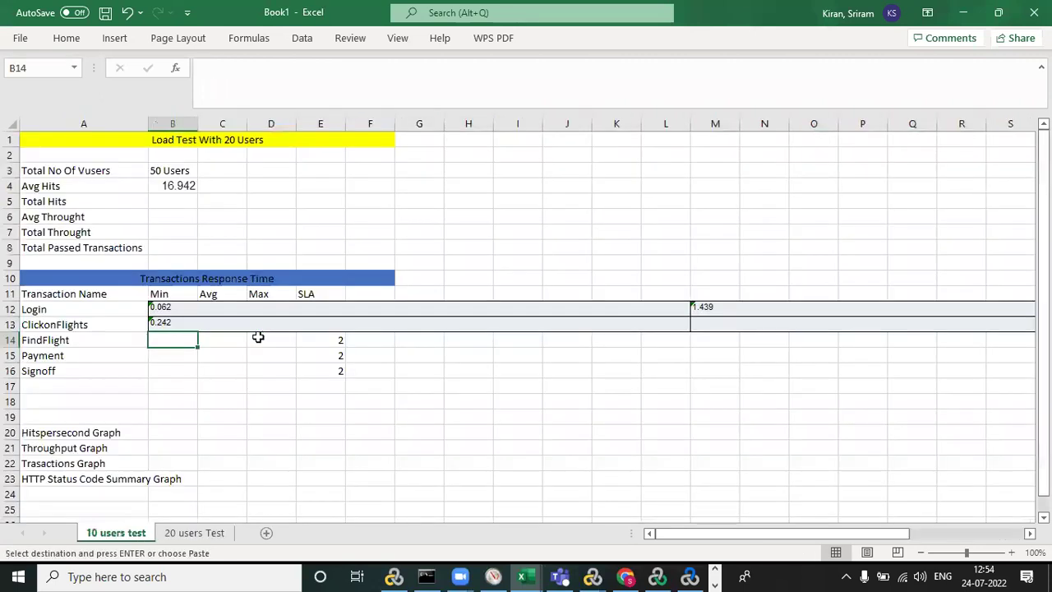
pyautogui.hotkey('ctrl', 'v')
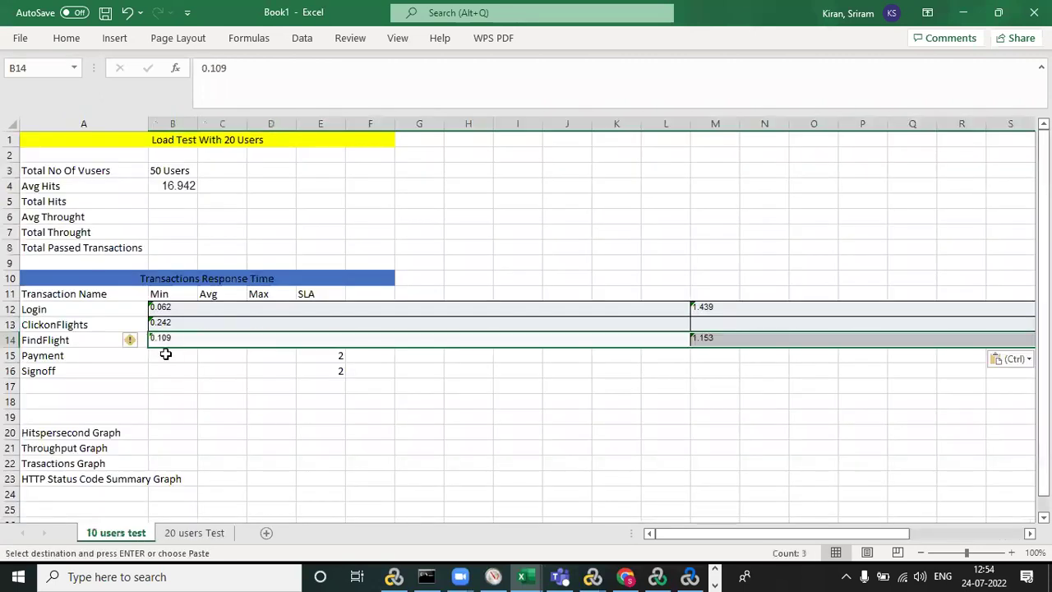
# - Copy Payment Details' minimum, average and maximum from the Report2407 Transaction Summary into Book1's Payment row, starting at cell B15
pyautogui.click(165, 353)
pyautogui.hotkey('alt', 'Tab')
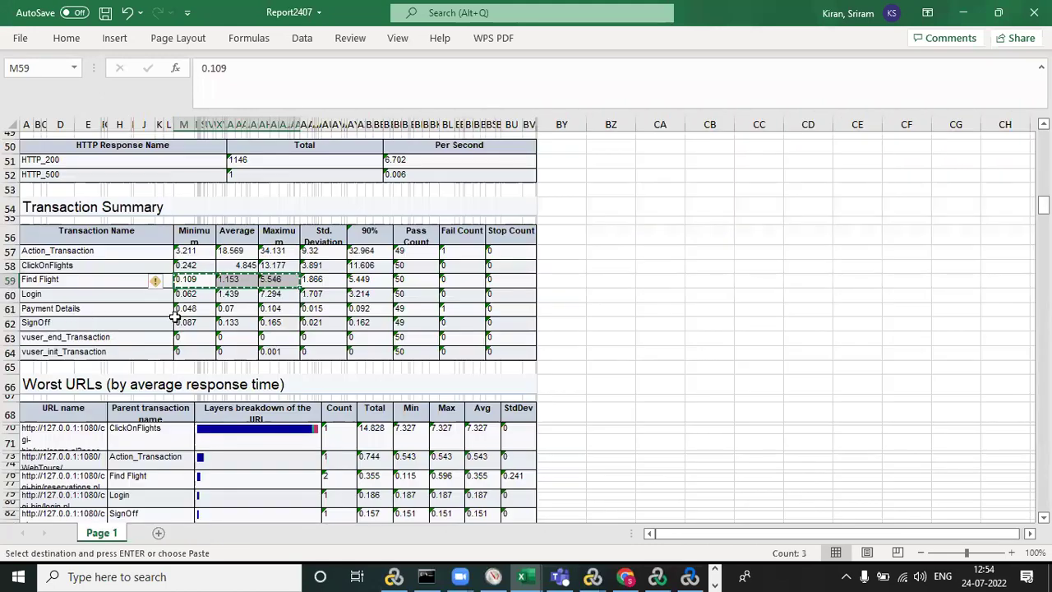
pyautogui.moveTo(205, 308); pyautogui.dragTo(274, 309)
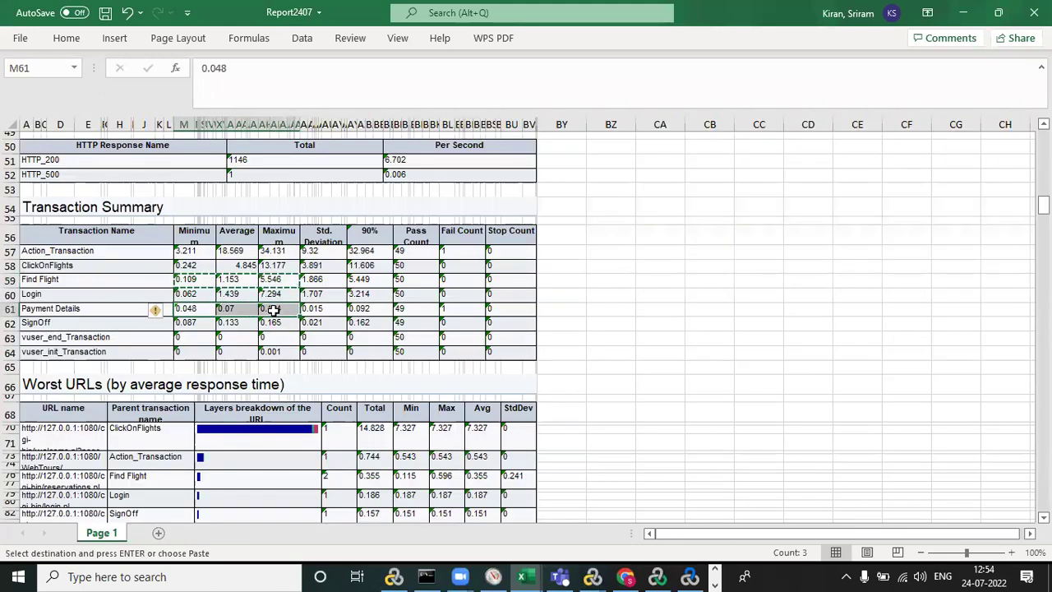
pyautogui.hotkey('ctrl', 'c')
pyautogui.hotkey('alt', 'Tab')
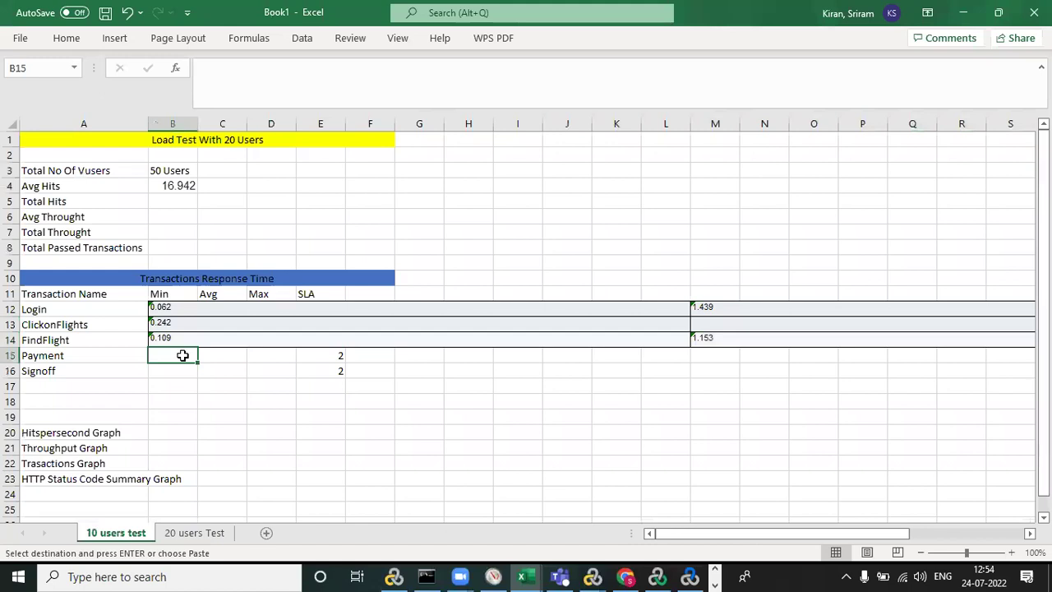
pyautogui.hotkey('ctrl', 'v')
# - Copy SignOff's minimum, average and maximum from the Report2407 Transaction Summary into Book1's Signoff row, starting at cell B16
pyautogui.click(166, 368)
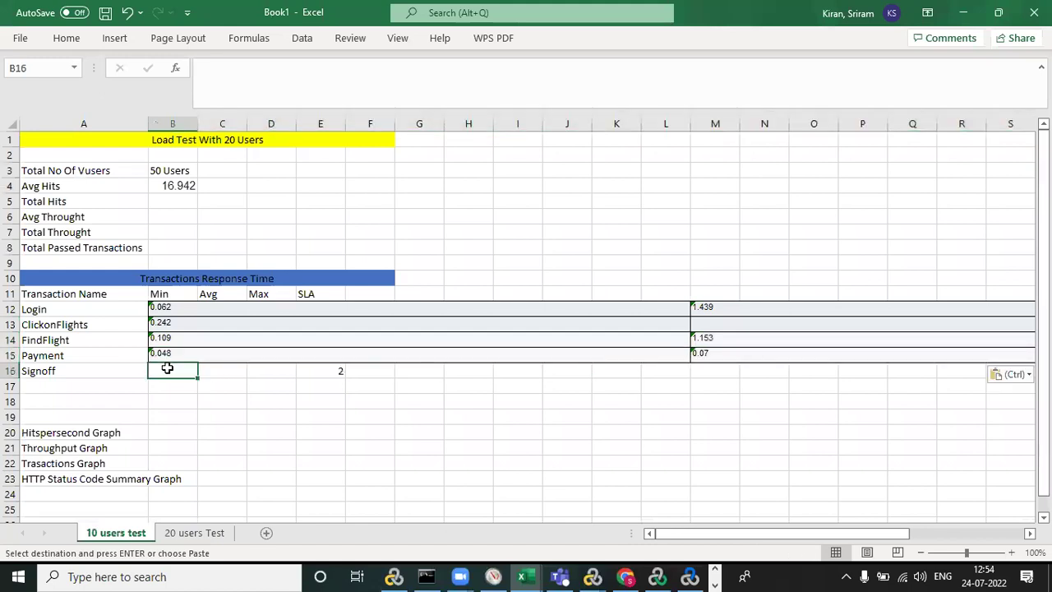
pyautogui.hotkey('alt', 'Tab')
pyautogui.moveTo(183, 326); pyautogui.dragTo(278, 326)
pyautogui.hotkey('ctrl', 'c')
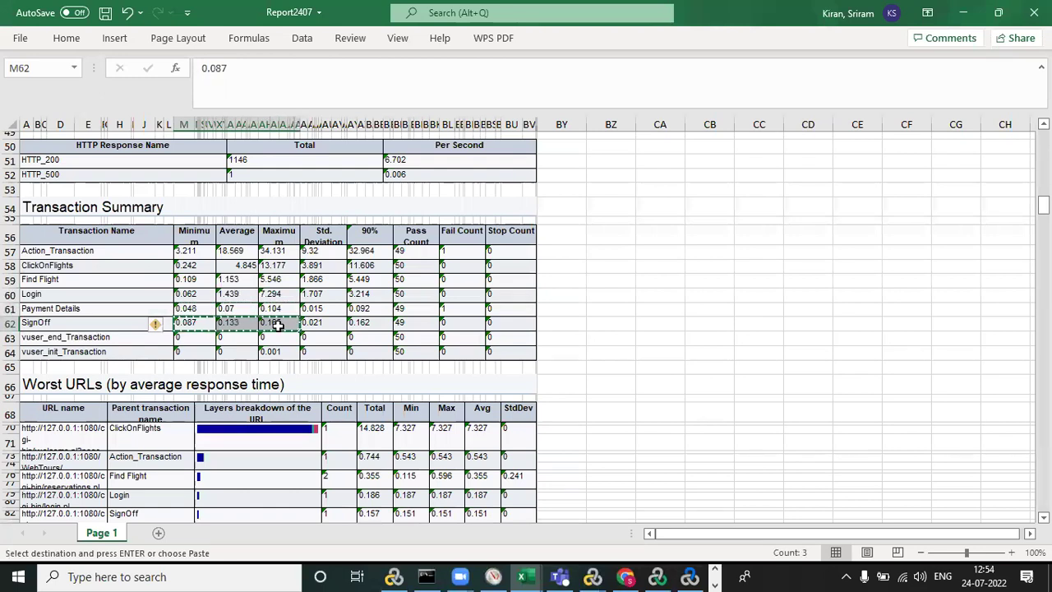
pyautogui.hotkey('alt', 'Tab')
pyautogui.hotkey('ctrl', 'v')
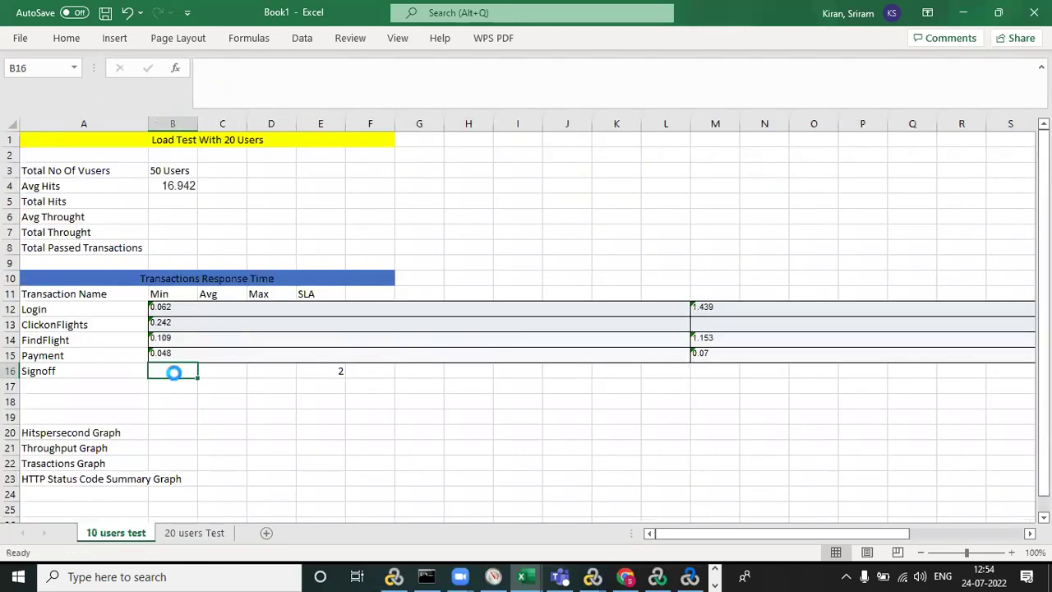
pyautogui.click(202, 402)
pyautogui.click(163, 369)
pyautogui.hotkey('alt', 'Tab')
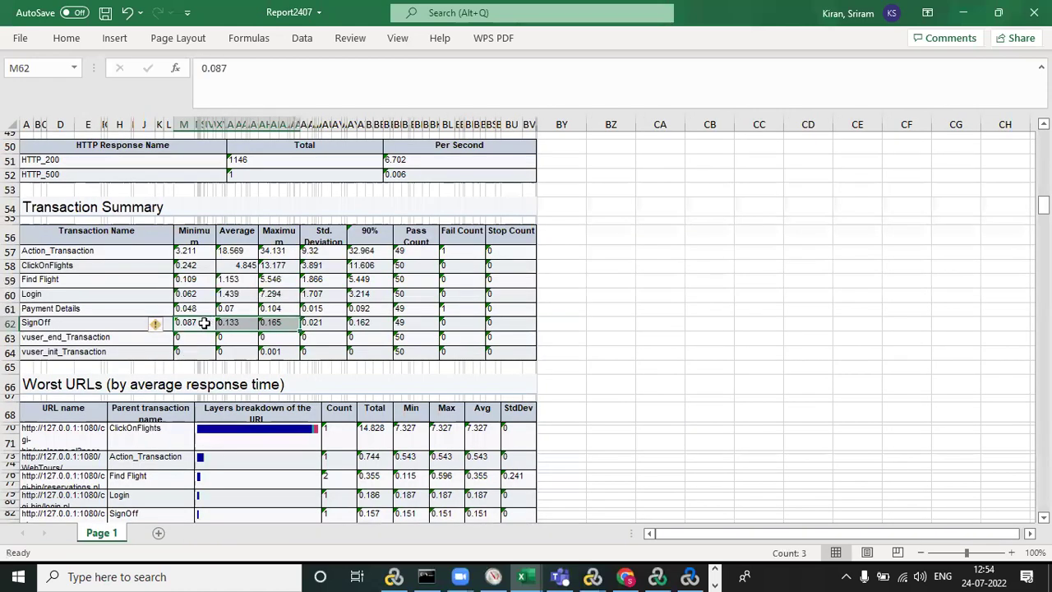
pyautogui.hotkey('ctrl', 'c')
pyautogui.hotkey('alt', 'Tab')
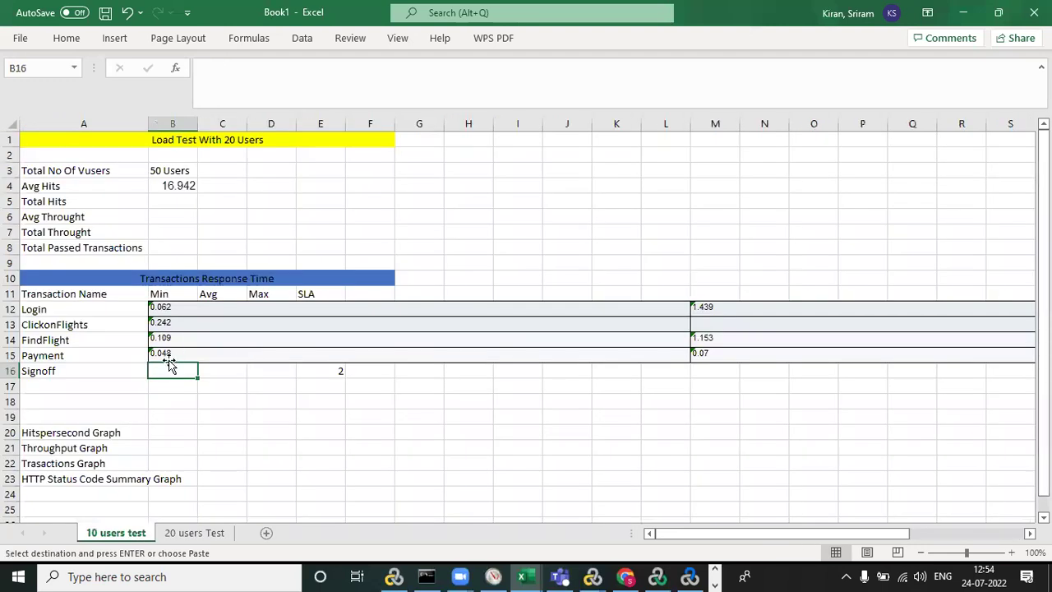
pyautogui.hotkey('ctrl', 'v')
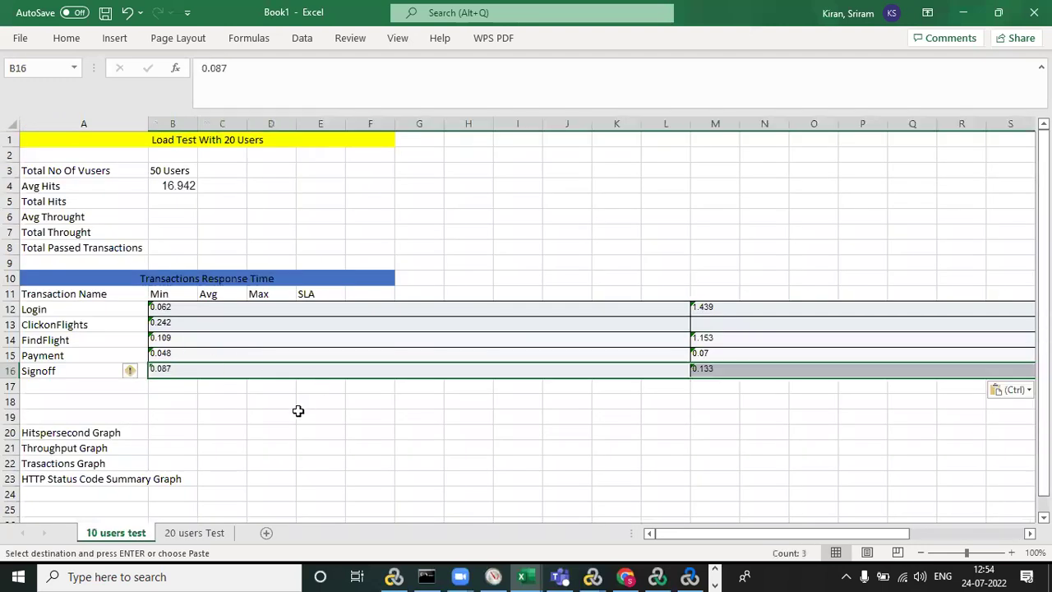
# - Apply cell B3's formatting to the pasted response times in rows 12 to 15 with Format Painter
pyautogui.click(184, 185)
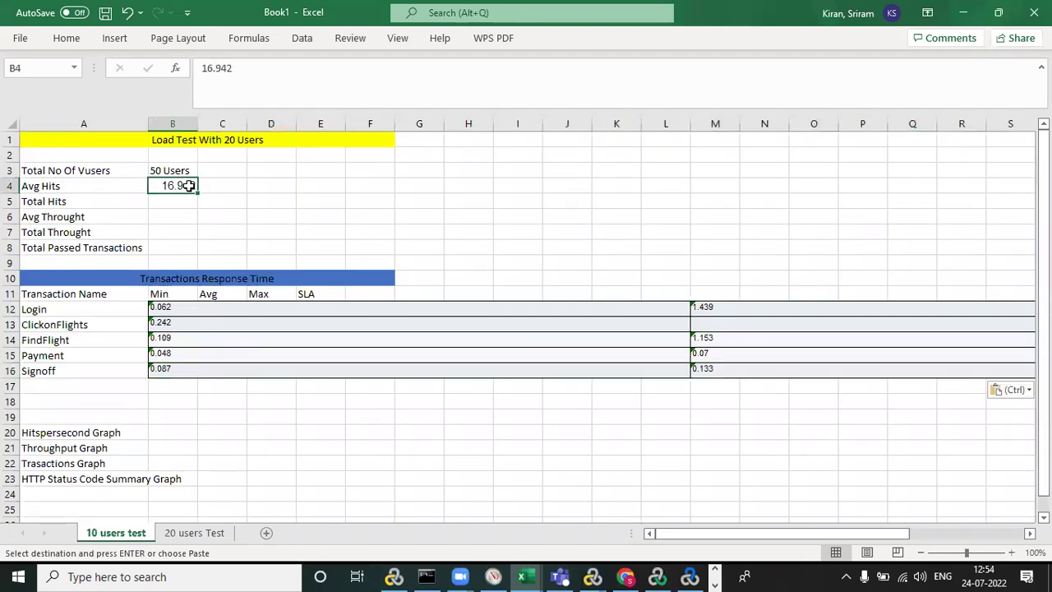
pyautogui.click(175, 170)
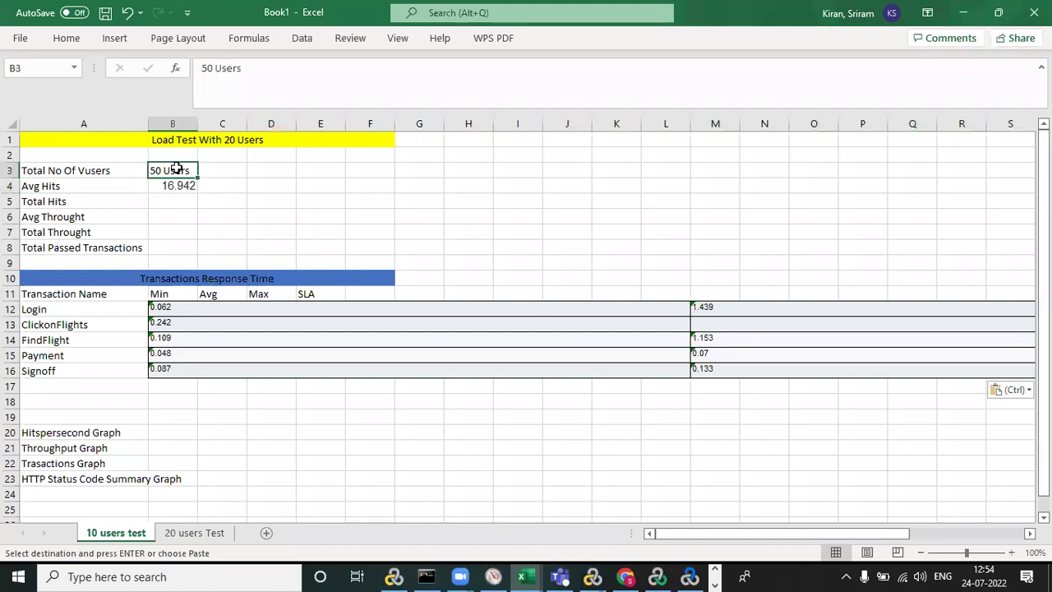
pyautogui.doubleClick(65, 38)
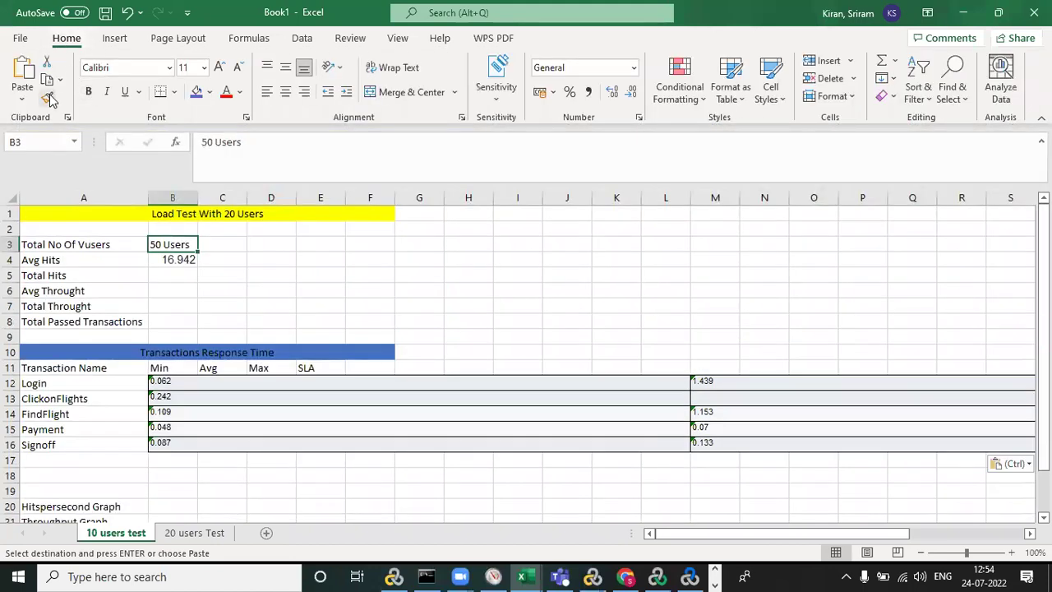
pyautogui.click(47, 97)
pyautogui.moveTo(160, 383)
pyautogui.mouseDown()
pyautogui.moveTo(746, 484)
pyautogui.moveTo(803, 483)
pyautogui.moveTo(1037, 436)
pyautogui.moveTo(940, 427)
pyautogui.mouseUp()
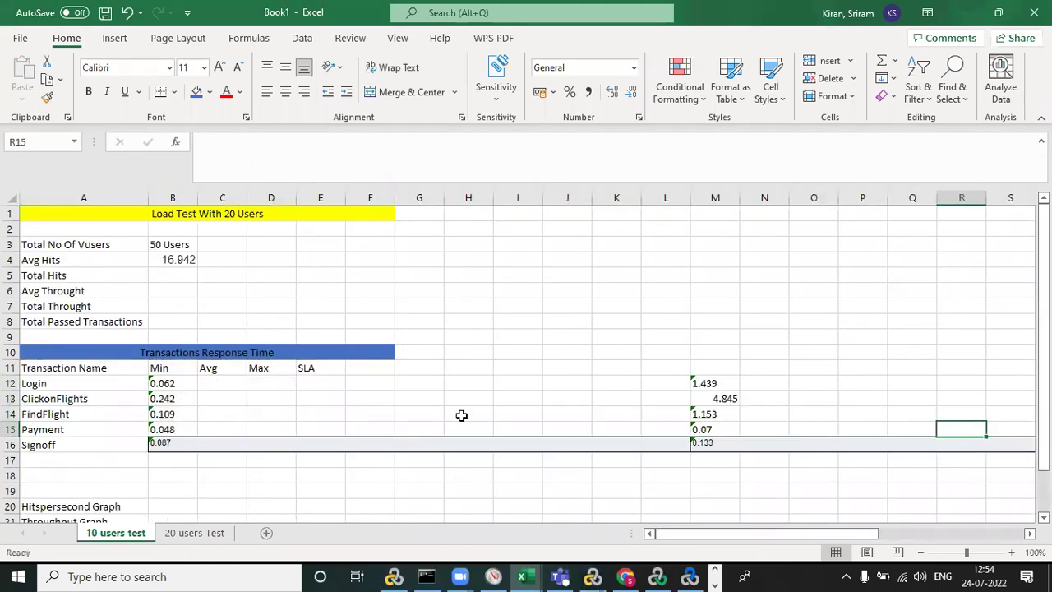
pyautogui.click(378, 397)
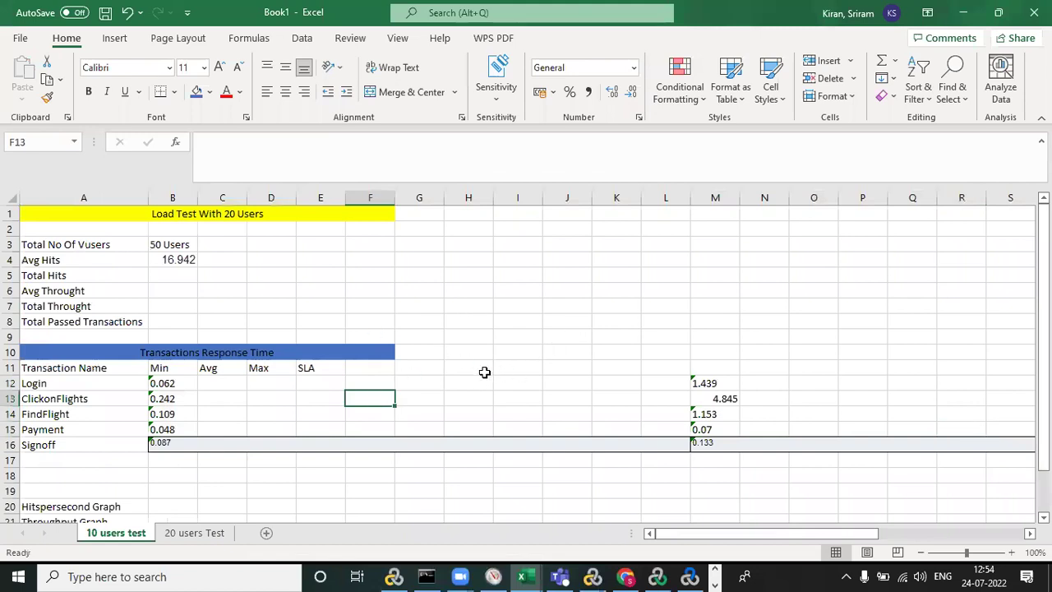
pyautogui.click(203, 383)
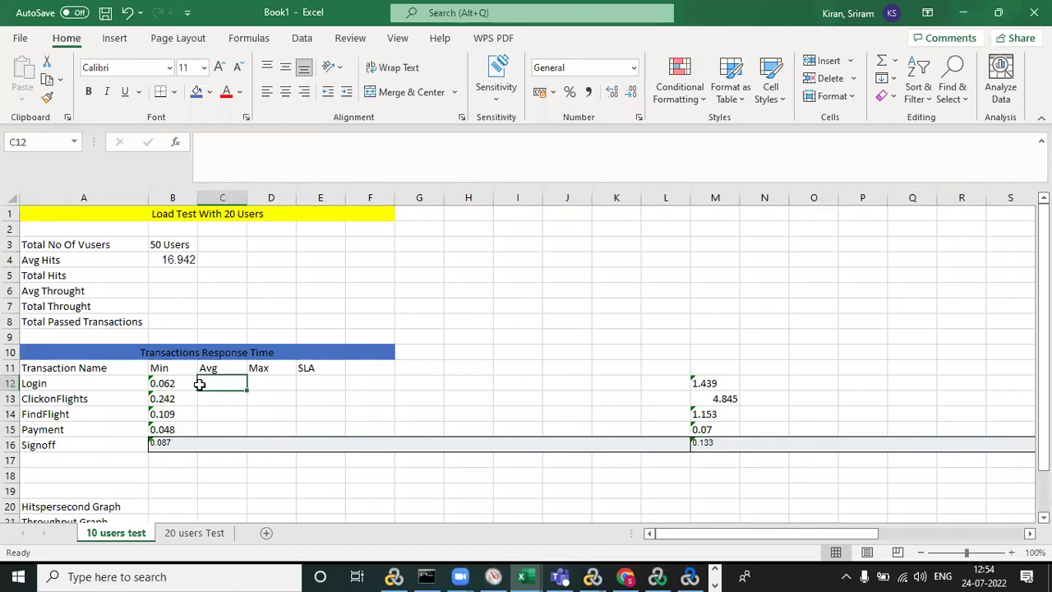
pyautogui.click(728, 385)
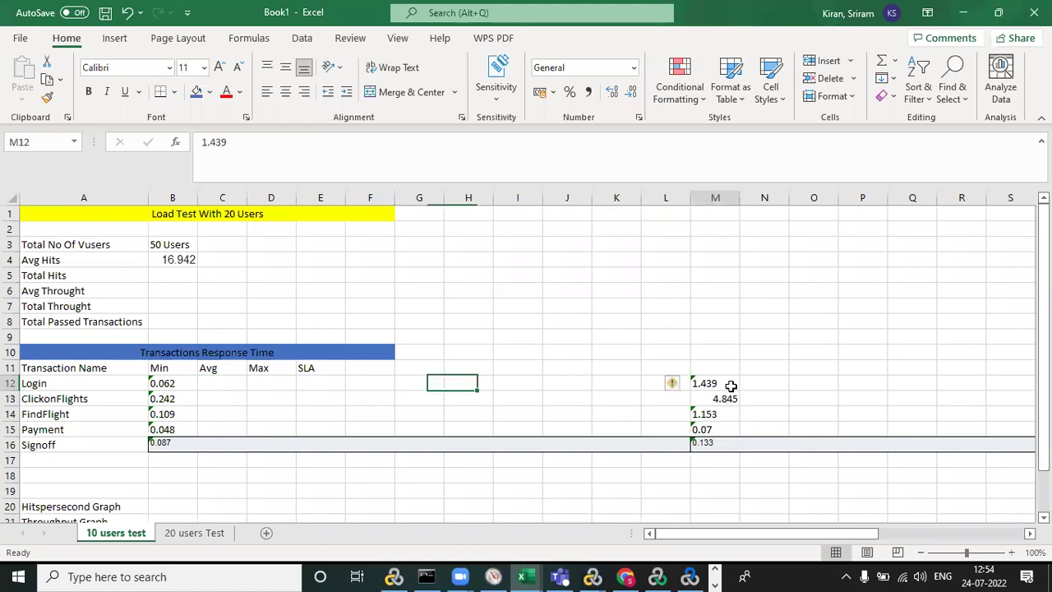
pyautogui.moveTo(213, 385); pyautogui.dragTo(215, 415)
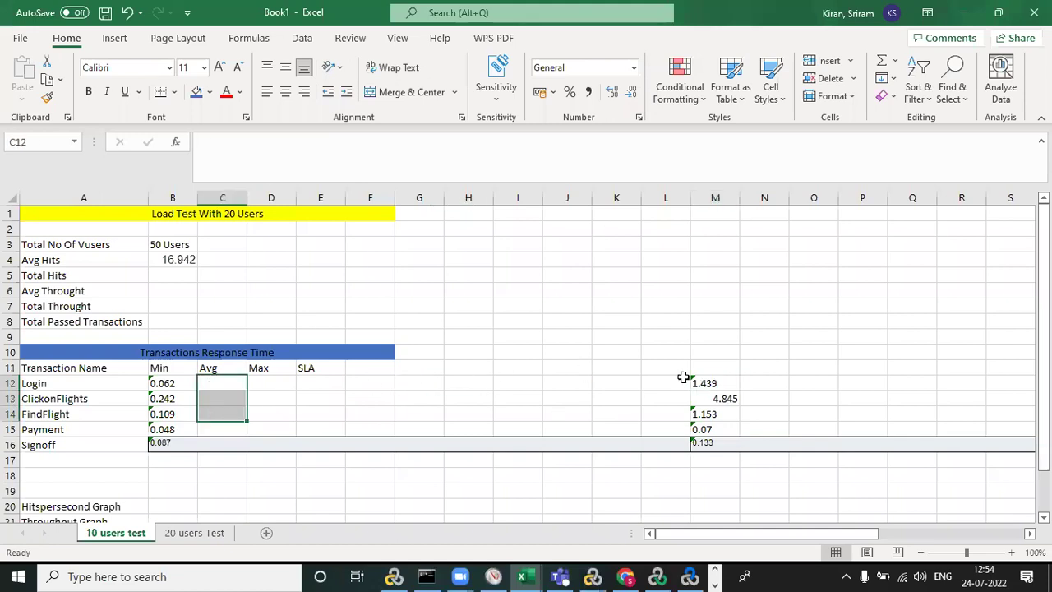
pyautogui.moveTo(721, 375); pyautogui.dragTo(712, 440)
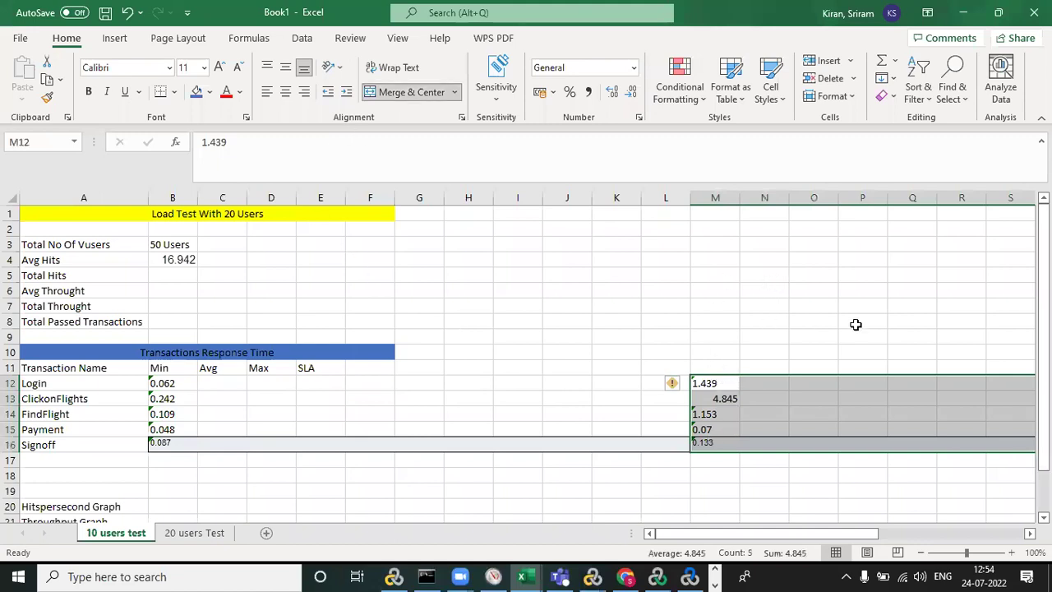
pyautogui.scroll(-1, 399, 265)
pyautogui.scroll(1, 399, 266)
pyautogui.hotkey('alt', 'Tab')
pyautogui.hotkey('alt', 'shift', 'Tab')
# - Apply cell B12's formatting to the average response times in M12:M16 with Format Painter
pyautogui.click(171, 381)
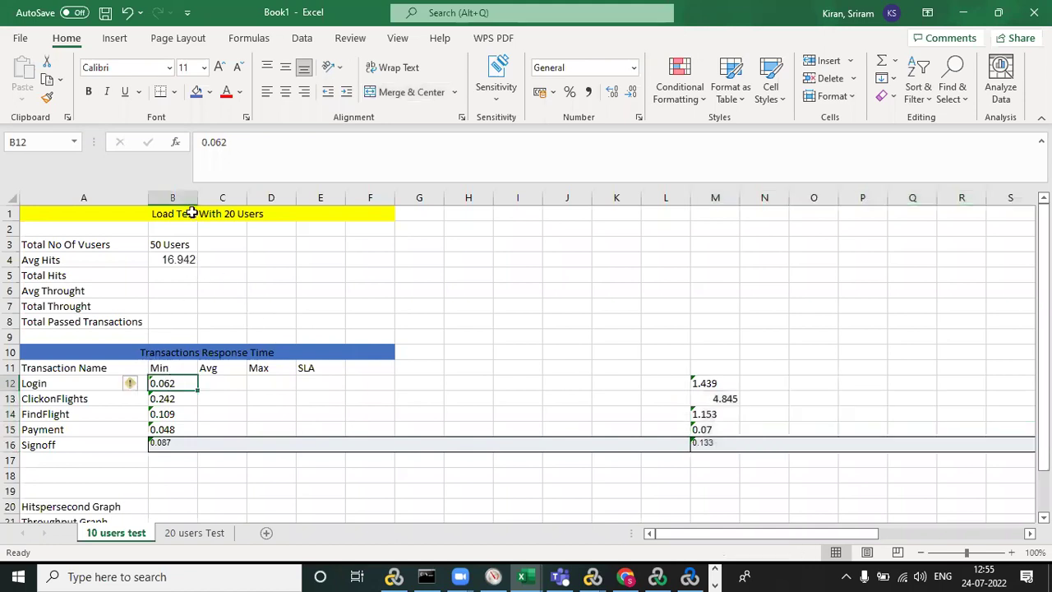
pyautogui.click(47, 97)
pyautogui.moveTo(715, 382); pyautogui.dragTo(713, 440)
pyautogui.click(743, 410)
# - Move the average response times from M12:M16 to the Avg column starting at C12, accepting the unmerging of cells
pyautogui.click(713, 382)
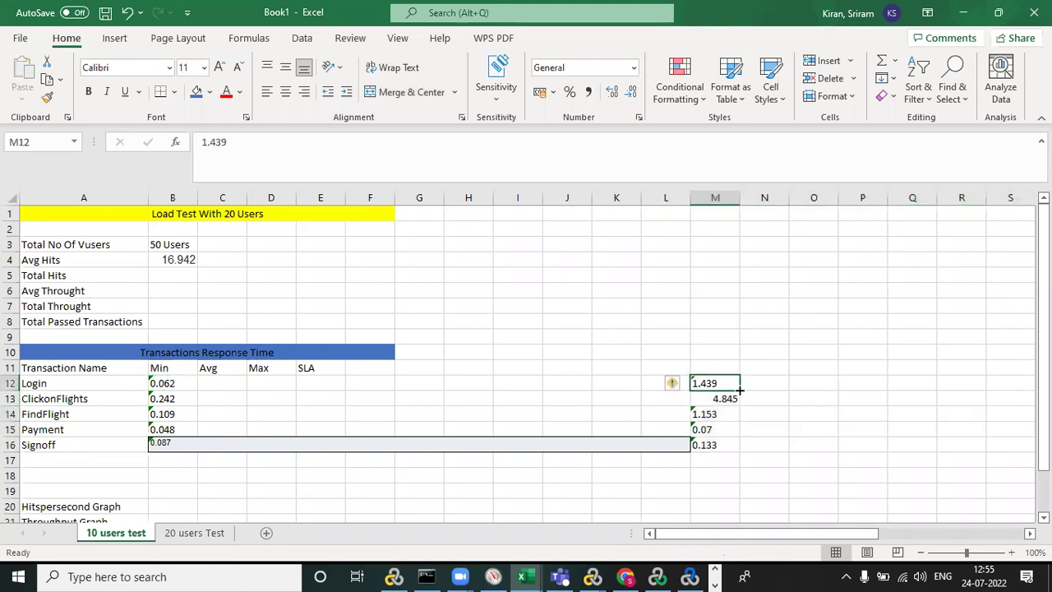
pyautogui.hotkey('shift', 'Down')
pyautogui.hotkey('shift', 'Down')
pyautogui.hotkey('shift', 'Down')
pyautogui.hotkey('shift', 'Down')
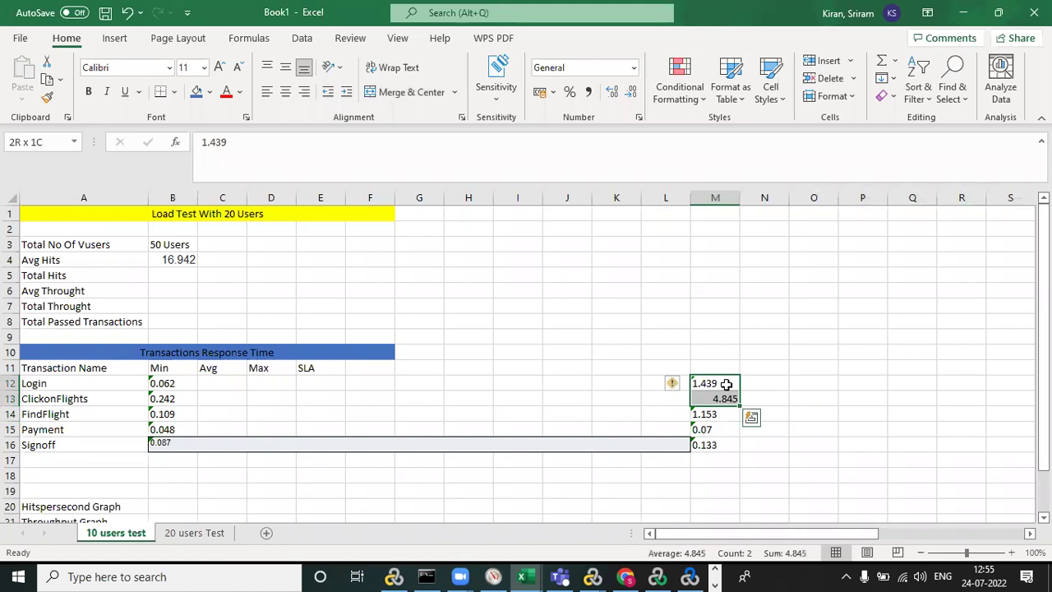
pyautogui.hotkey('ctrl', 'c')
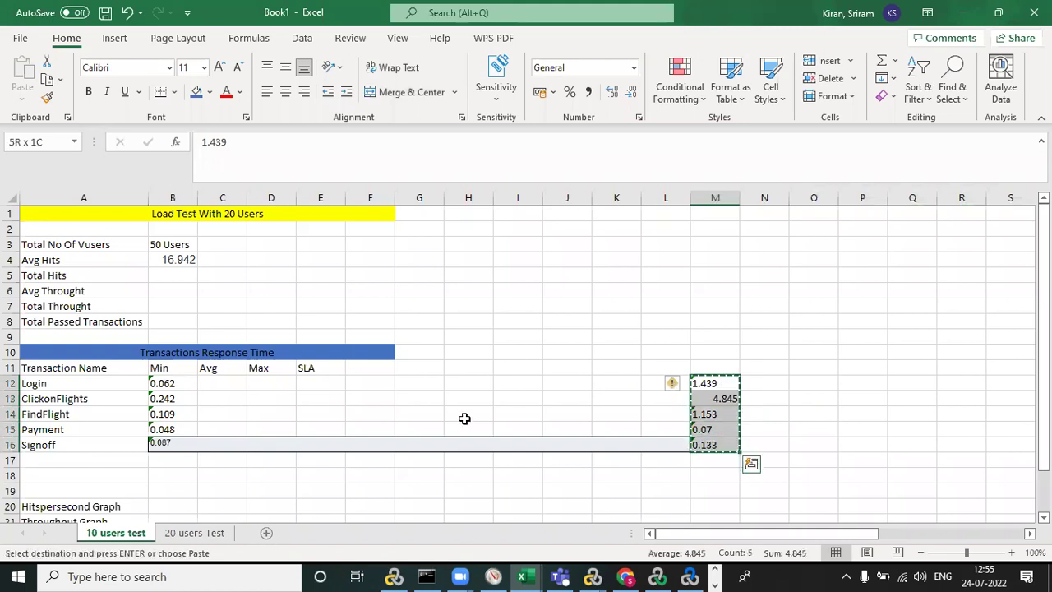
pyautogui.click(217, 383)
pyautogui.press('Return')
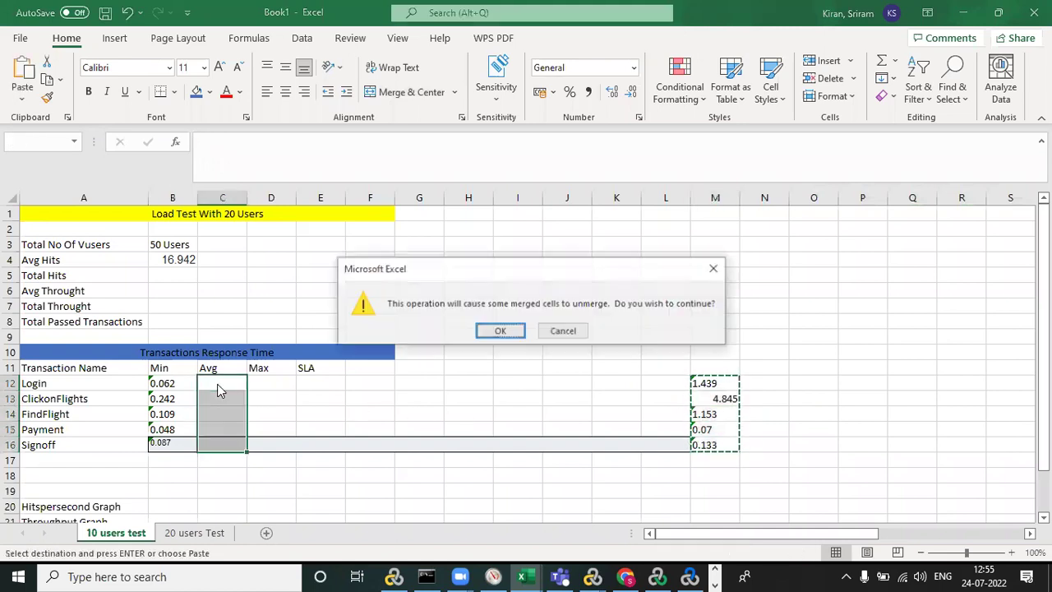
pyautogui.click(500, 329)
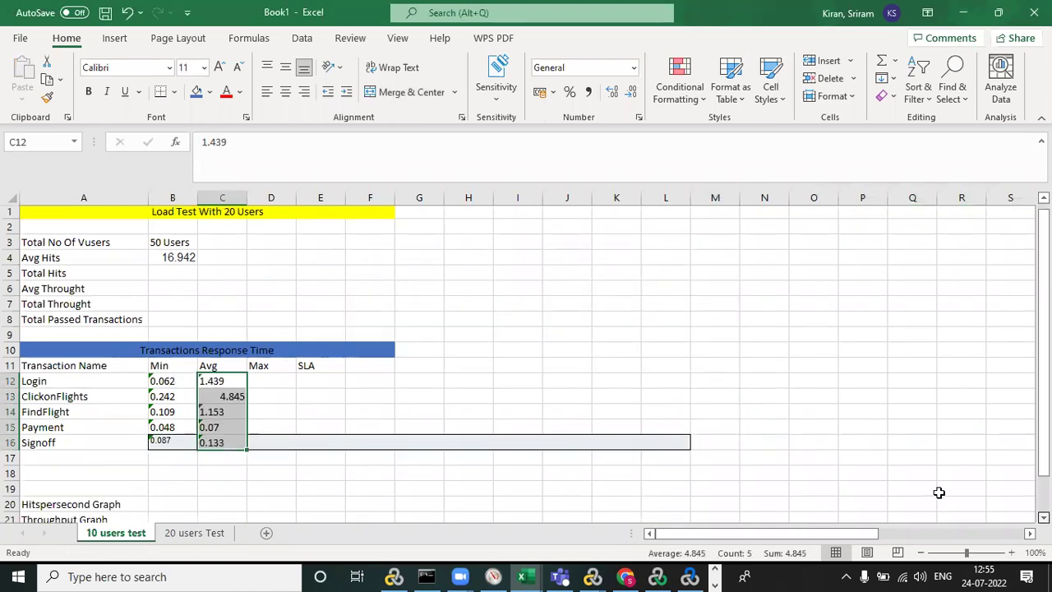
# - Apply cell W15's formatting to Signoff's maximum response time in W16 with Format Painter
pyautogui.scroll(-1, 938, 492)
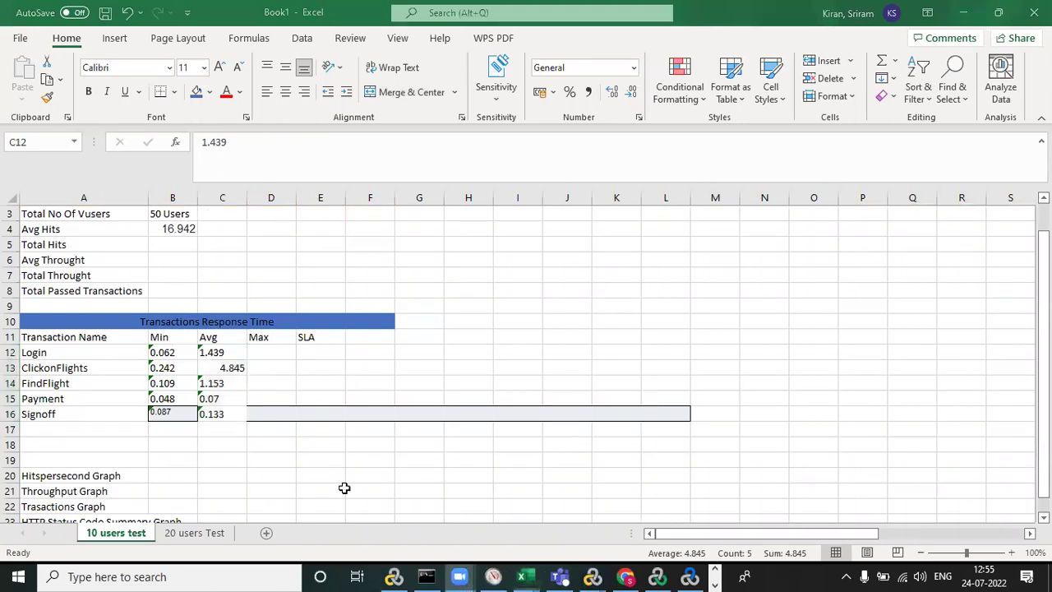
pyautogui.click(702, 534)
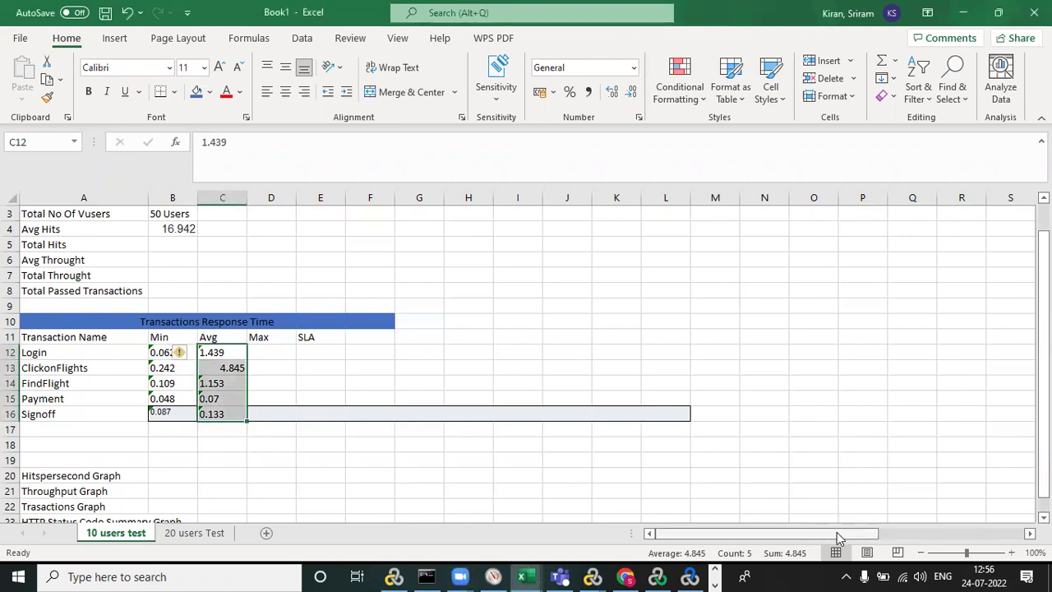
pyautogui.moveTo(859, 532); pyautogui.dragTo(966, 534)
pyautogui.moveTo(742, 352); pyautogui.dragTo(739, 413)
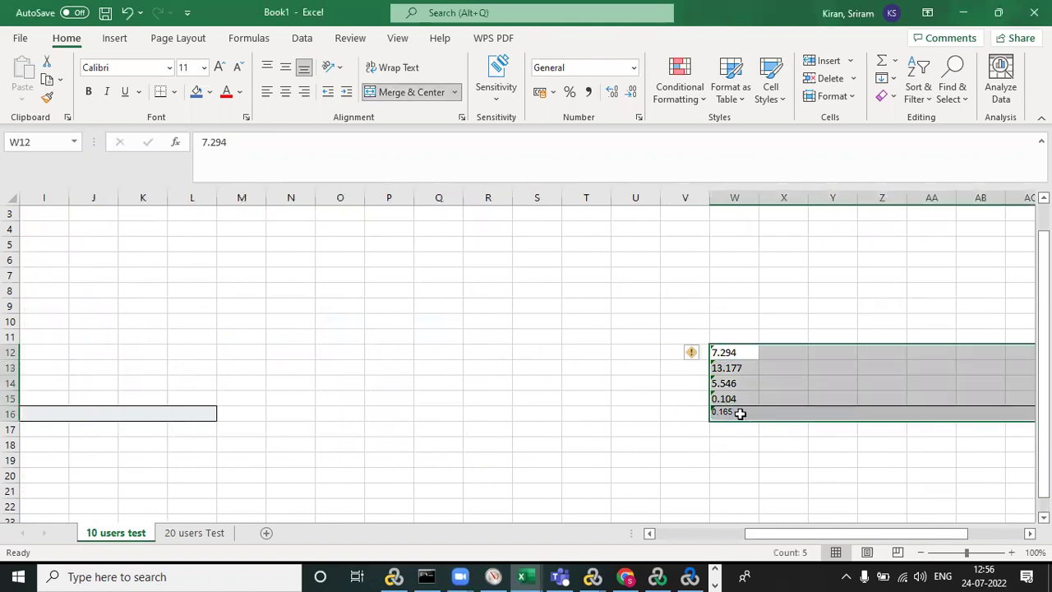
pyautogui.click(787, 400)
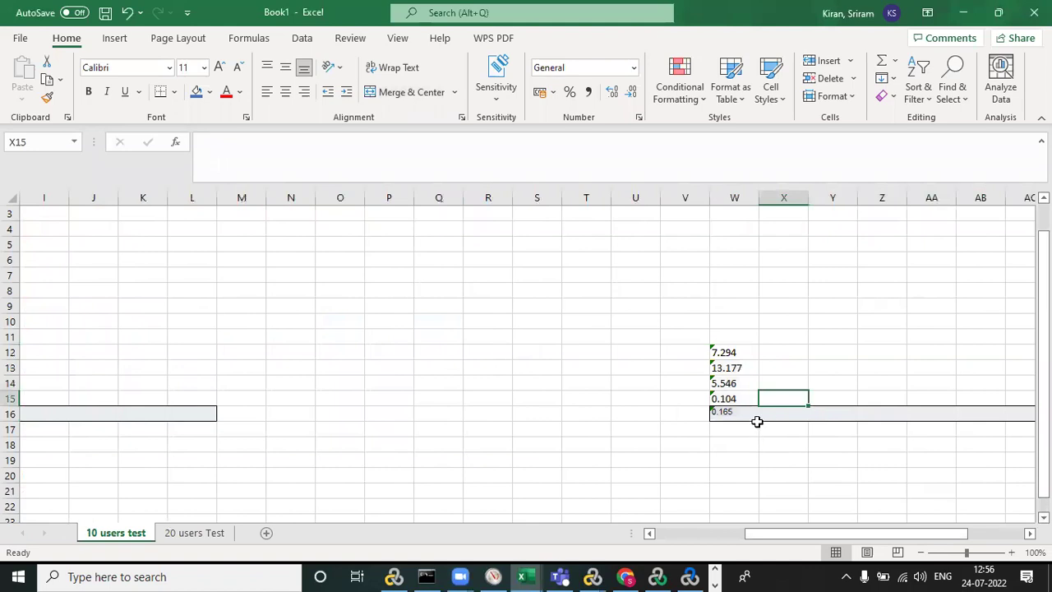
pyautogui.click(745, 397)
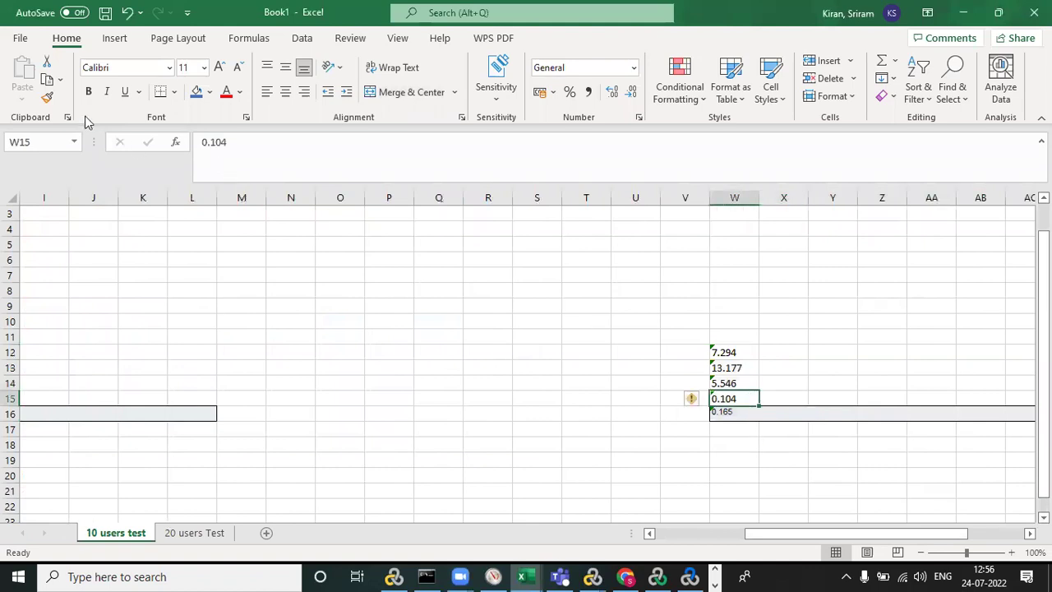
pyautogui.click(47, 100)
pyautogui.click(722, 413)
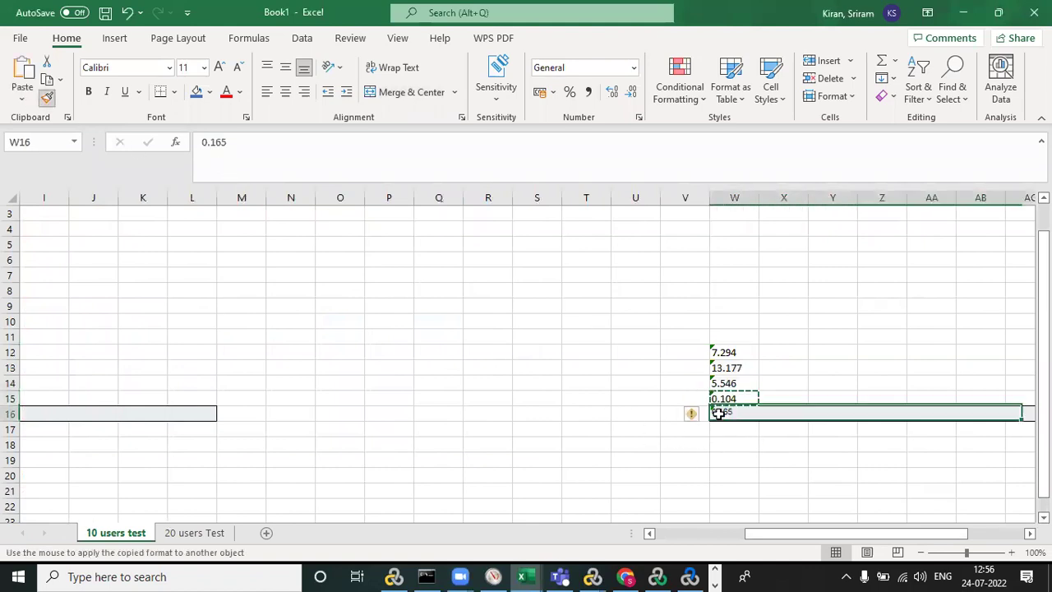
# - Copy the maximum response times from W12:W16 into the Max column, starting at cell D12
pyautogui.moveTo(746, 353); pyautogui.dragTo(736, 413)
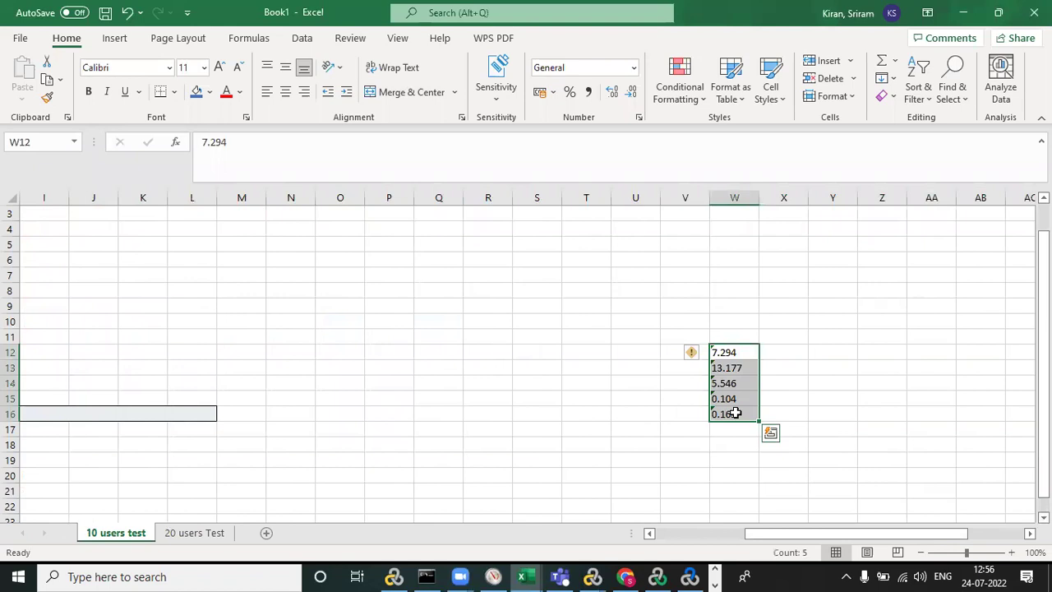
pyautogui.hotkey('ctrl', 'c')
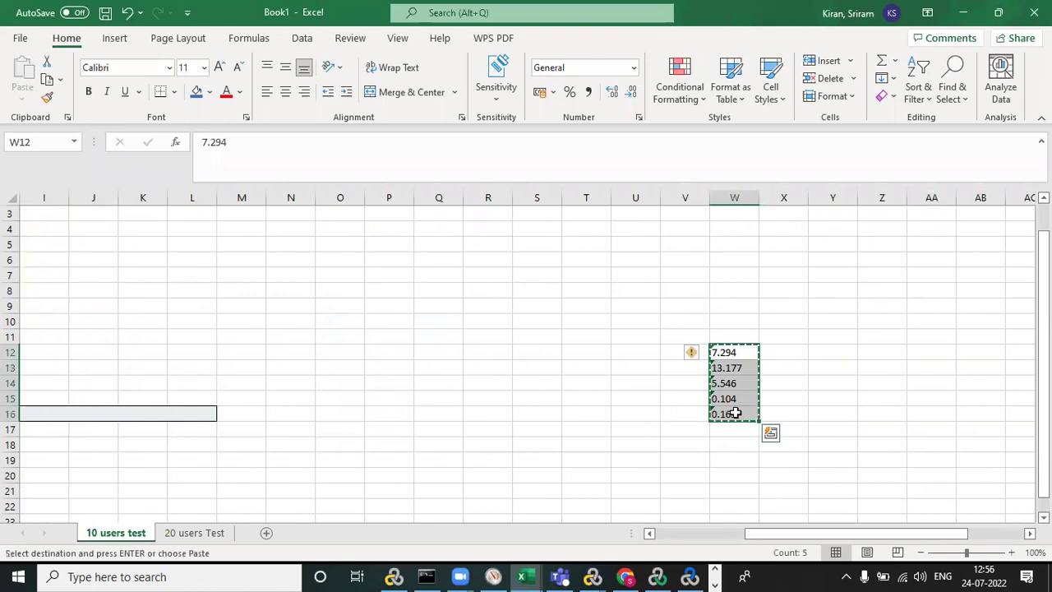
pyautogui.moveTo(782, 540); pyautogui.dragTo(692, 540)
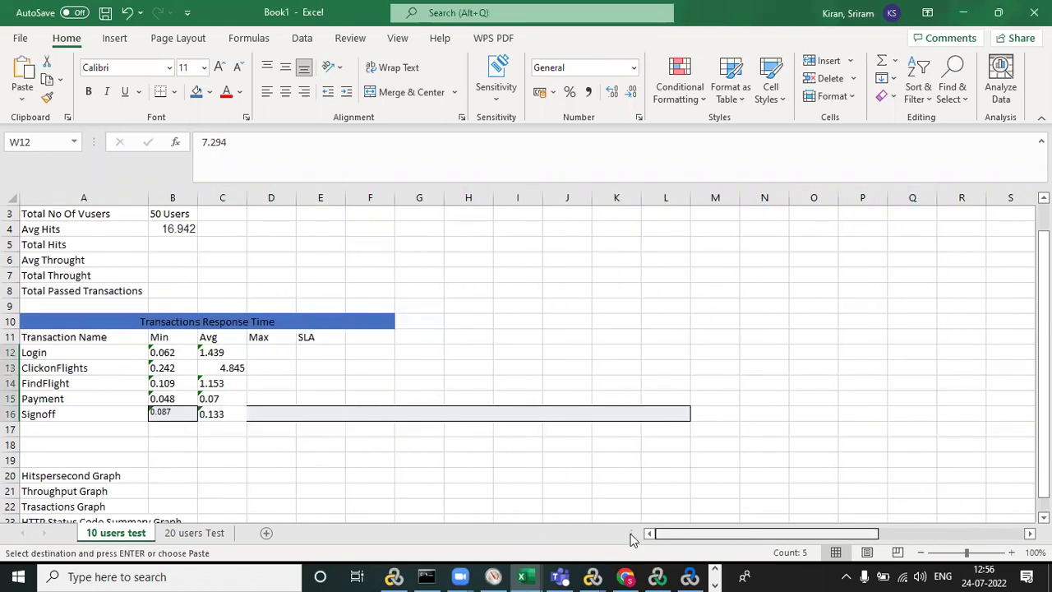
pyautogui.click(263, 352)
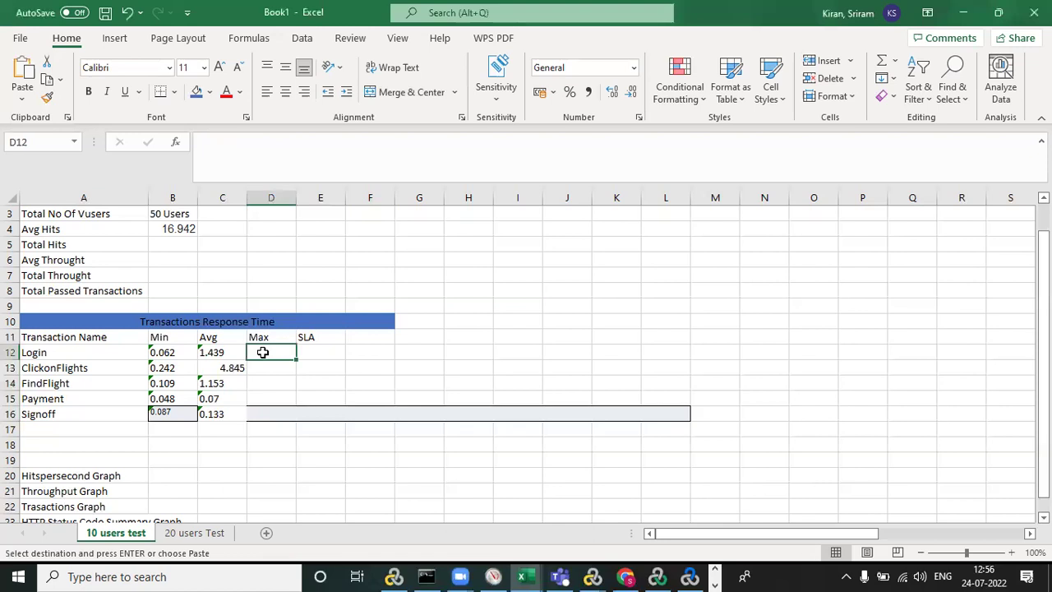
pyautogui.hotkey('ctrl', 'v')
# - Enter 2 as Login's SLA in cell E12
pyautogui.doubleClick(329, 353)
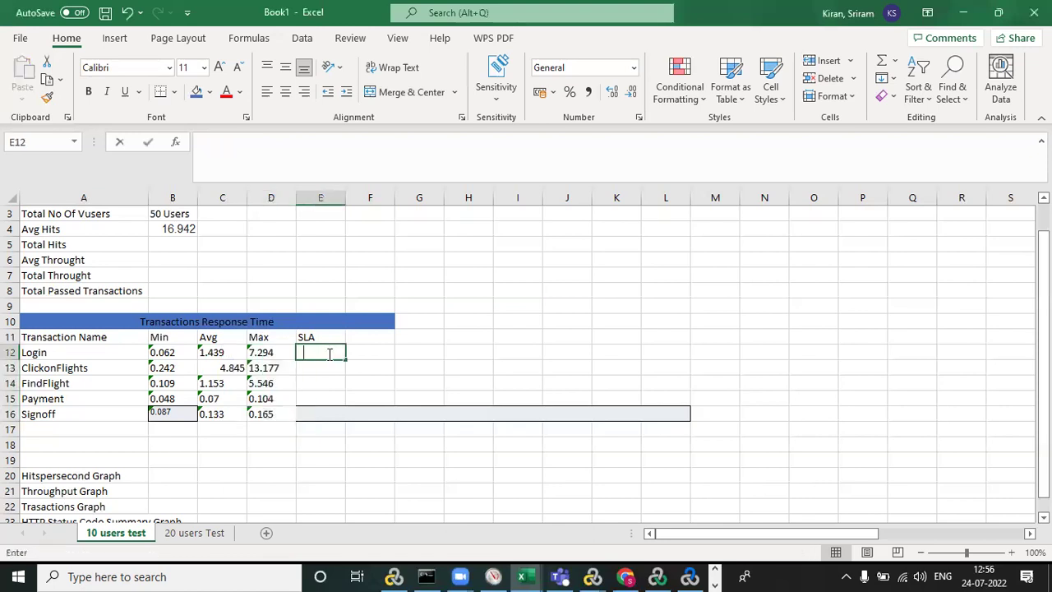
pyautogui.write('2')
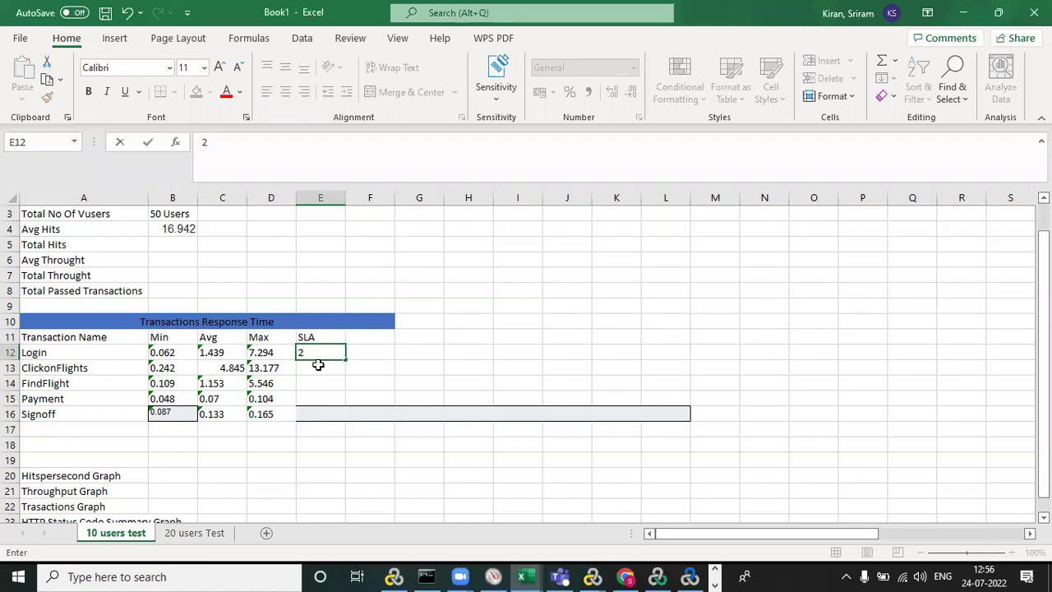
pyautogui.press('Return')
# - Open a blank Notepad document and maximize its window
pyautogui.click(136, 574)
pyautogui.write('Note')
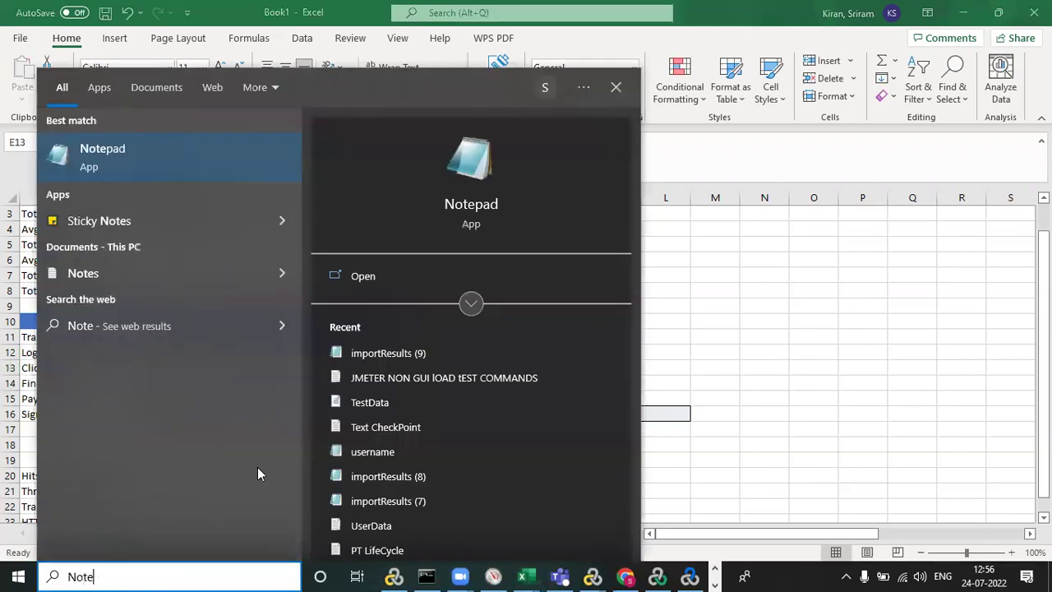
pyautogui.click(177, 148)
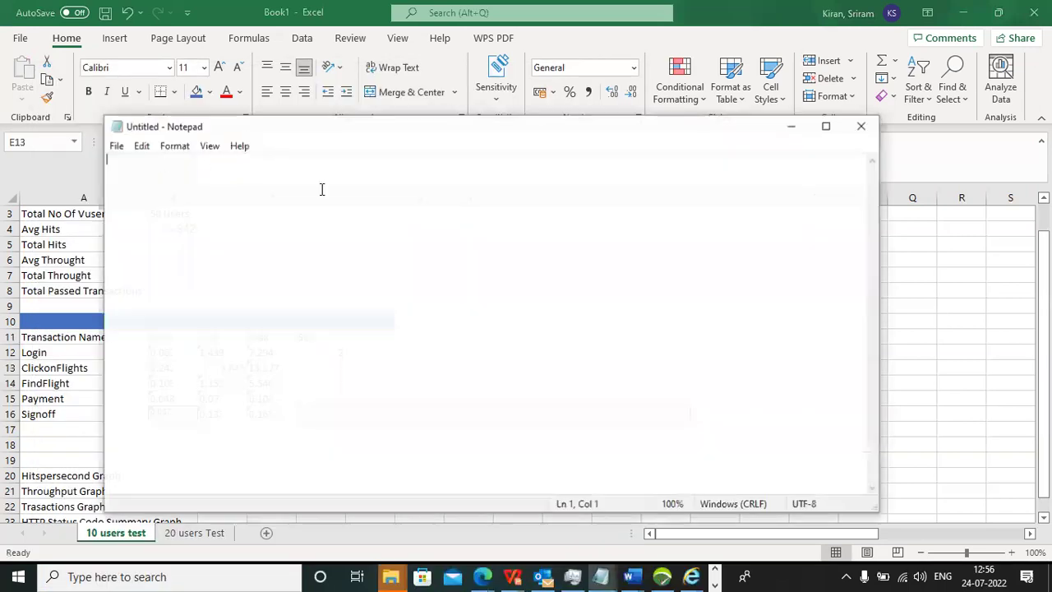
pyautogui.click(824, 125)
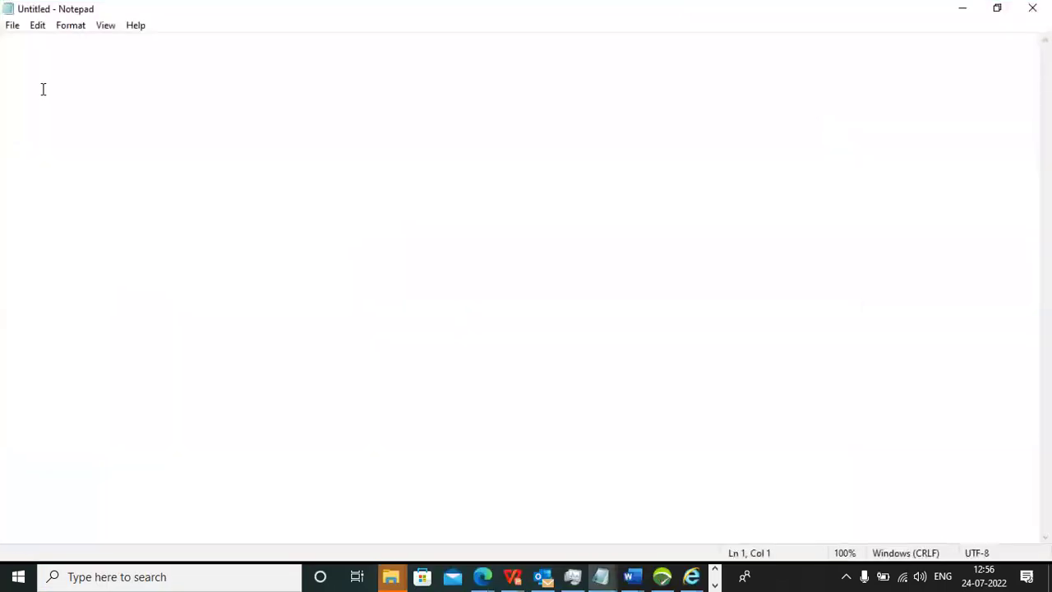
# - List the numbered steps Lunch URL, Login, Find Flight, Payment and Signoff on separate lines, and minimize the note
pyautogui.write('1. Lunch UR')
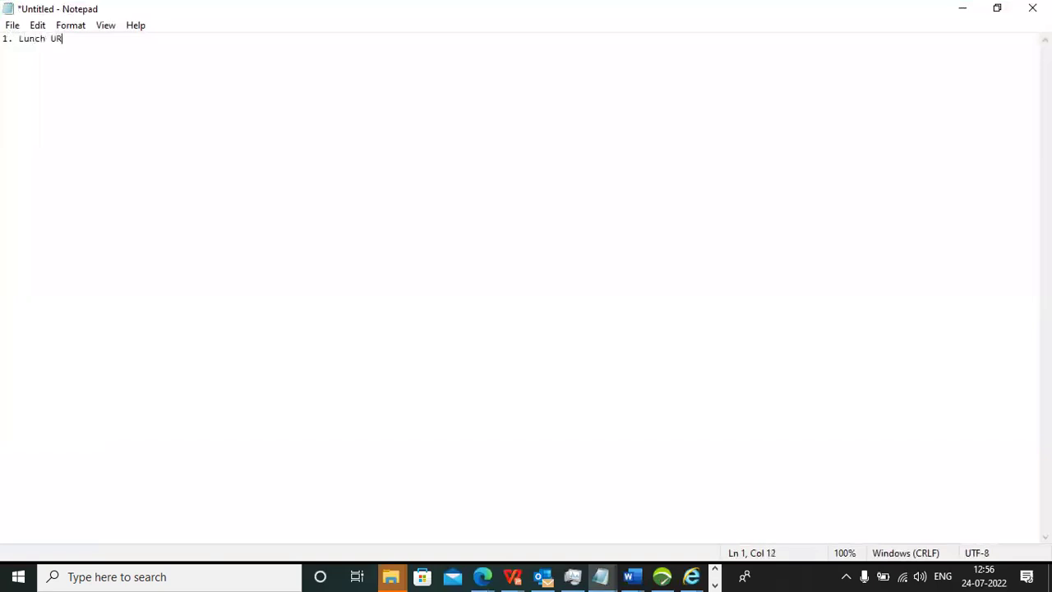
pyautogui.write('L')
pyautogui.press('Return')
pyautogui.write('2. Login 3. Find Flight 4. P')
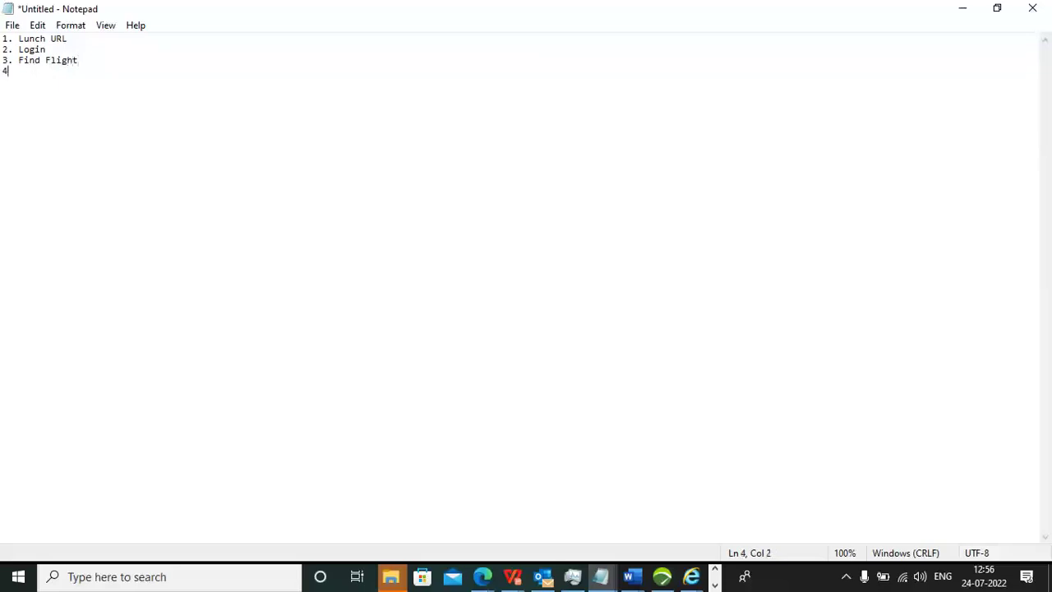
pyautogui.write('ay')
pyautogui.write('ment')
pyautogui.write('gnoff')
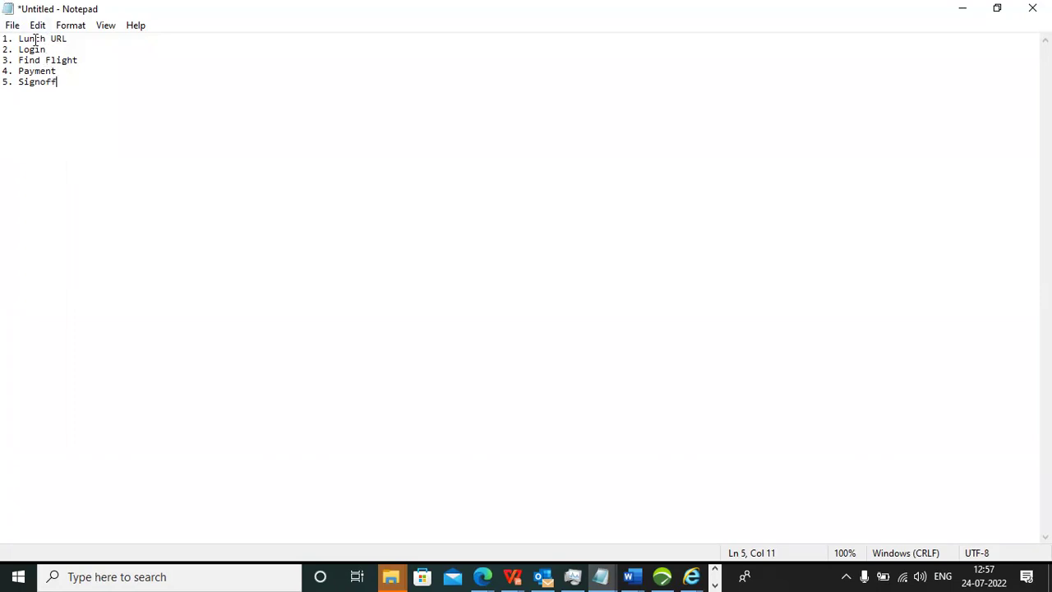
pyautogui.moveTo(55, 209); pyautogui.dragTo(74, 39)
pyautogui.click(75, 38)
pyautogui.click(959, 10)
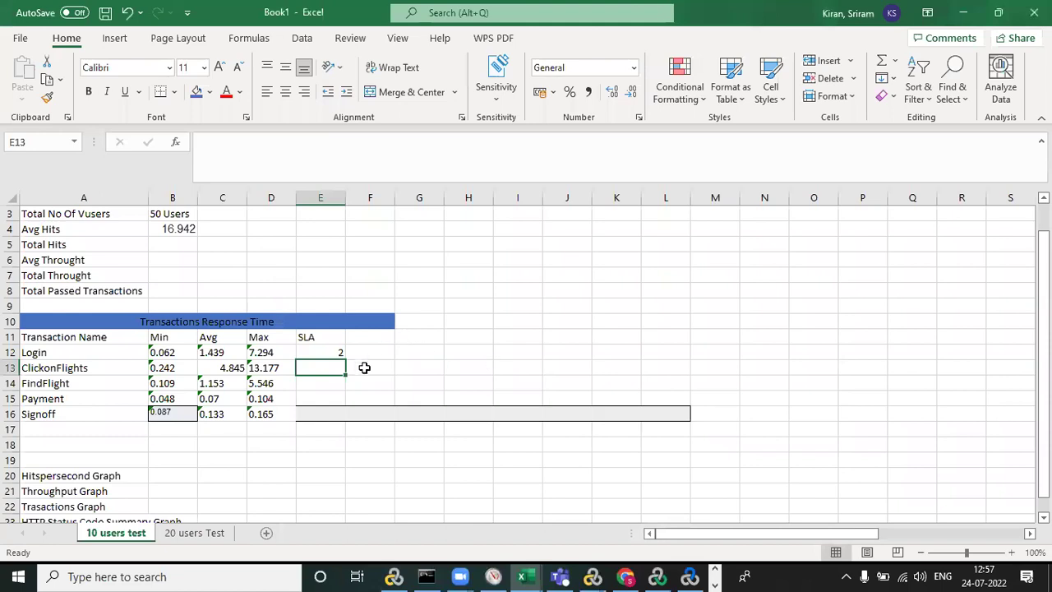
# - Fill Login's SLA value of 2 down from E12 through Payment's SLA in E15
pyautogui.click(341, 353)
pyautogui.hotkey('shift', 'Down')
pyautogui.hotkey('shift', 'Down')
pyautogui.hotkey('shift', 'Down')
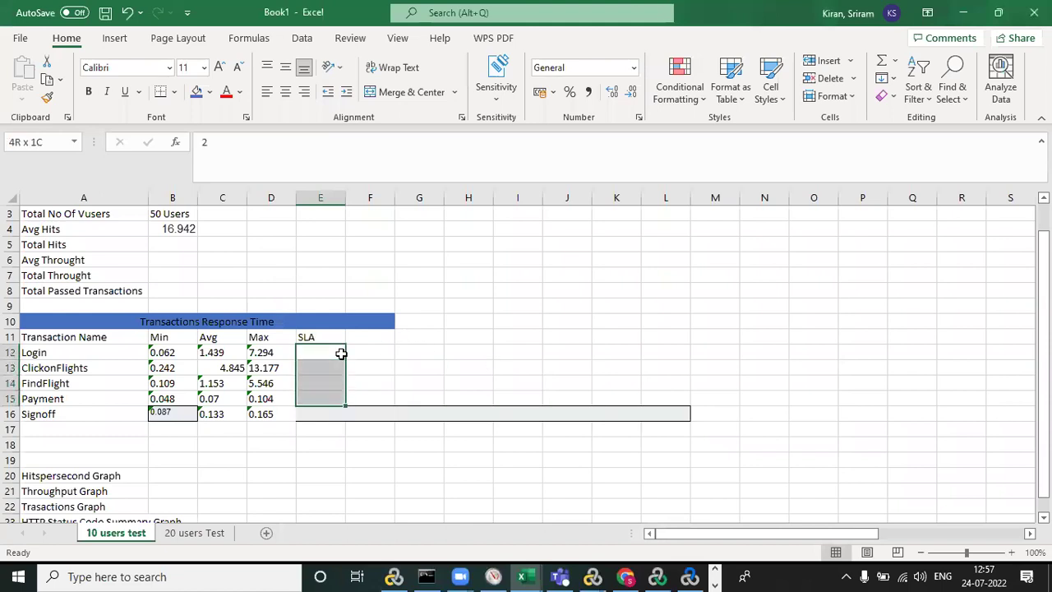
pyautogui.hotkey('ctrl', 'd')
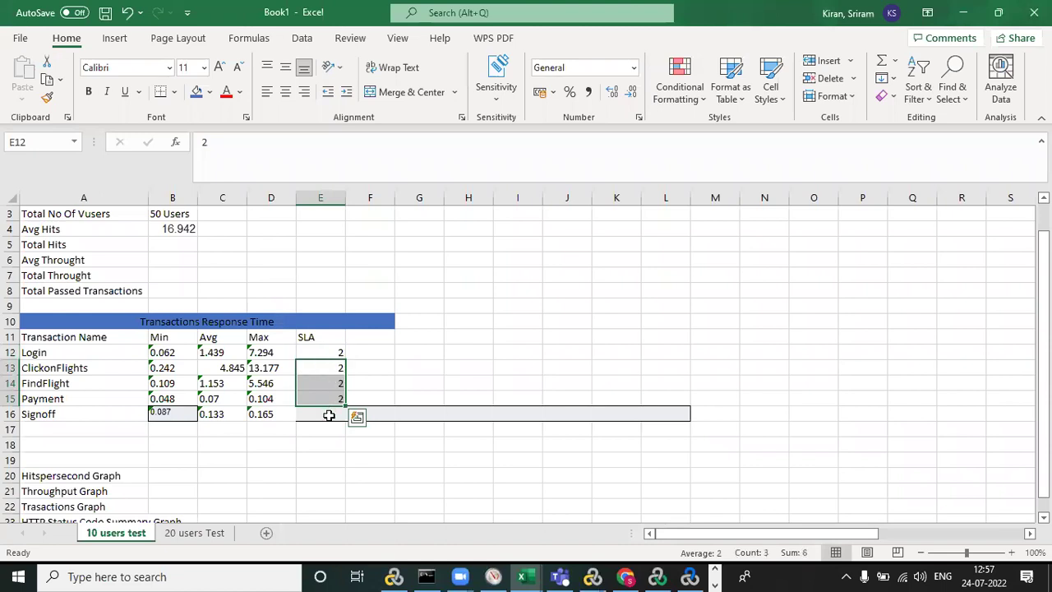
# - Apply cell E15's formatting to the range B12:G16 with Format Painter
pyautogui.click(326, 413)
pyautogui.click(319, 394)
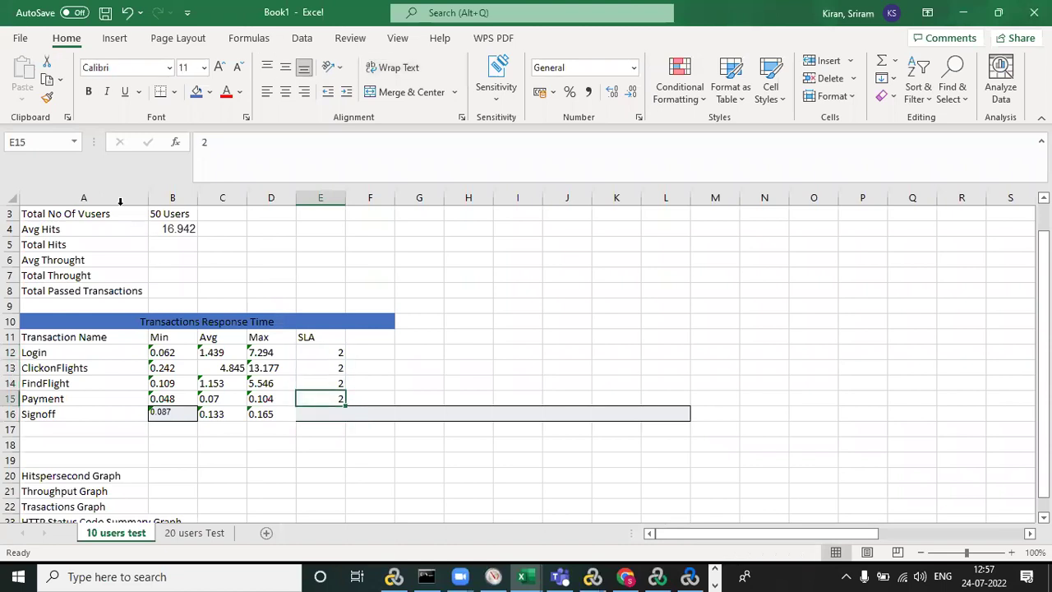
pyautogui.click(48, 94)
pyautogui.moveTo(160, 350); pyautogui.dragTo(439, 418)
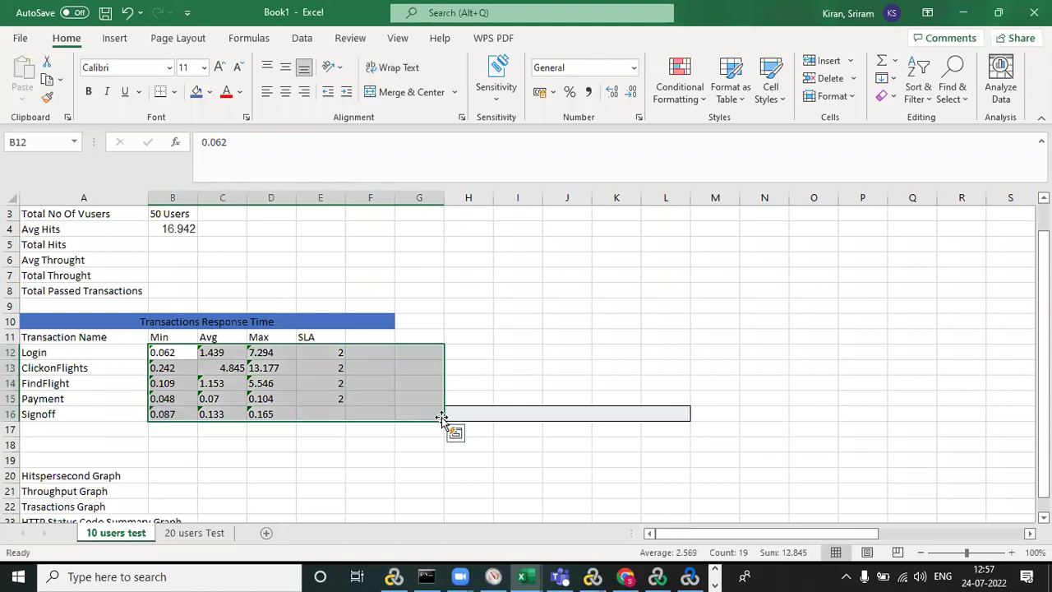
pyautogui.click(504, 353)
# - Apply cell E12's formatting to the Min, Avg and Max values in B12:D16 with Format Painter
pyautogui.click(332, 354)
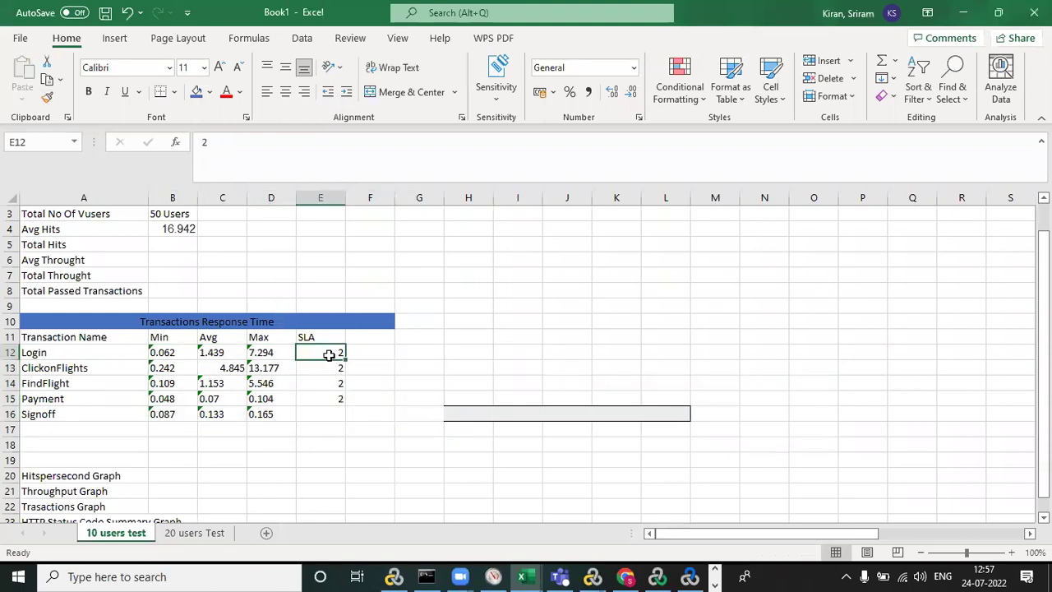
pyautogui.click(47, 97)
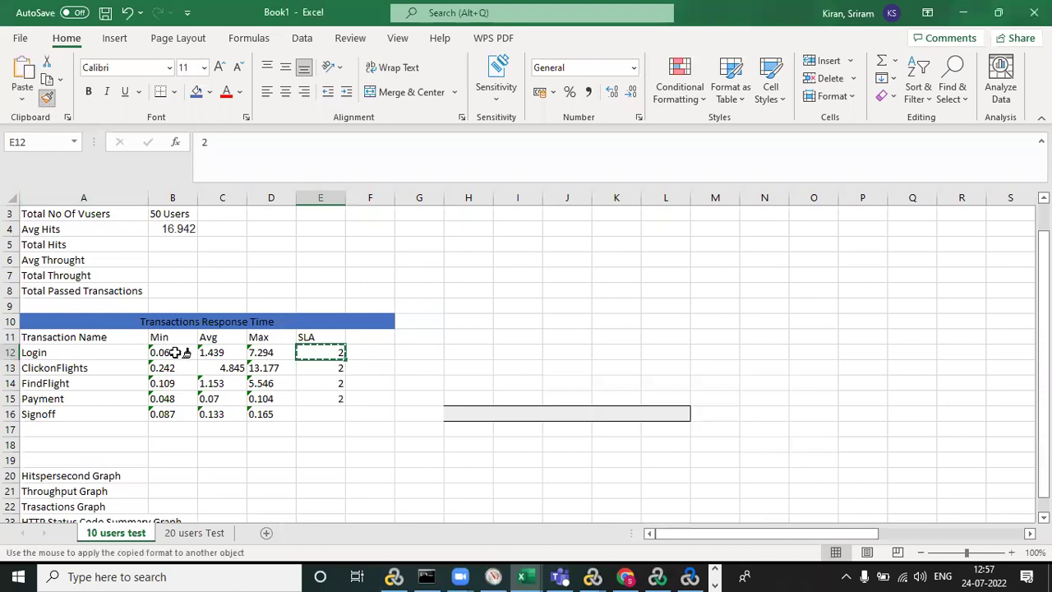
pyautogui.moveTo(163, 352); pyautogui.dragTo(265, 414)
pyautogui.click(380, 443)
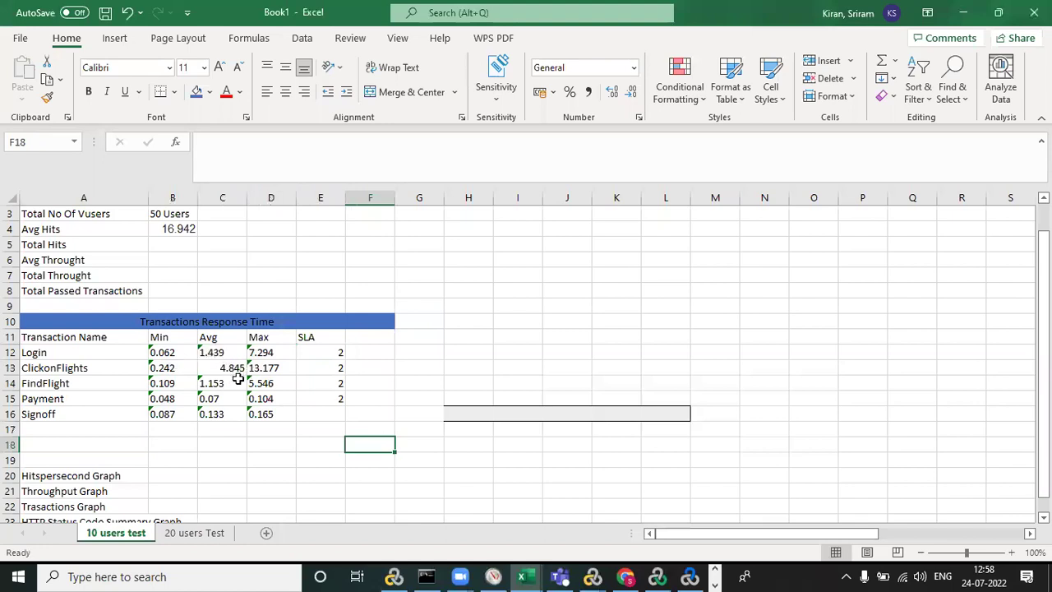
# - Change Login's SLA in E12 to "2 sec"
pyautogui.click(340, 349)
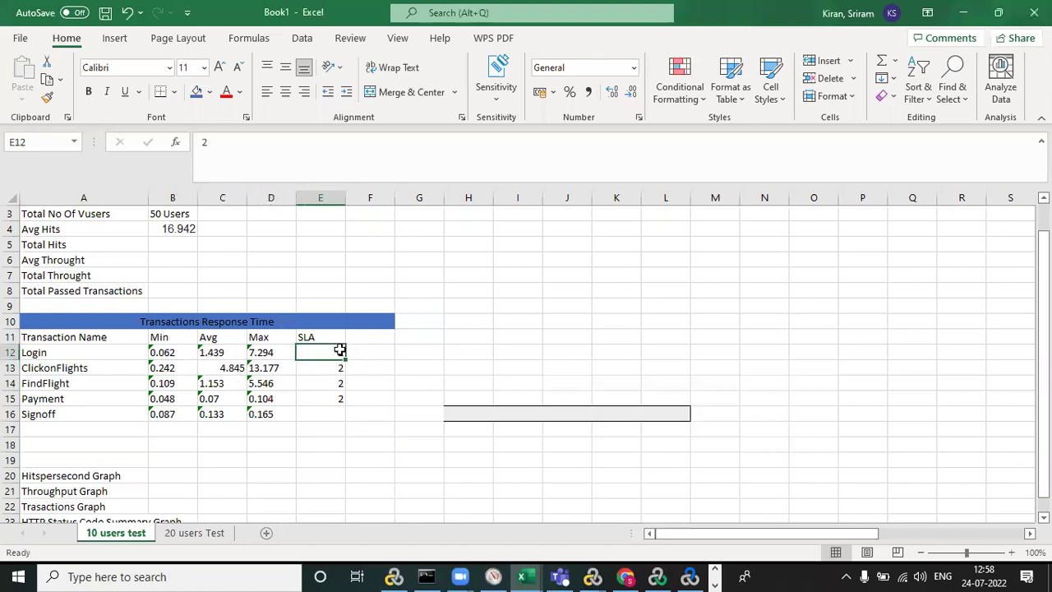
pyautogui.click(241, 145)
pyautogui.write('sec')
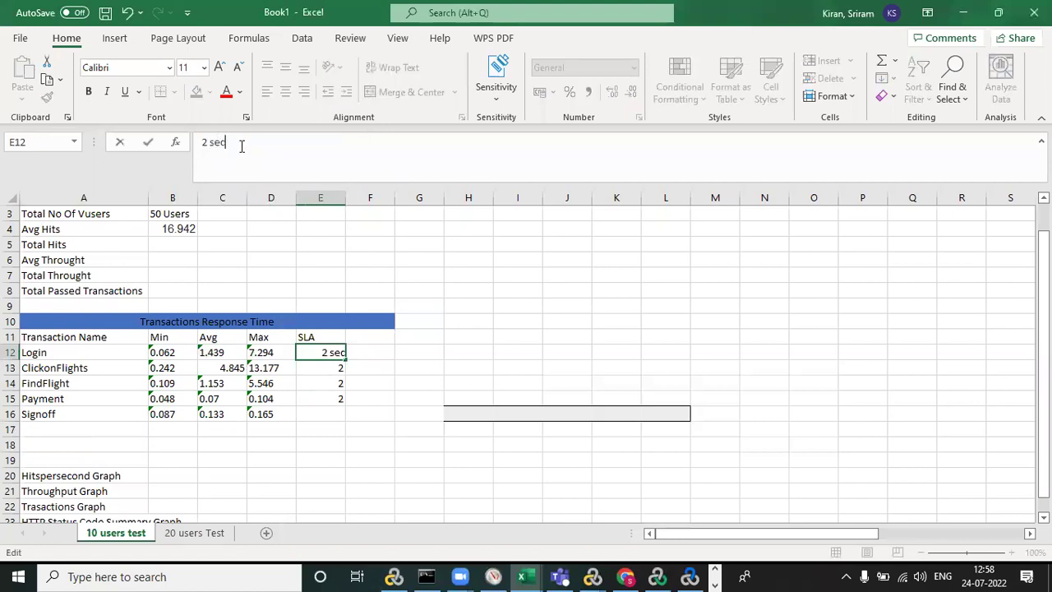
pyautogui.click(449, 246)
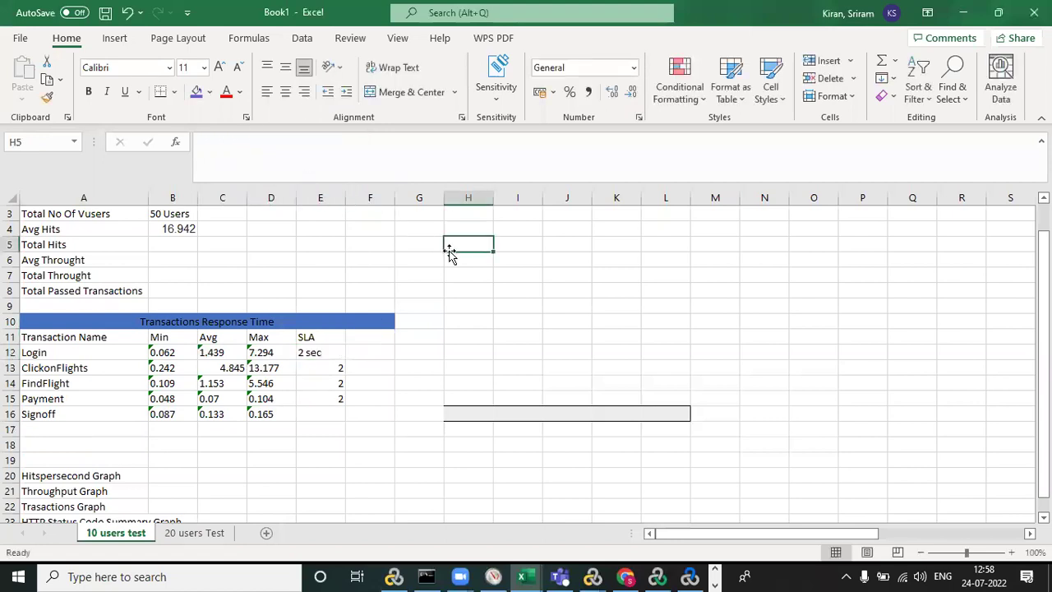
# - Fill Login's SLA text "2 sec" down from E12 to Signoff's row, E16
pyautogui.click(320, 350)
pyautogui.hotkey('shift', 'Down')
pyautogui.hotkey('shift', 'Down')
pyautogui.hotkey('shift', 'Down')
pyautogui.hotkey('shift', 'Down')
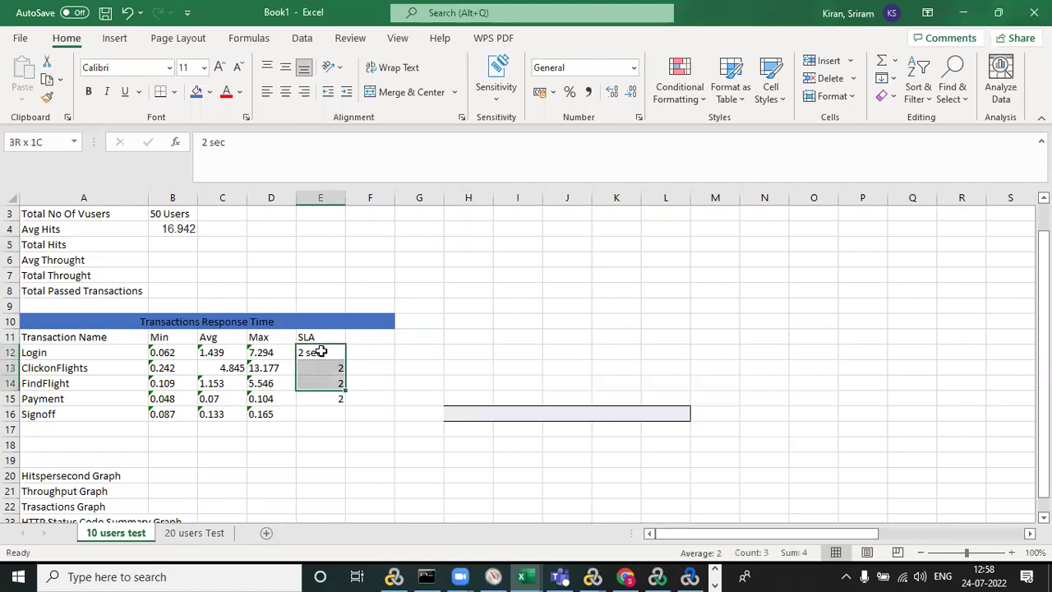
pyautogui.hotkey('ctrl', 'd')
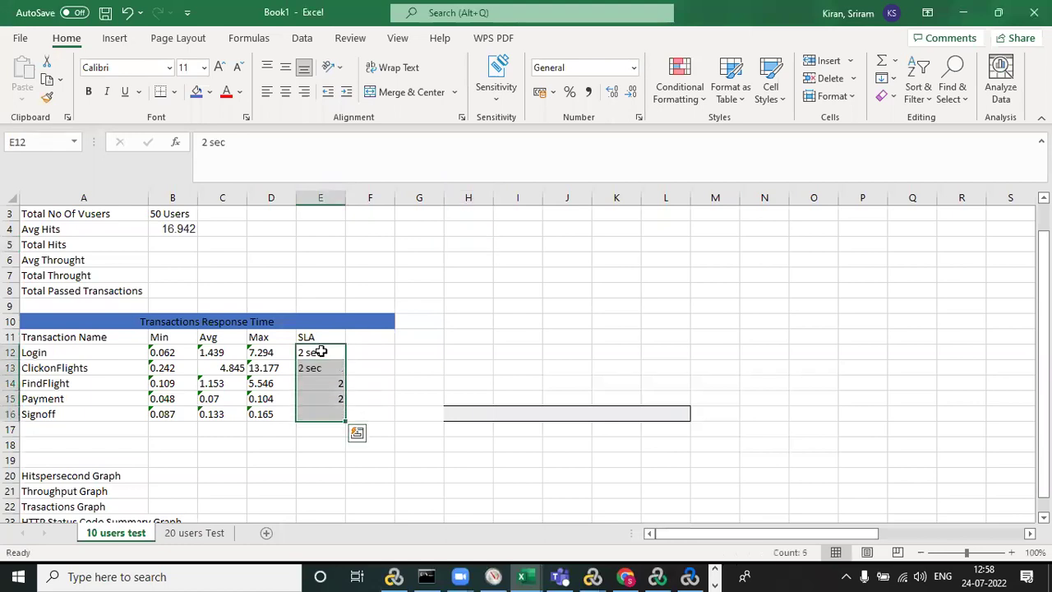
pyautogui.click(434, 381)
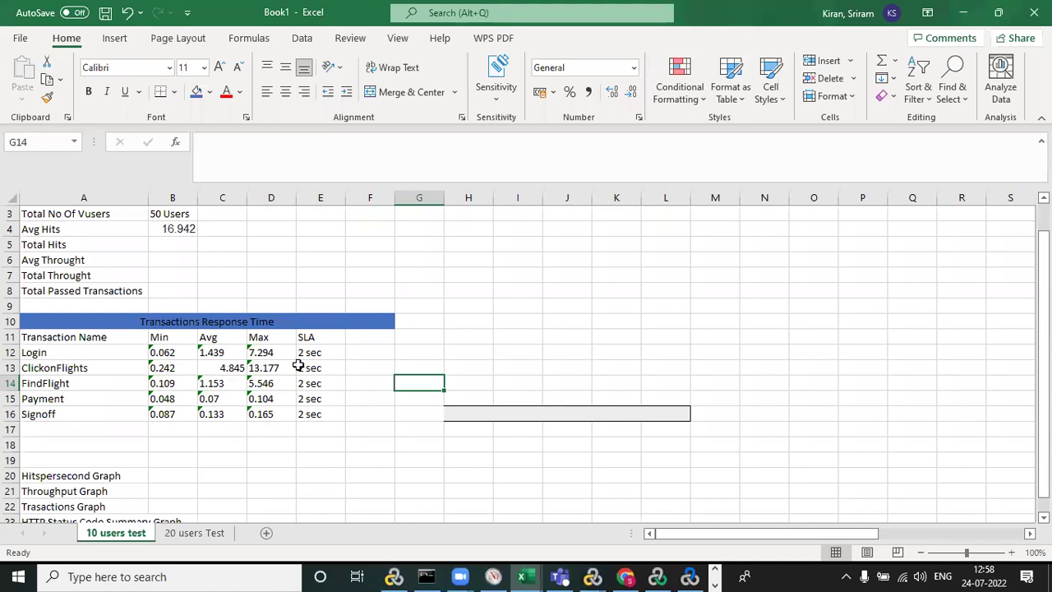
# - Review ClickonFlights' average response time against its SLA, along with the load test summary rows and Login's maximum
pyautogui.click(329, 371)
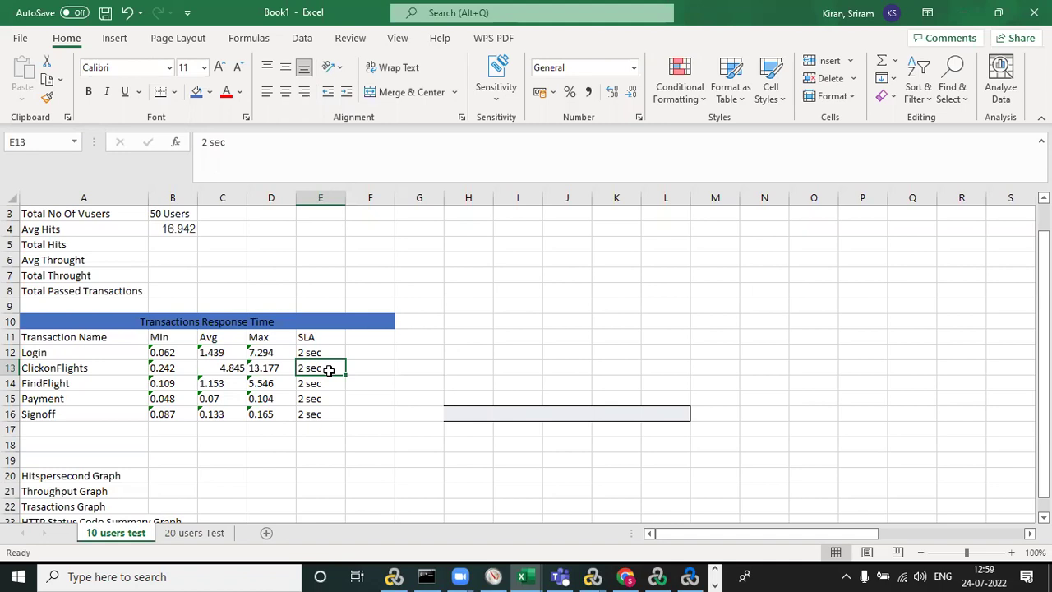
pyautogui.click(218, 368)
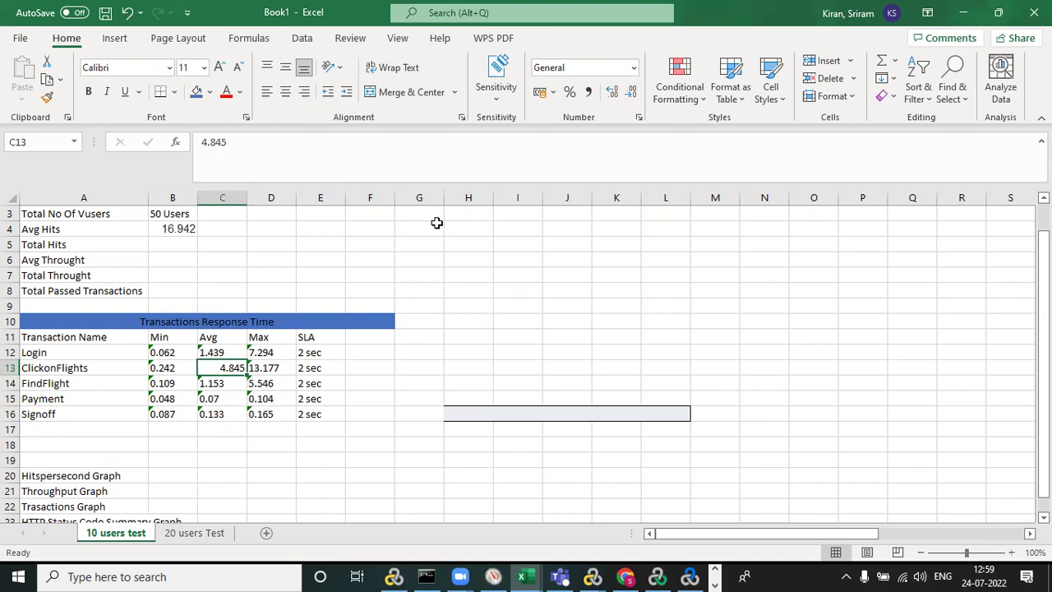
pyautogui.scroll(1, 526, 361)
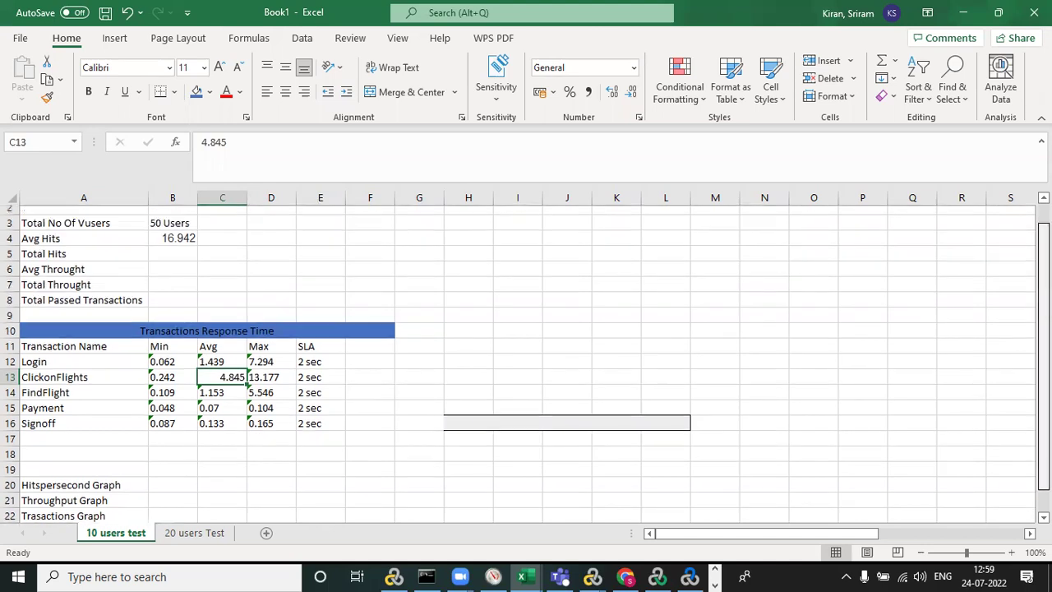
pyautogui.scroll(-1, 526, 361)
pyautogui.scroll(1, 728, 254)
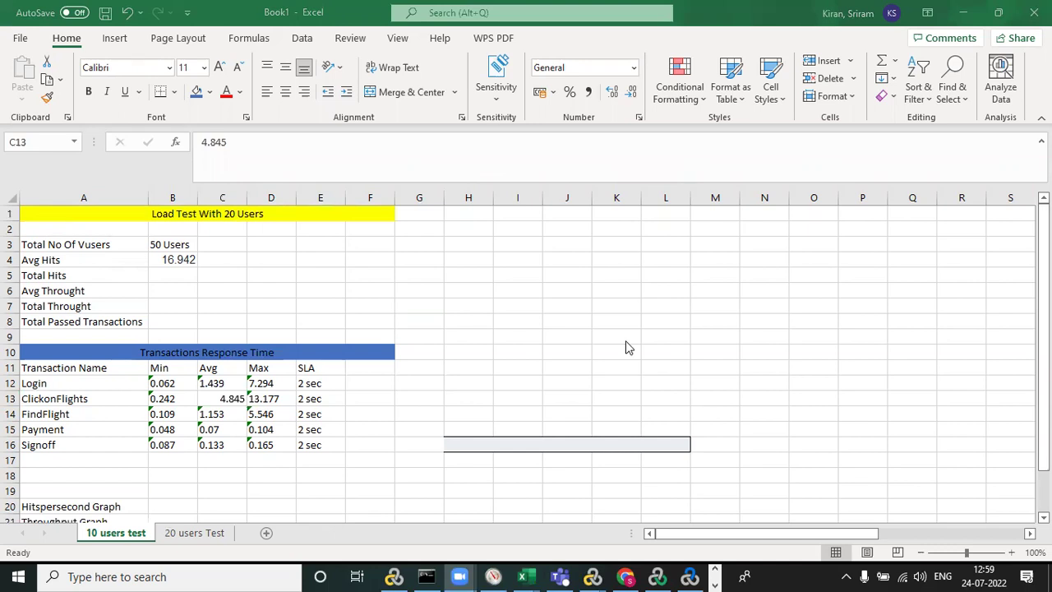
pyautogui.hotkey('alt', 'Tab')
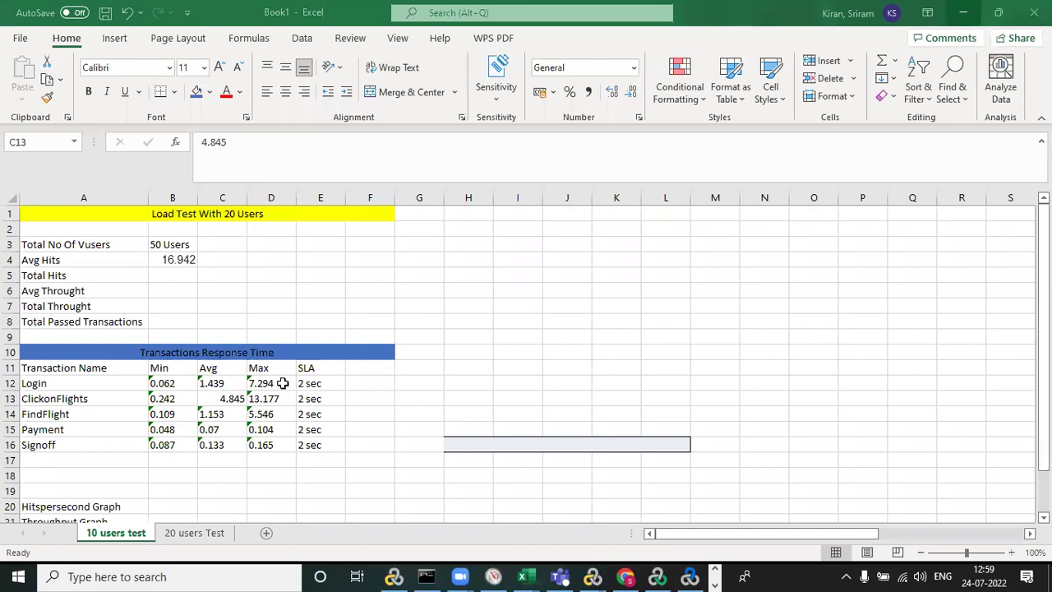
pyautogui.click(277, 383)
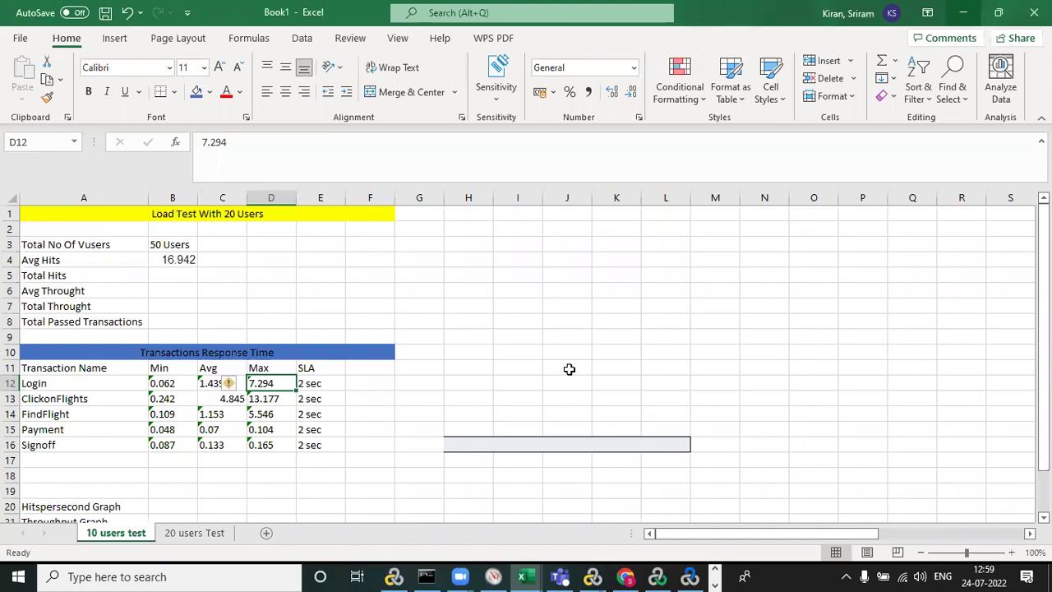
# - Switch to LoadRunner Analysis and open the Transaction Summary graph to examine passed and failed transactions
pyautogui.hotkey('alt', 'Tab')
pyautogui.hotkey('alt', 'Tab')
pyautogui.hotkey('alt', 'Tab')
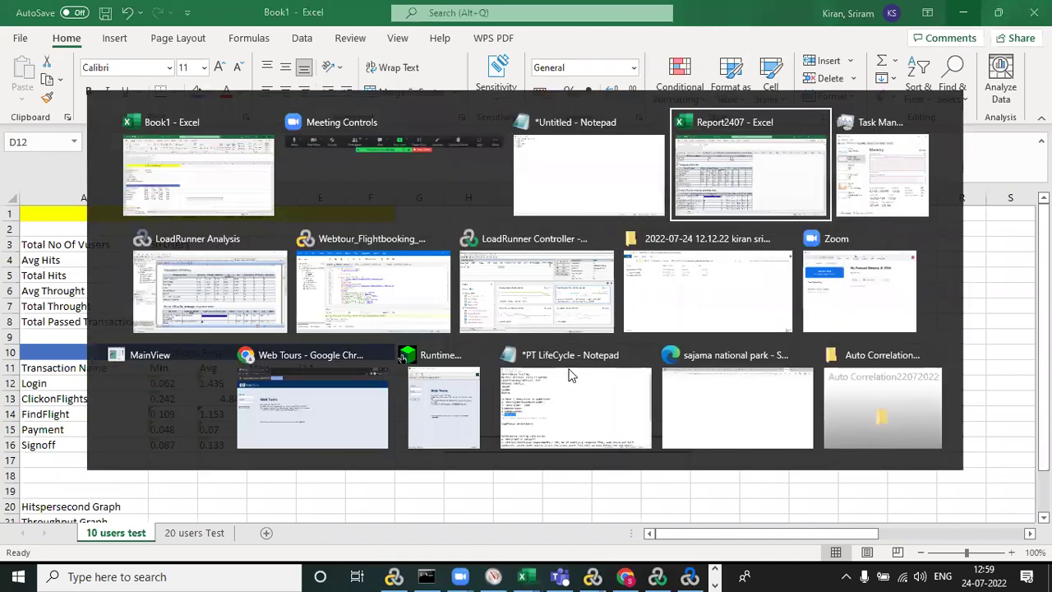
pyautogui.hotkey('alt', 'Tab')
pyautogui.hotkey('alt', 'Tab')
pyautogui.hotkey('alt', 'Tab')
pyautogui.hotkey('alt', 'Tab')
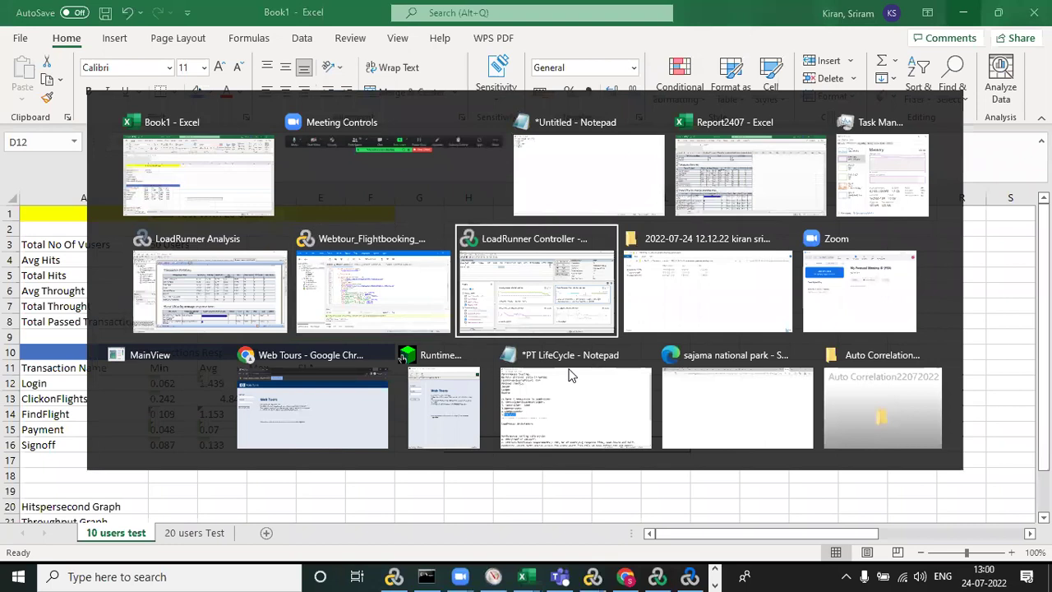
pyautogui.hotkey('alt', 'shift', 'Tab')
pyautogui.hotkey('alt', 'shift', 'Tab')
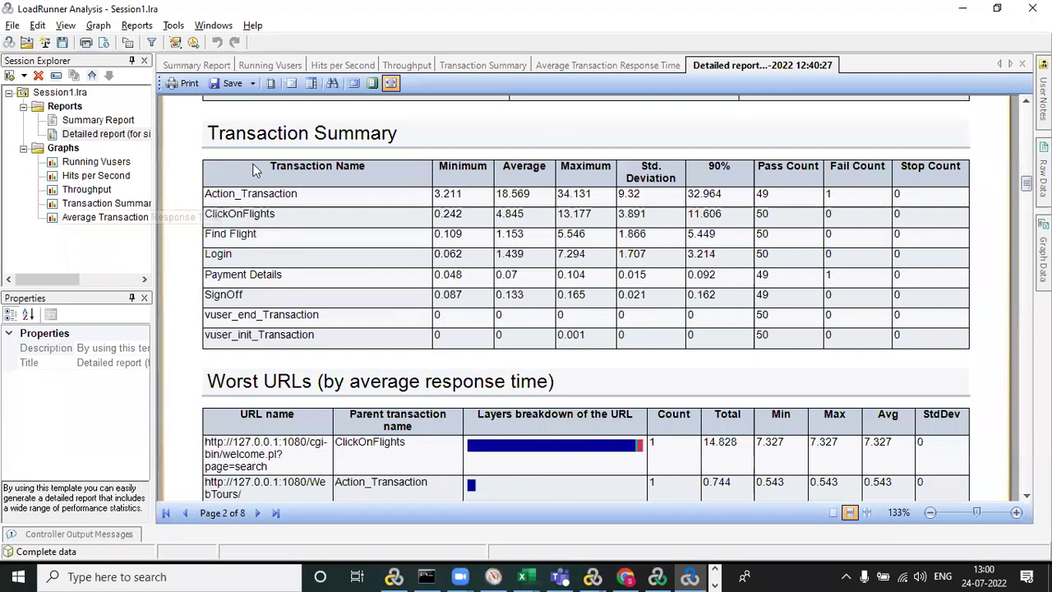
pyautogui.doubleClick(97, 204)
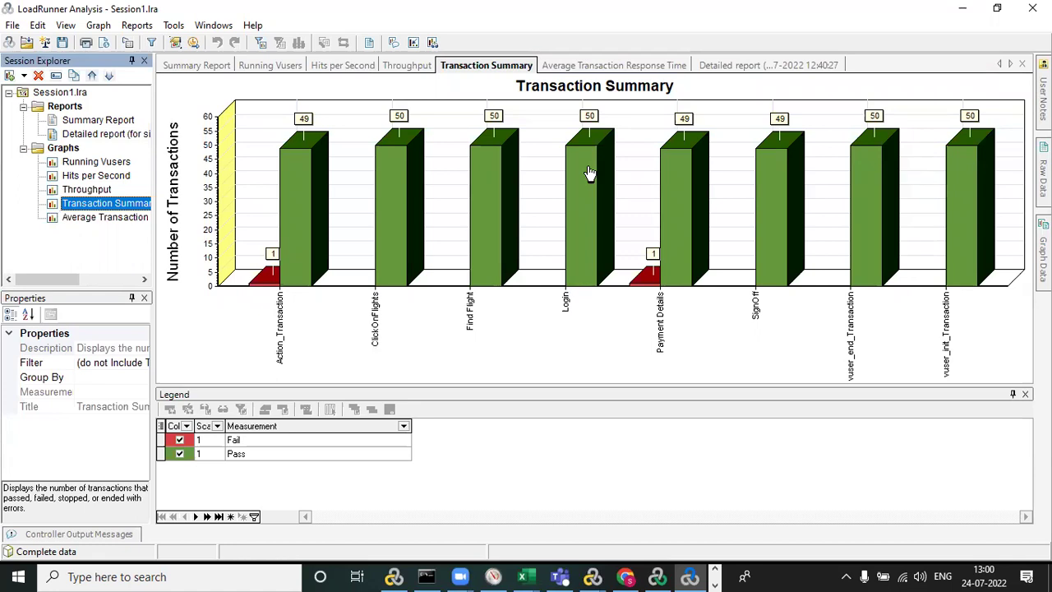
# - Return to Book1 in Excel and check the average response times of ClickonFlights and Login
pyautogui.hotkey('alt', 'Tab')
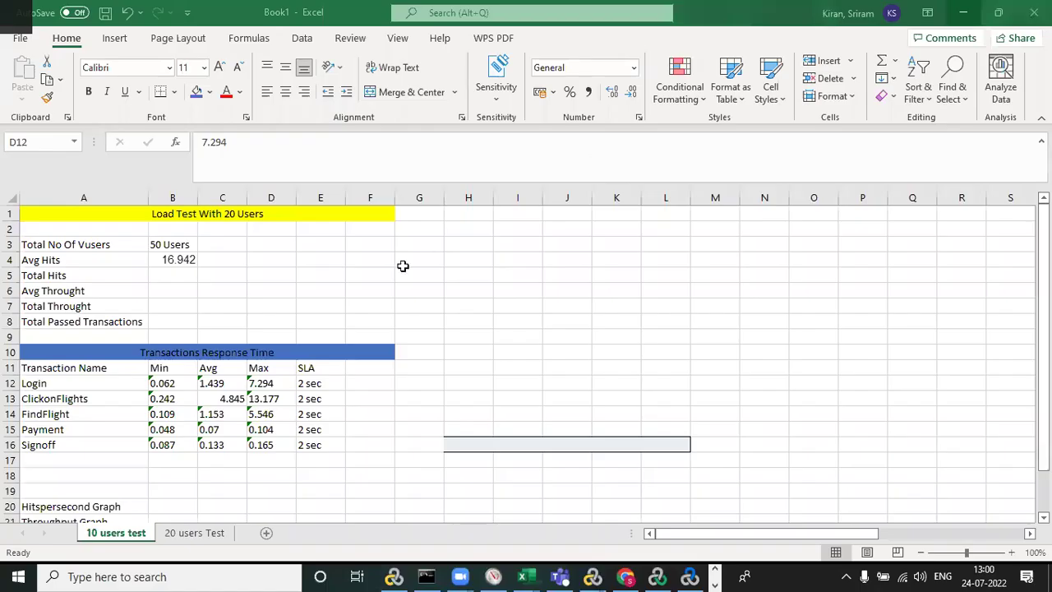
pyautogui.click(213, 398)
pyautogui.click(230, 381)
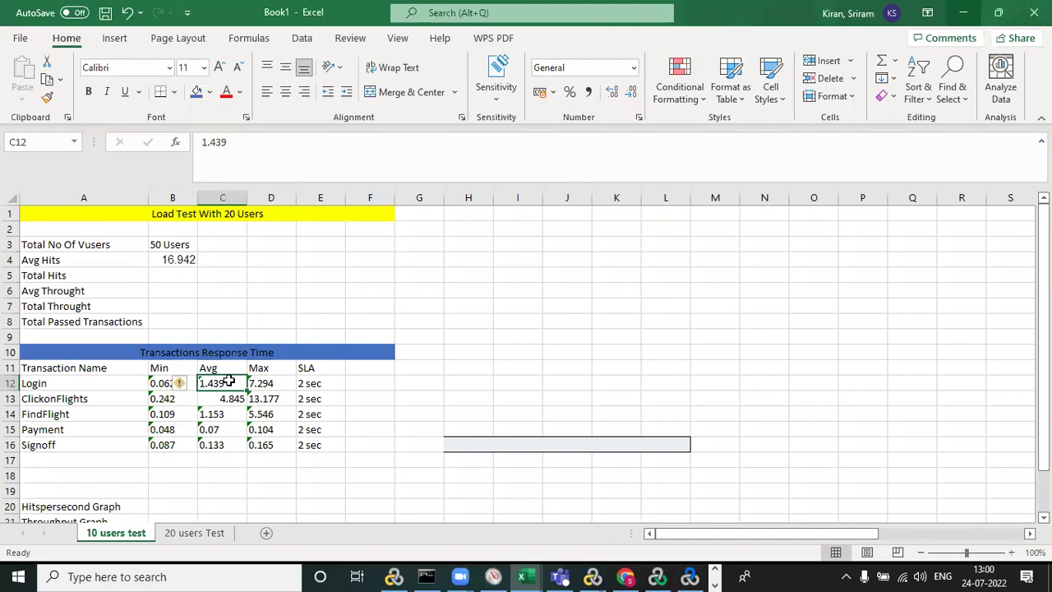
pyautogui.click(439, 385)
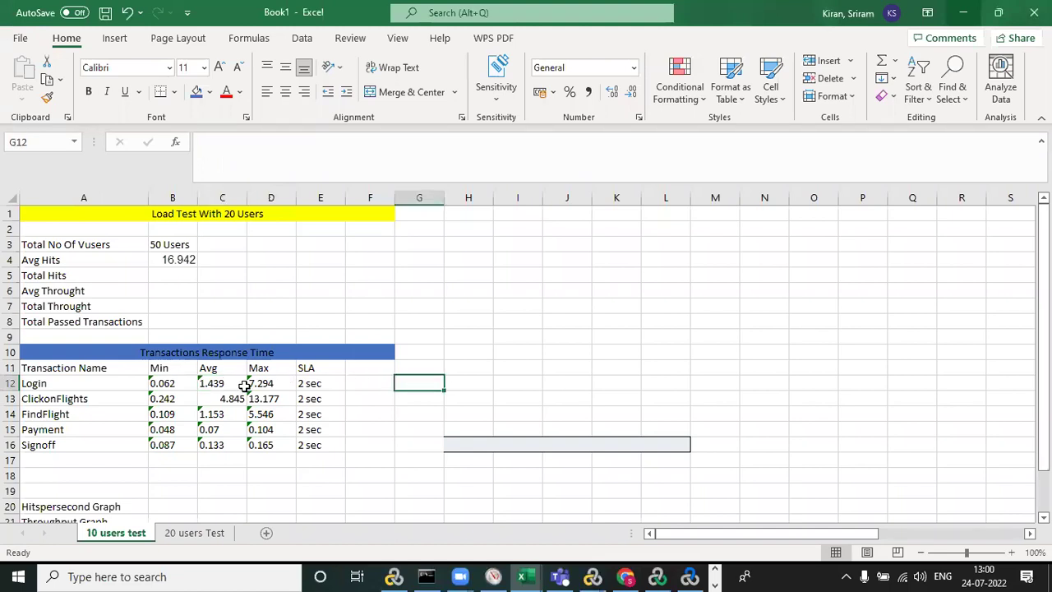
# - Review the average response times from Login to Signoff, C12 to C16, and recheck Login's average
pyautogui.moveTo(230, 384); pyautogui.dragTo(231, 443)
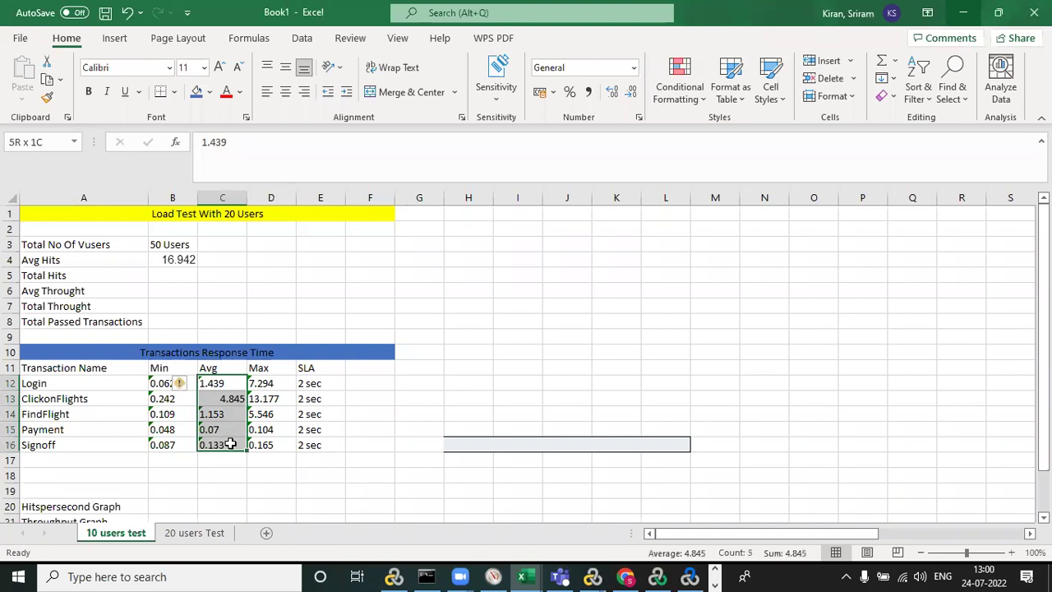
pyautogui.click(441, 399)
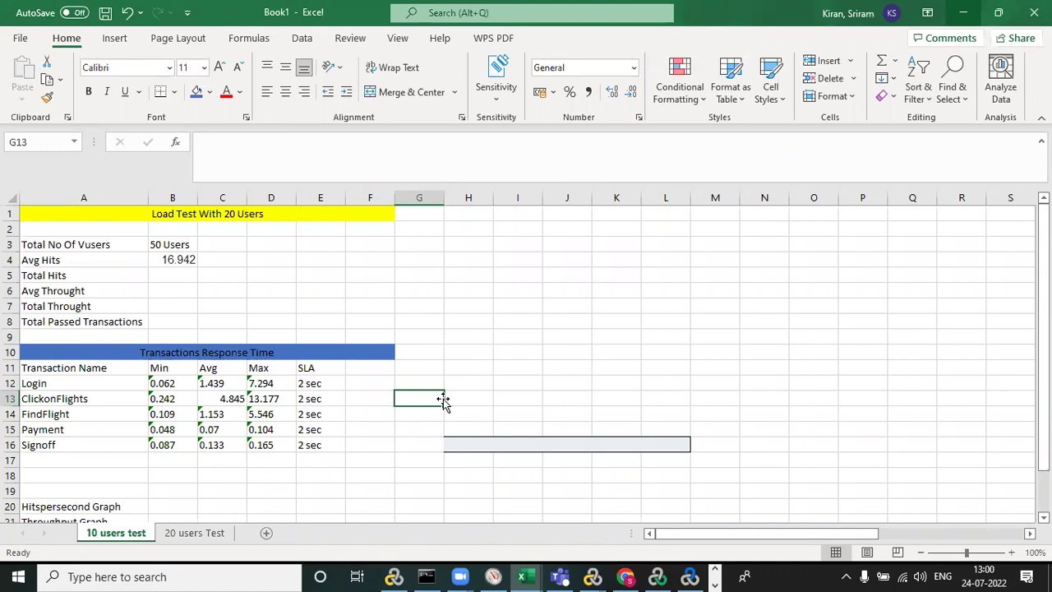
pyautogui.click(233, 383)
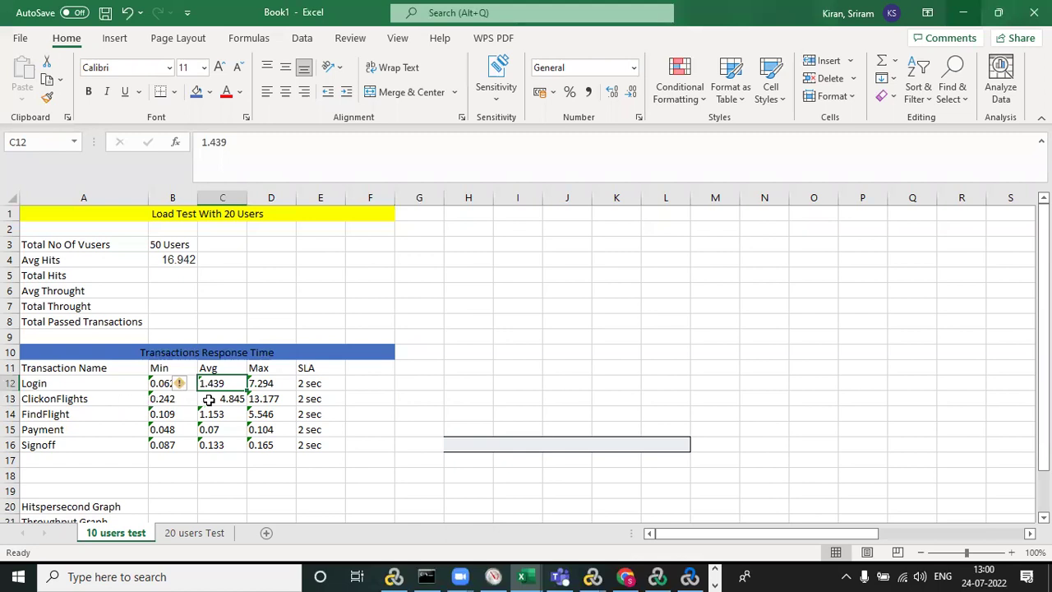
# - Switch to LoadRunner Analysis to examine the Transaction Summary graph's passed and failed transactions, and return to the Book1 workbook in Excel
pyautogui.hotkey('alt', 'Tab')
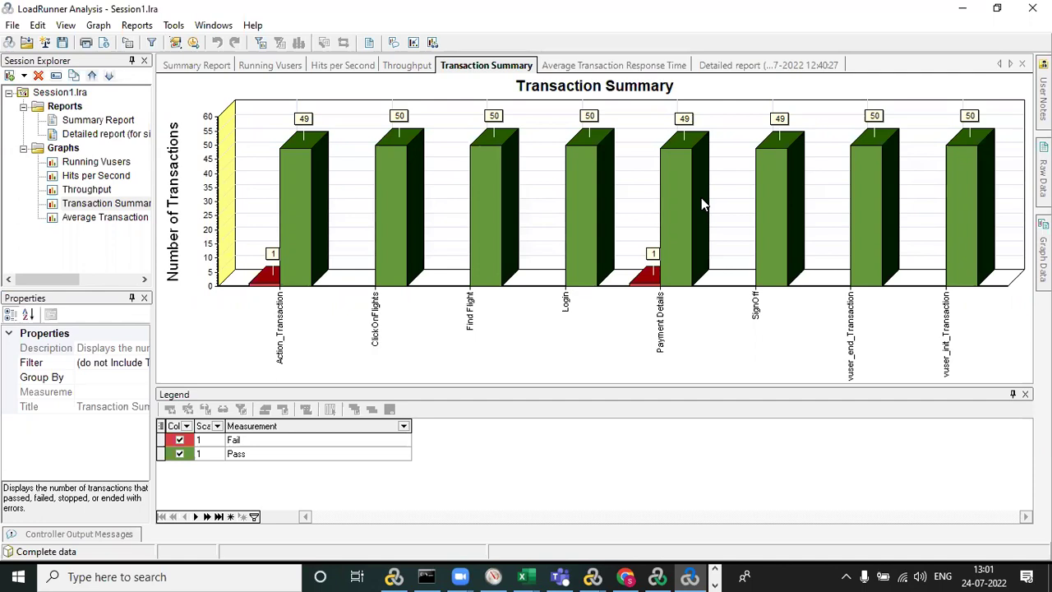
pyautogui.hotkey('alt', 'Tab')
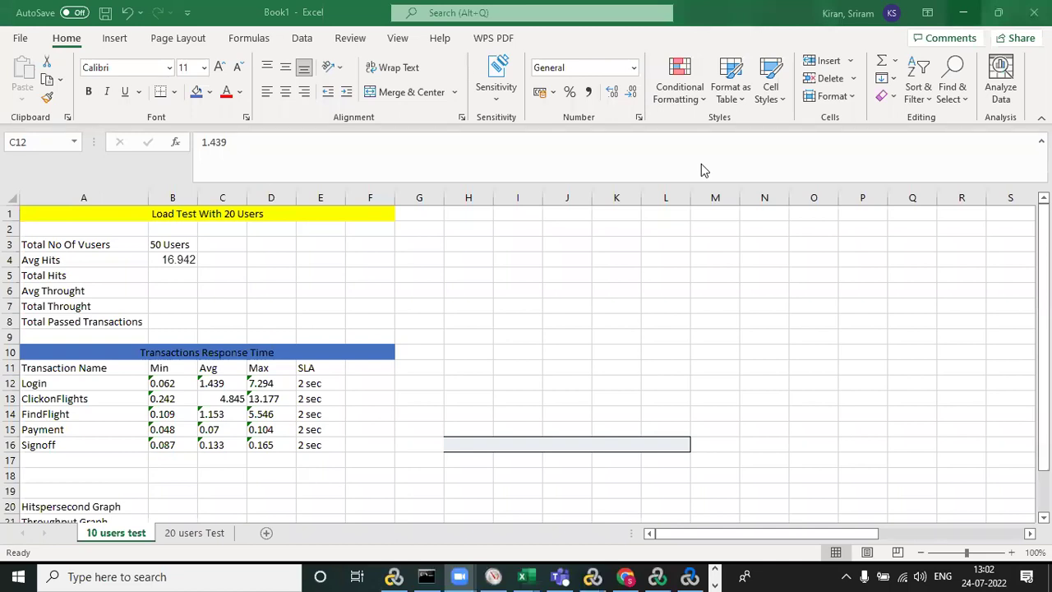
pyautogui.hotkey('alt', 'Tab')
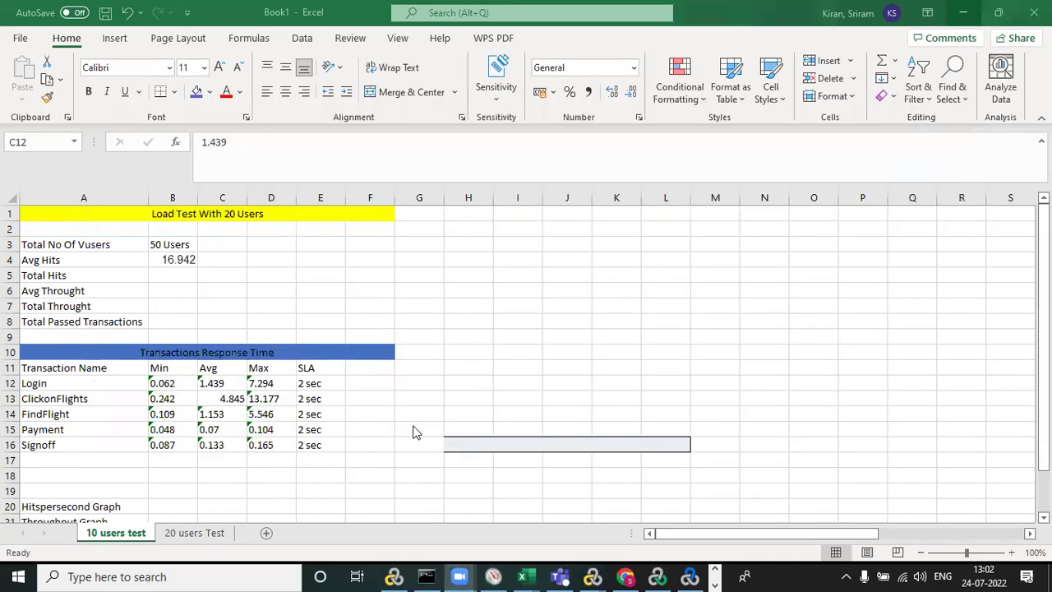